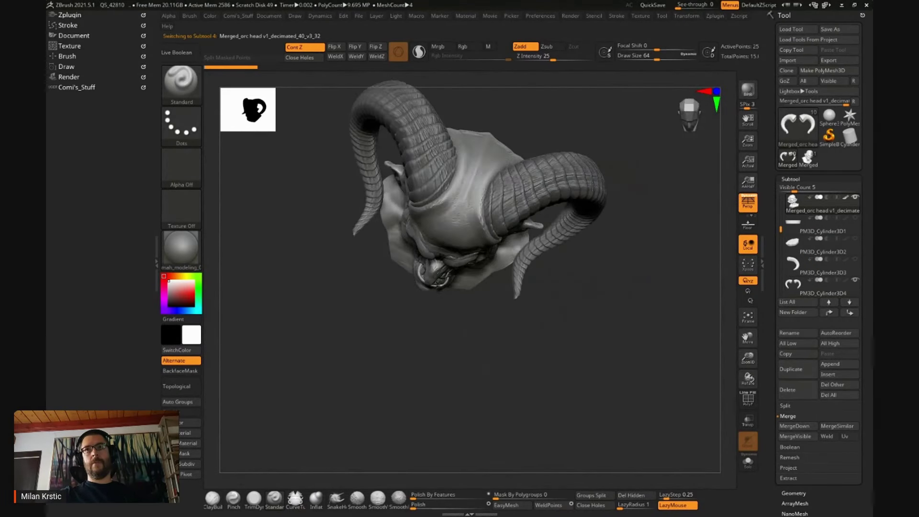
- Append a Cylinder3D subtool to the bust, select it, and show its PolyFrame wireframe
mouse_move(592, 143)
shift+mouse_down()
mouse_move(574, 121)
mouse_move(565, 168)
mouse_move(557, 122)
mouse_move(559, 198)
mouse_move(603, 178)
mouse_move(635, 241)
mouse_move(627, 219)
mouse_move(659, 213)
mouse_move(641, 225)
shift+mouse_up()
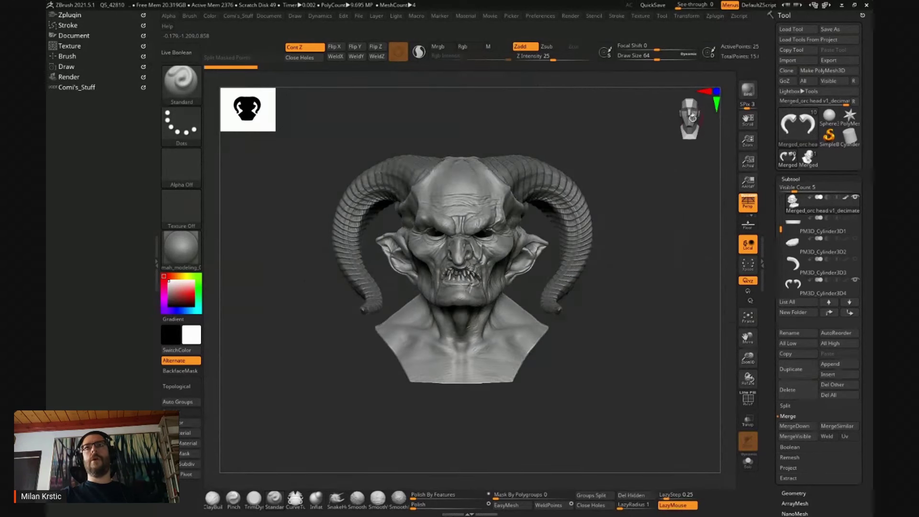
mouse_move(692, 114)
mouse_down()
mouse_move(675, 117)
mouse_move(703, 114)
mouse_up()
mouse_move(633, 205)
mouse_down()
mouse_move(637, 220)
mouse_move(614, 196)
mouse_up()
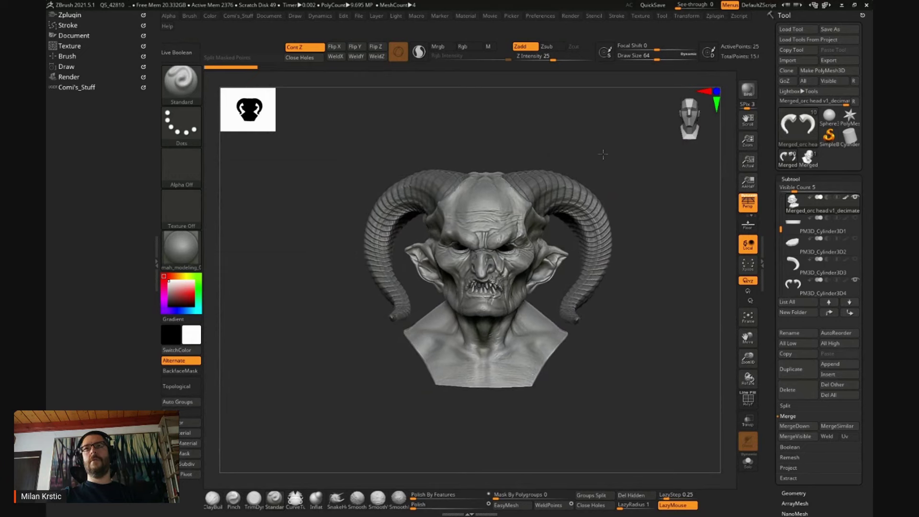
mouse_move(601, 151)
mouse_down()
mouse_move(615, 157)
mouse_move(590, 174)
mouse_move(684, 162)
mouse_up()
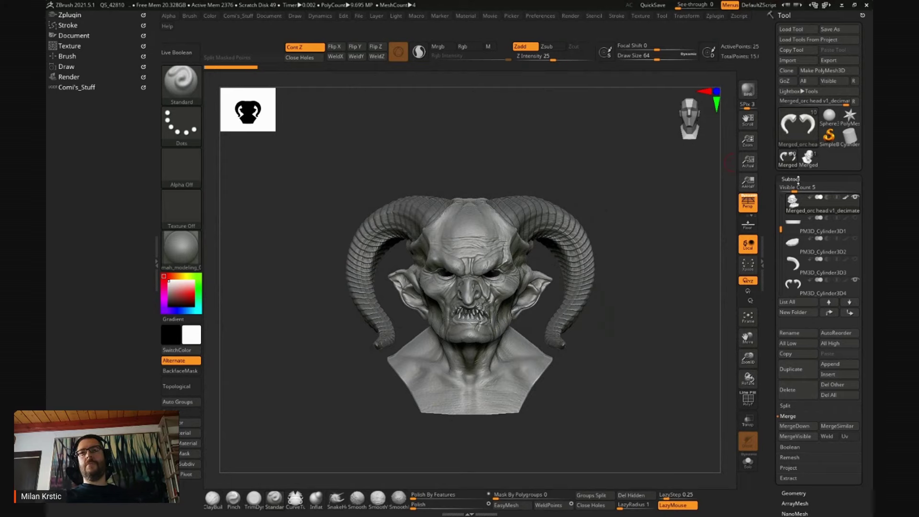
click(834, 364)
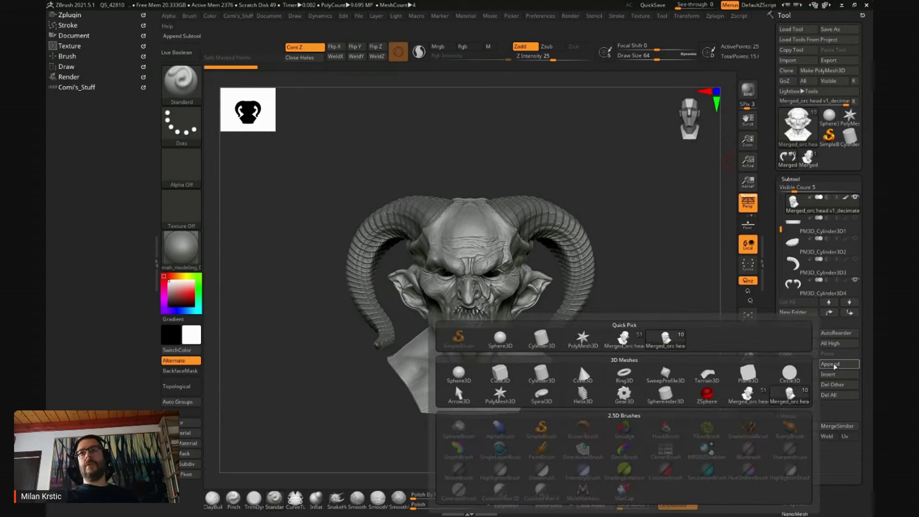
click(544, 343)
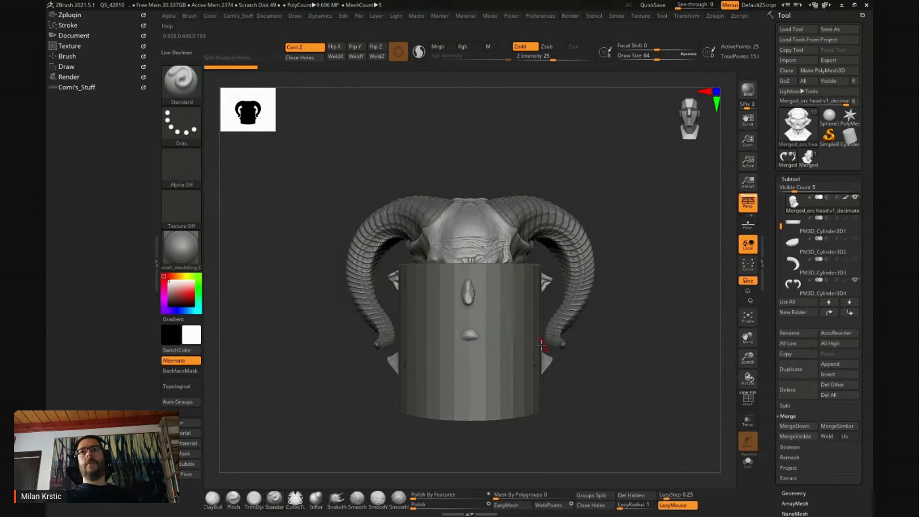
alt+click(492, 379)
key(shift+f)
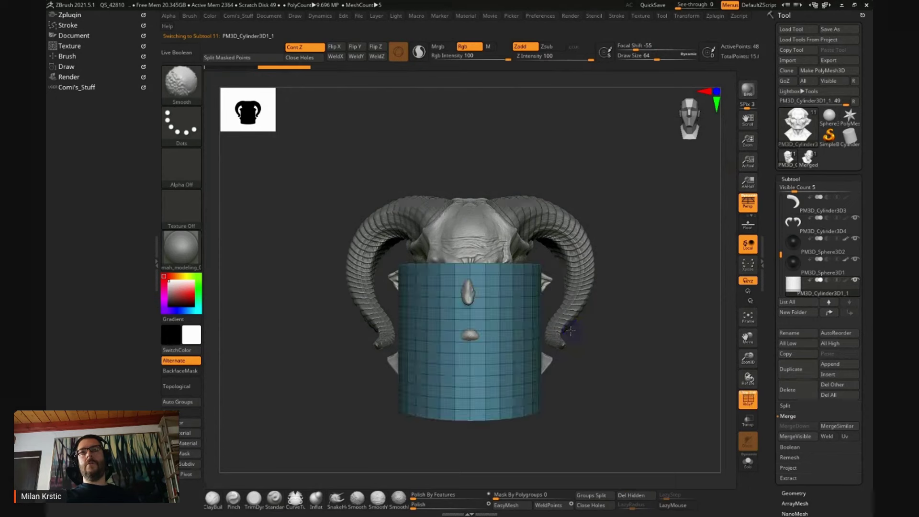
- Switch to the Snake Hook brush and solo the cylinder, framed side-on
click(791, 179)
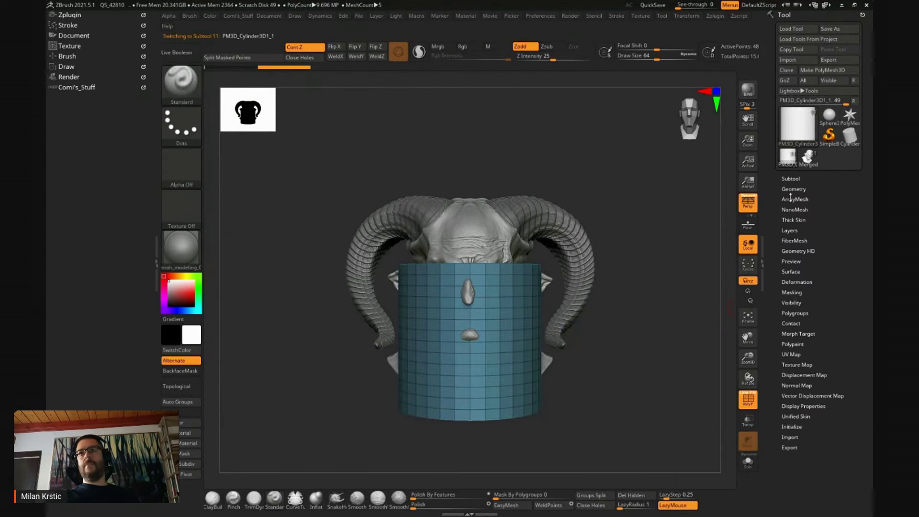
mouse_move(691, 368)
mouse_down()
mouse_move(584, 379)
mouse_move(564, 354)
mouse_up()
key(b)
key(s)
key(h)
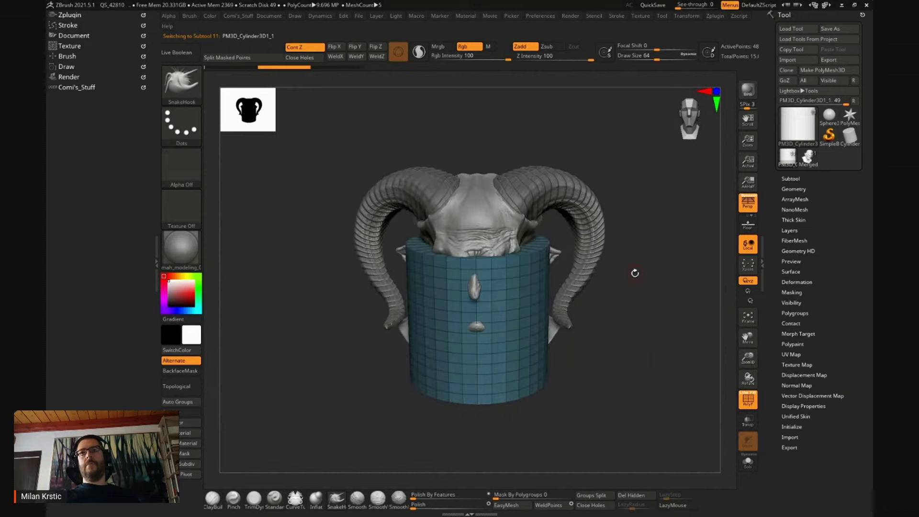
key(ctrl+shift+s)
key(f)
mouse_move(652, 307)
mouse_down()
mouse_move(653, 277)
mouse_move(644, 286)
mouse_up()
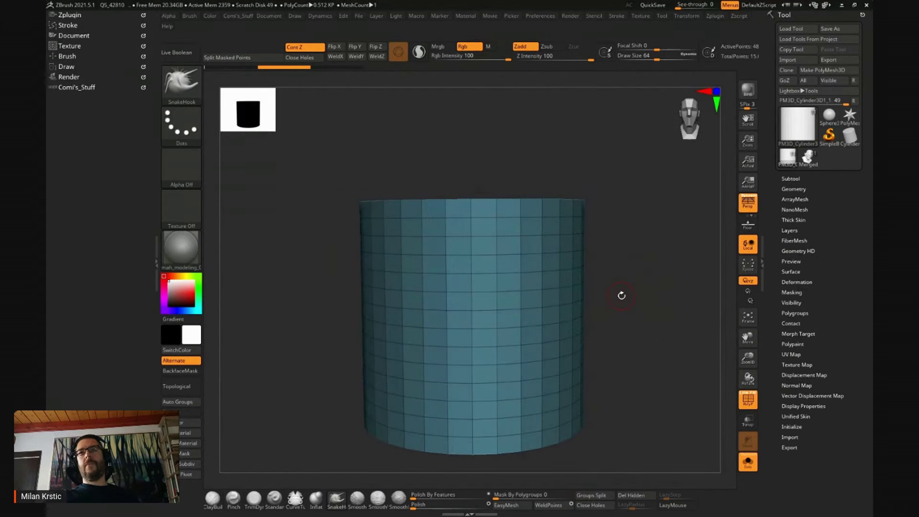
- Switch to the ZModeler brush and view the cylinder's top cap
key(b)
key(z)
key(m)
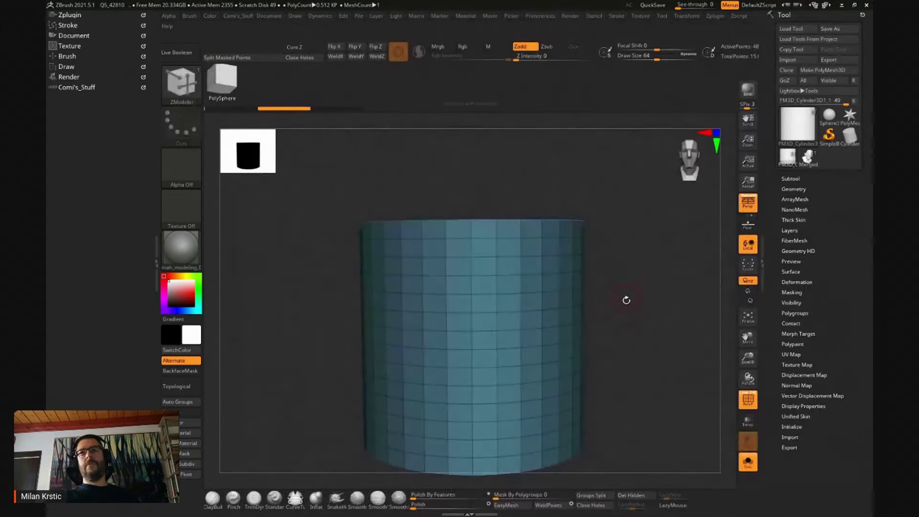
mouse_move(608, 257)
mouse_down()
mouse_move(634, 273)
mouse_move(609, 284)
mouse_up()
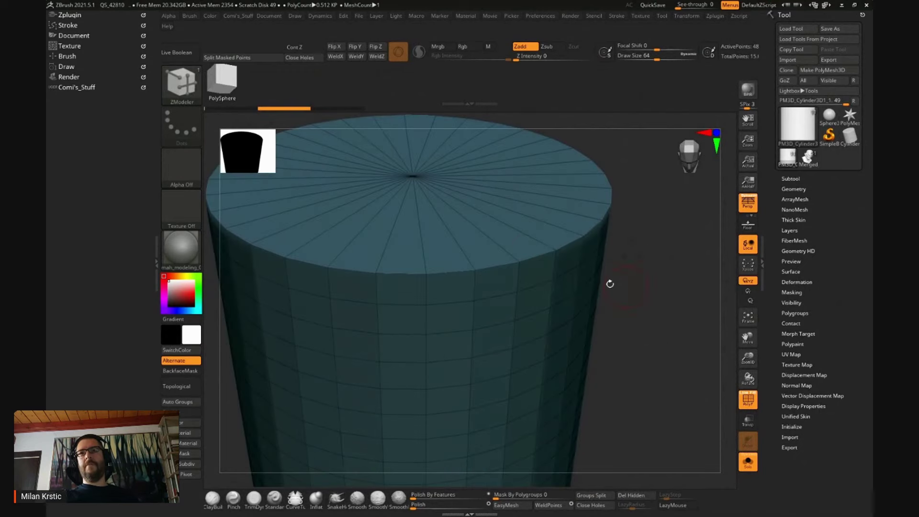
- Crease the complete edge loop around the top rim using Crease with EdgeLoop Complete
key(space)
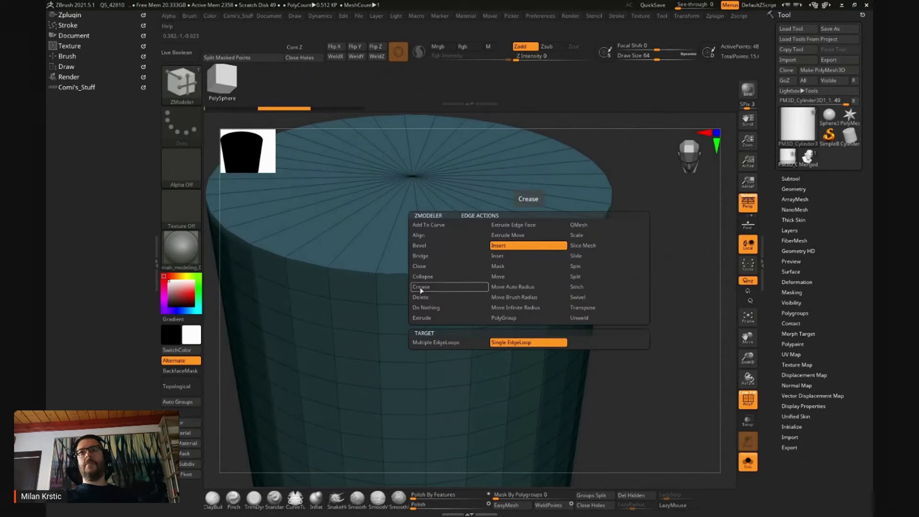
click(421, 289)
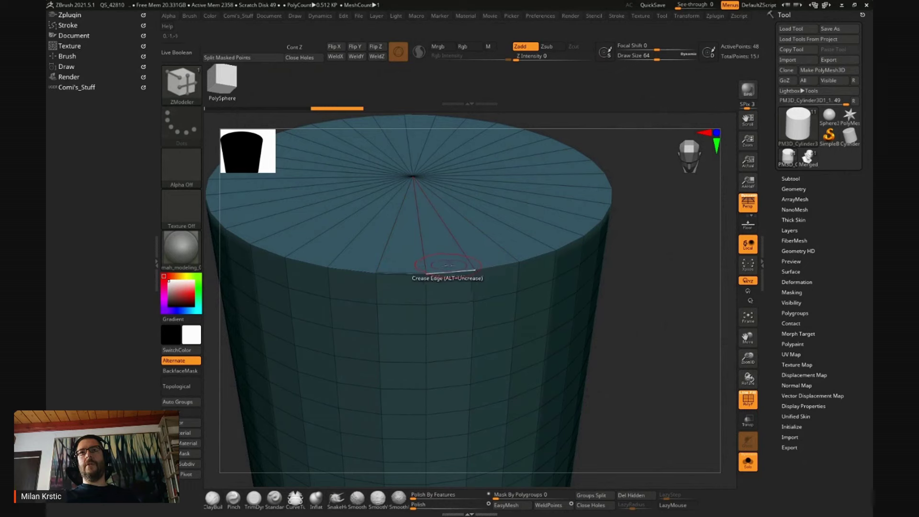
key(space)
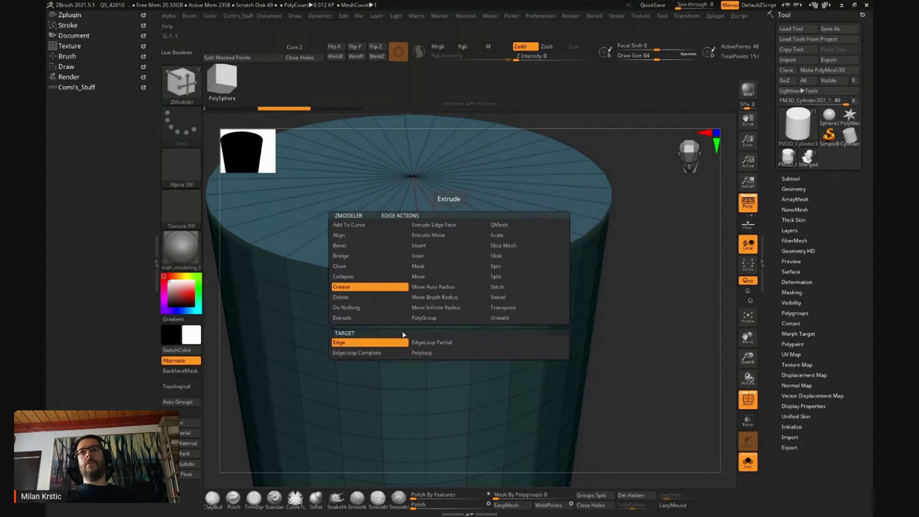
click(381, 354)
click(446, 270)
mouse_move(631, 277)
mouse_down()
mouse_move(602, 177)
mouse_move(516, 413)
mouse_up()
mouse_move(617, 335)
mouse_down()
mouse_move(648, 273)
mouse_move(652, 318)
mouse_move(671, 334)
mouse_move(657, 271)
mouse_move(653, 307)
mouse_move(648, 273)
mouse_move(618, 278)
mouse_up()
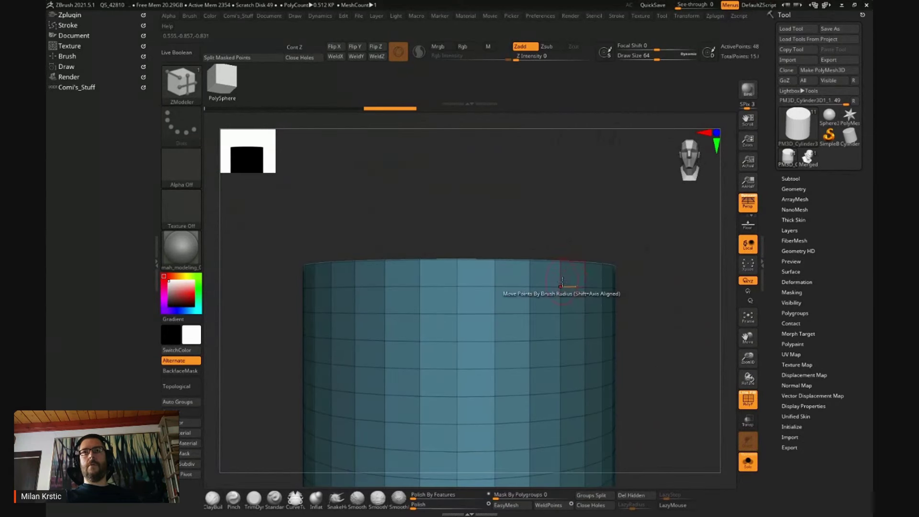
- Set the ZModeler edge action to Delete targeting EdgeLoop Complete
key(space)
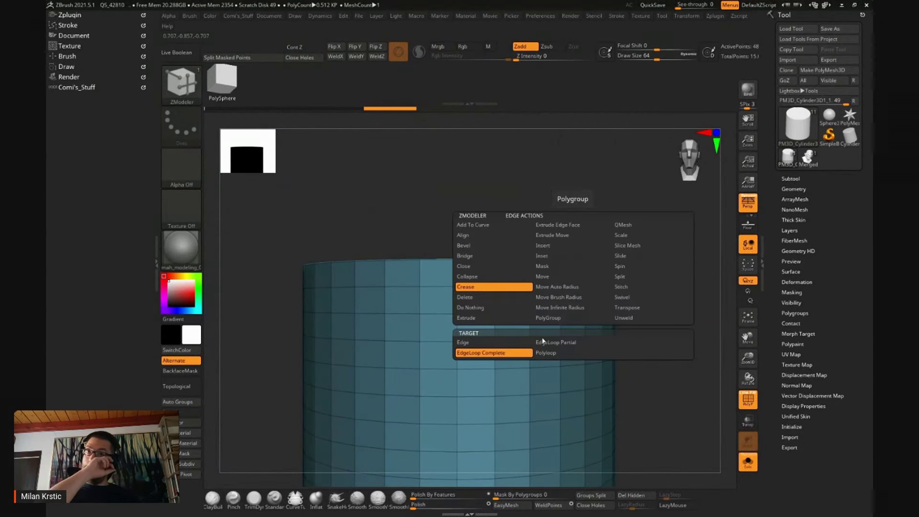
click(468, 297)
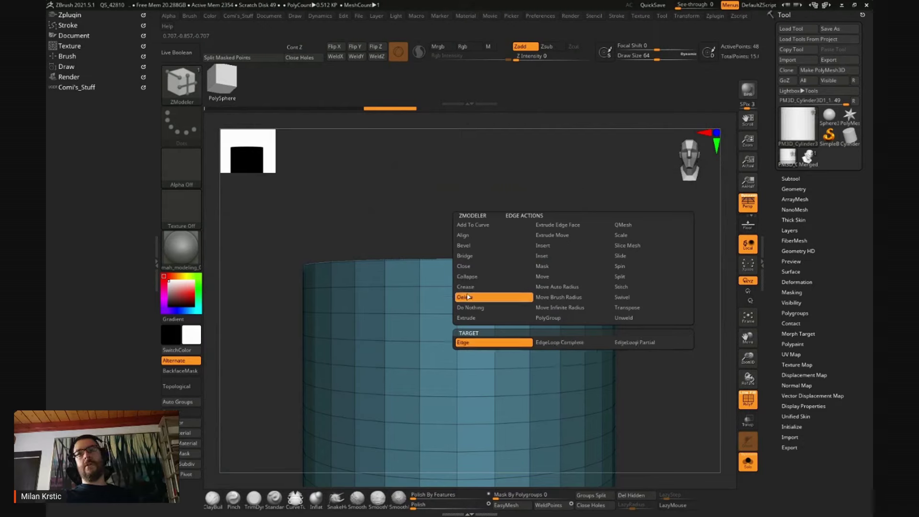
click(441, 287)
key(ctrl+z)
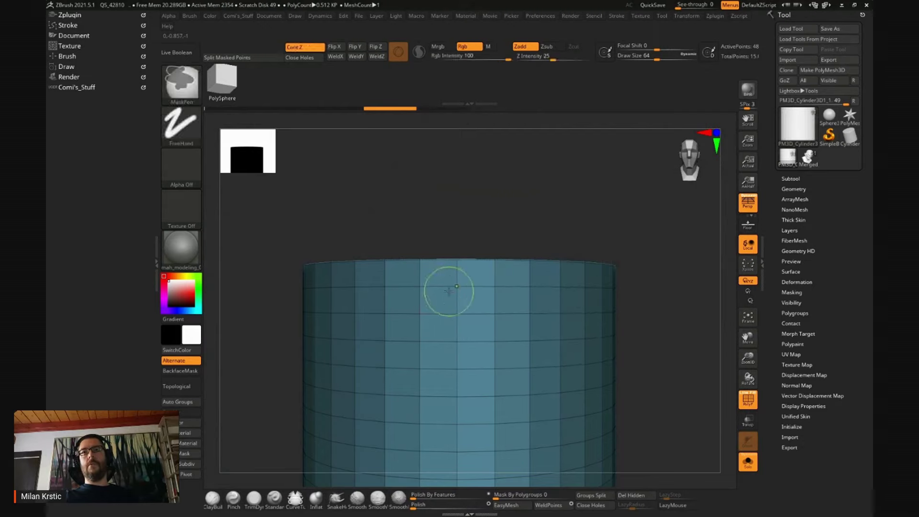
key(space)
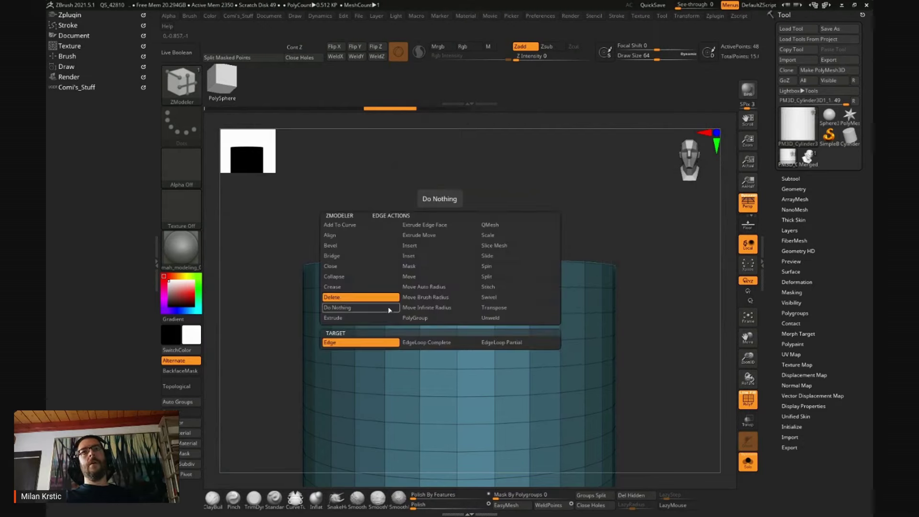
click(428, 351)
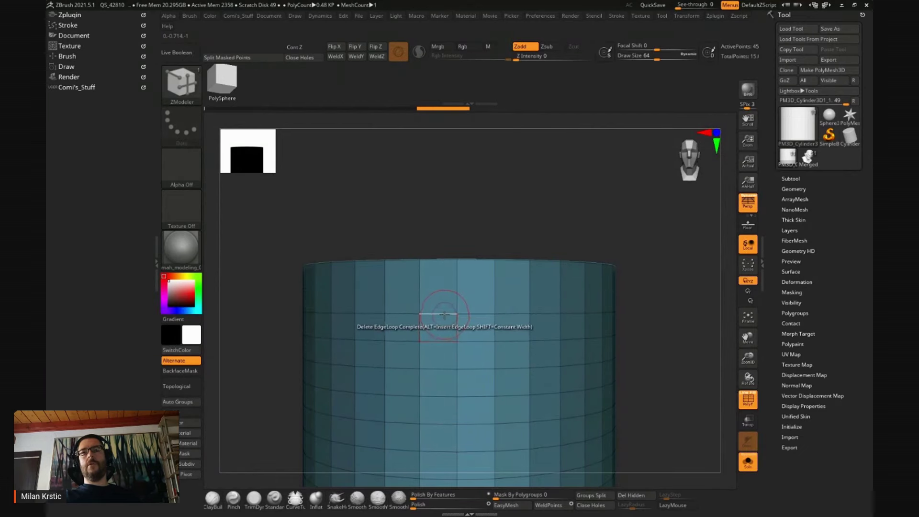
key(ctrl+z)
- Delete all ten horizontal edge loops from the top of the cylinder down to the bottom
click(524, 207)
click(525, 231)
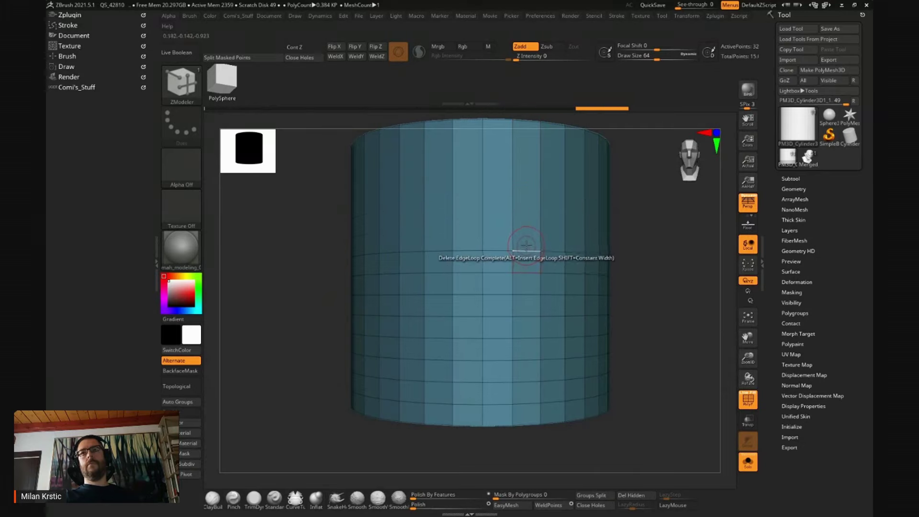
click(525, 250)
click(526, 272)
click(528, 297)
click(527, 316)
click(528, 337)
click(524, 359)
click(524, 382)
click(523, 403)
mouse_move(627, 275)
mouse_down()
mouse_move(633, 251)
mouse_move(702, 238)
mouse_up()
- Turn off Persp, view the bottom, and keep only the cylinder's bottom disc
click(748, 204)
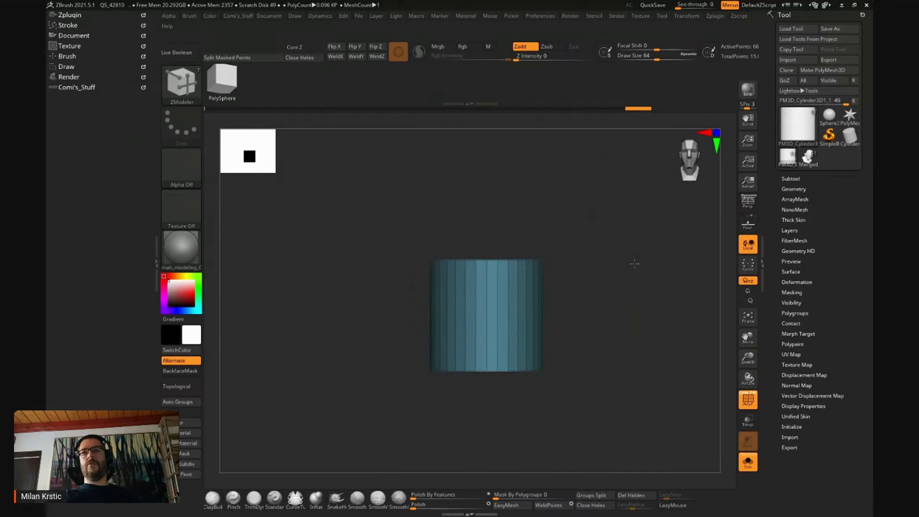
ctrl+drag(646, 412, 353, 319)
mouse_move(644, 313)
mouse_down()
mouse_move(625, 211)
mouse_move(630, 317)
mouse_move(634, 212)
mouse_move(632, 285)
mouse_move(628, 236)
mouse_move(615, 243)
mouse_up()
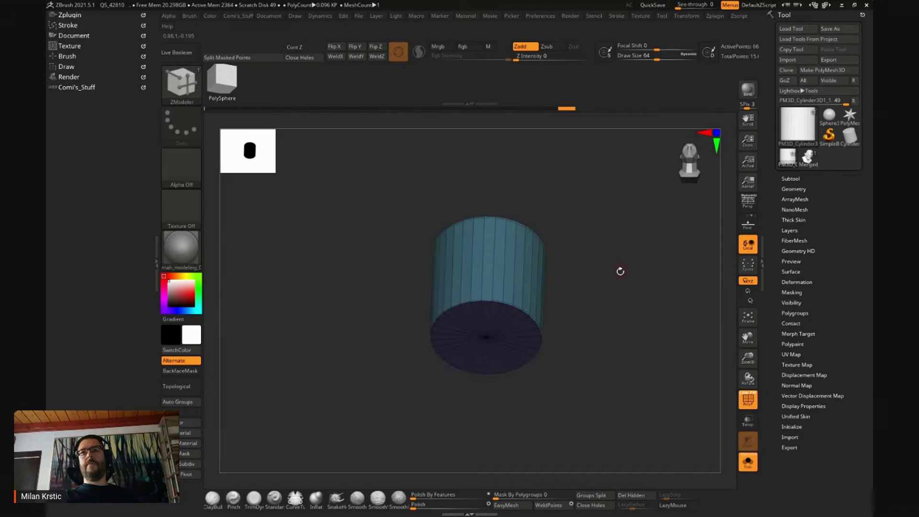
shift+drag(506, 366, 510, 338)
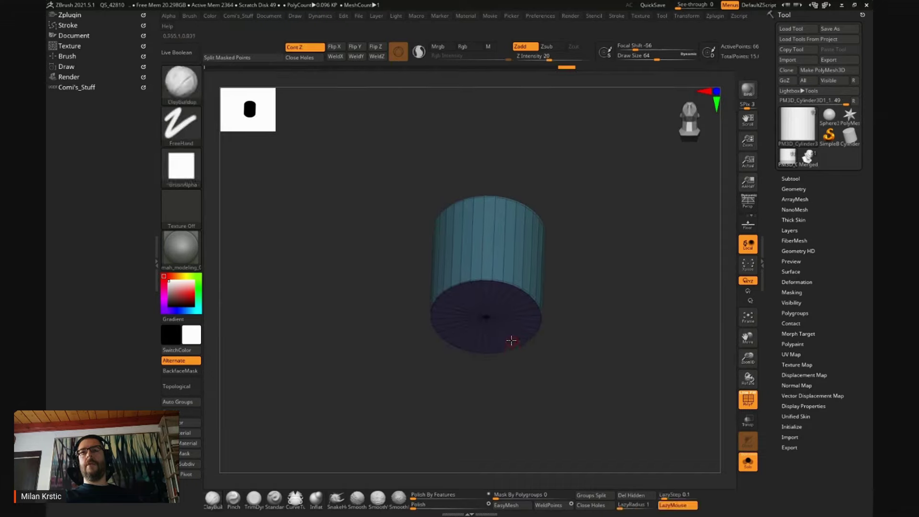
shift+drag(596, 256, 608, 254)
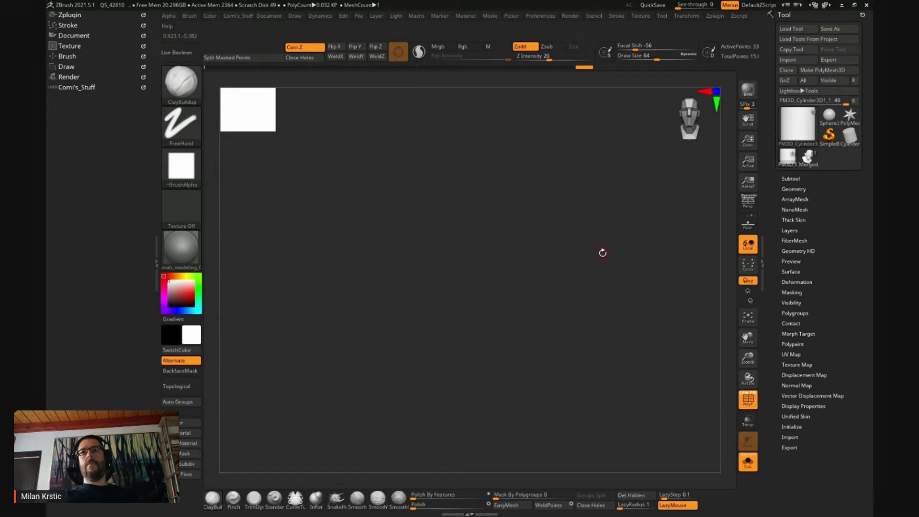
key(w)
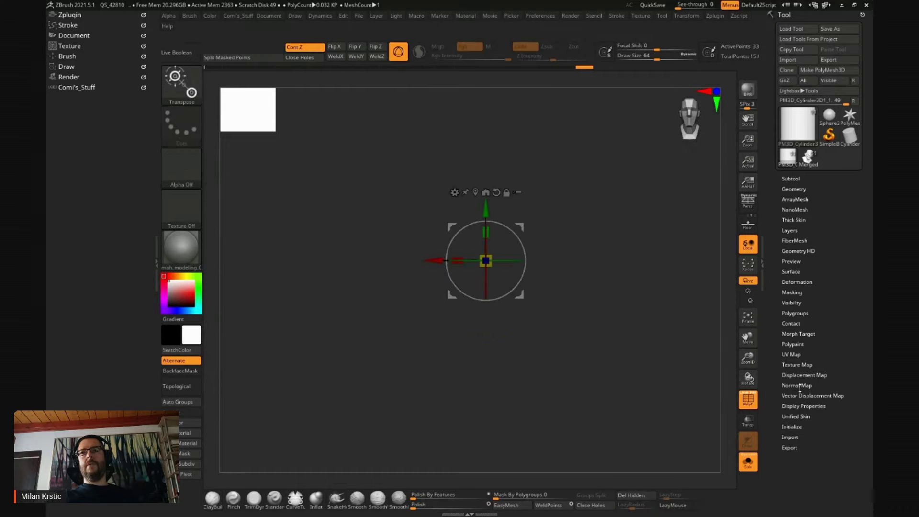
alt+drag(609, 315, 601, 344)
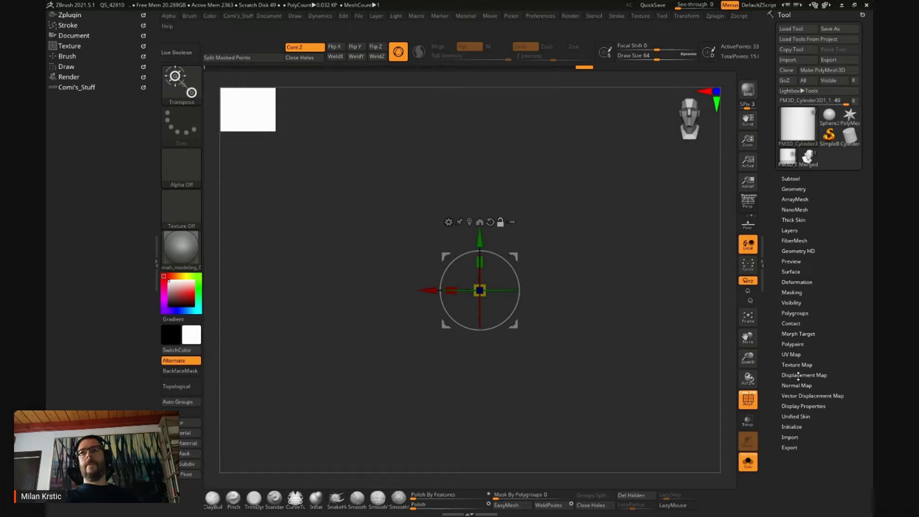
- Turn on double-sided display for the disc in the subtool's display settings
click(793, 406)
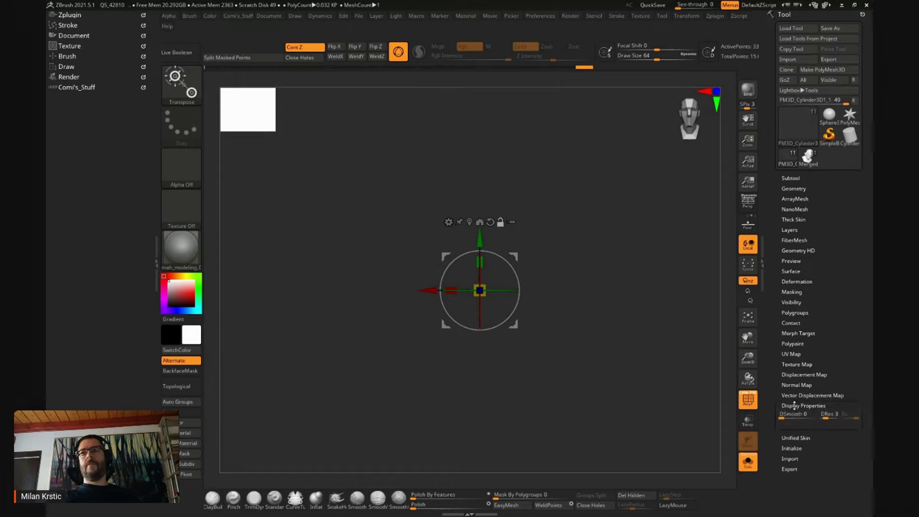
click(790, 434)
drag(650, 330, 649, 419)
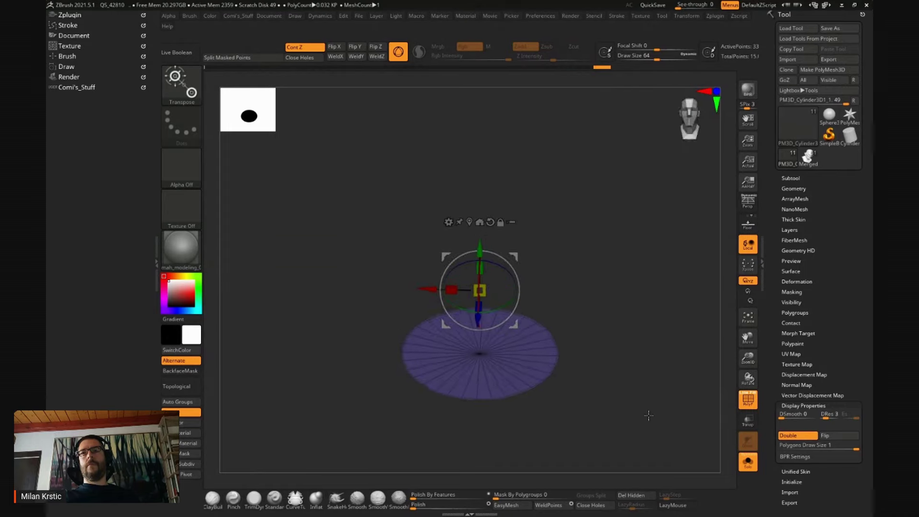
click(800, 436)
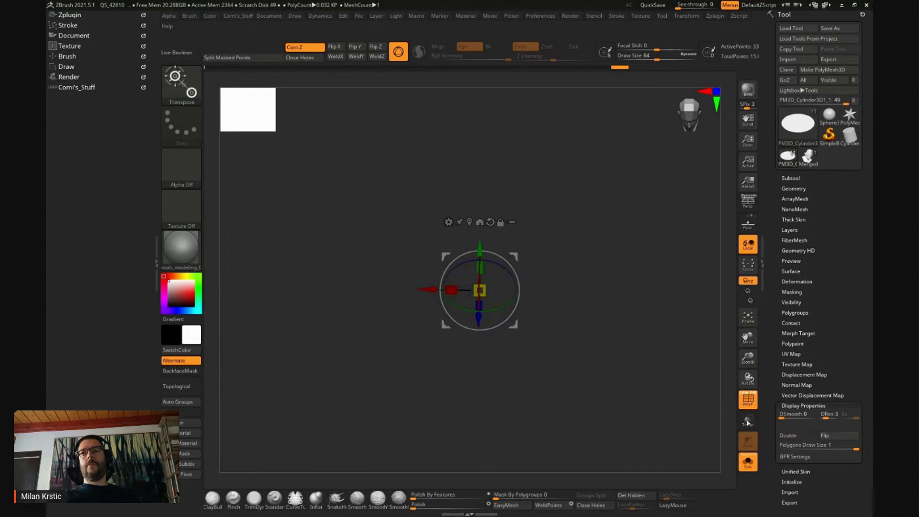
click(797, 437)
drag(660, 325, 653, 273)
- Bring up the Transpose Move gizmo, mask the whole disc and invert the mask
key(q)
key(w)
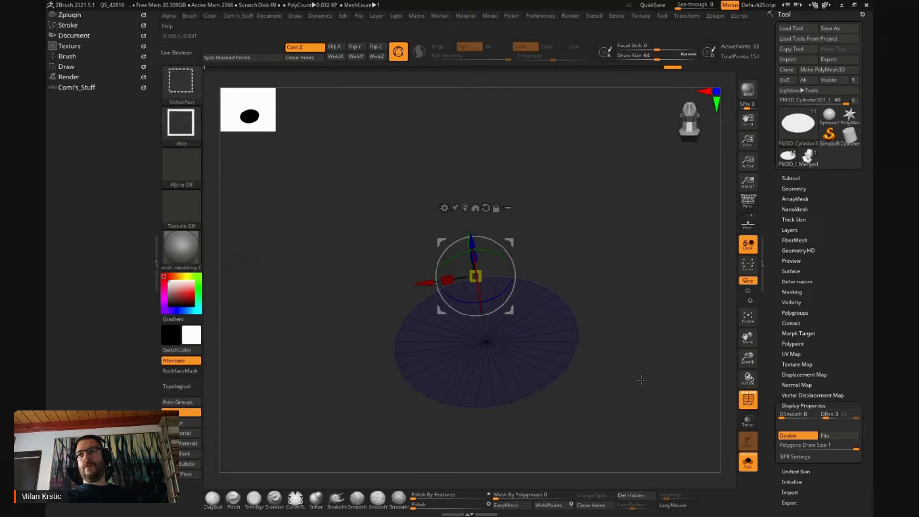
ctrl+click(644, 417)
ctrl+click(605, 259)
ctrl+click(649, 342)
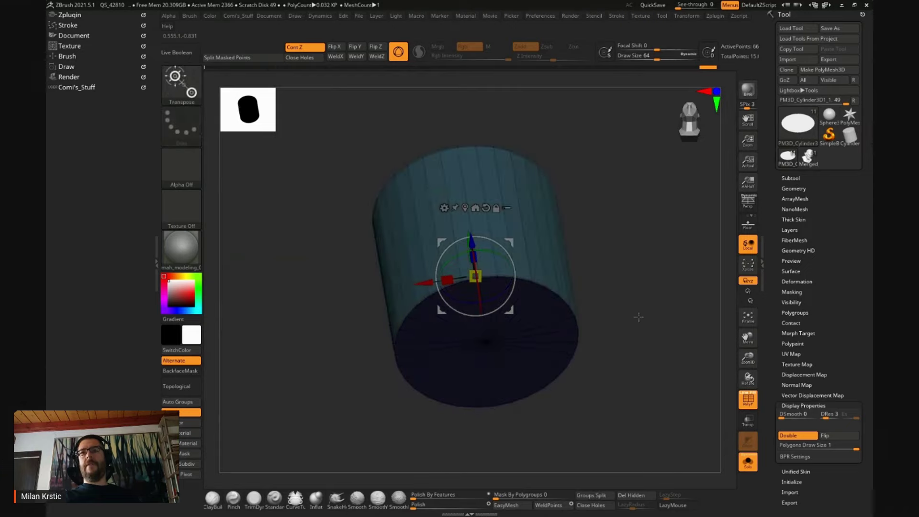
- Invert the mask and scale the bottom cap down to taper the cylinder
ctrl+click(590, 277)
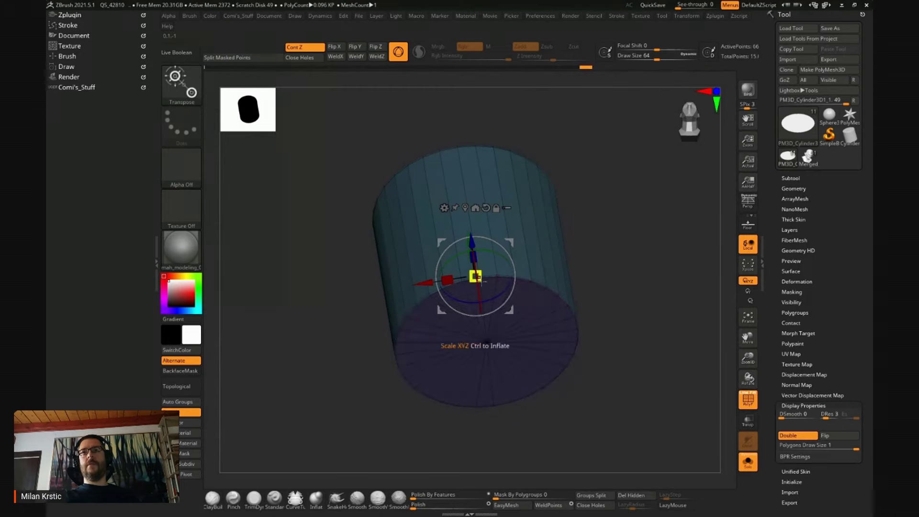
shift+drag(614, 201, 484, 249)
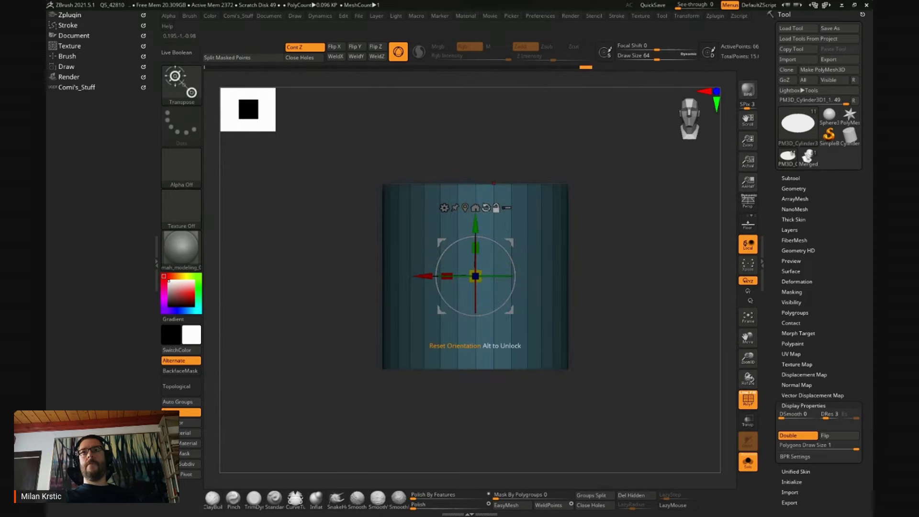
click(464, 207)
drag(622, 335, 622, 287)
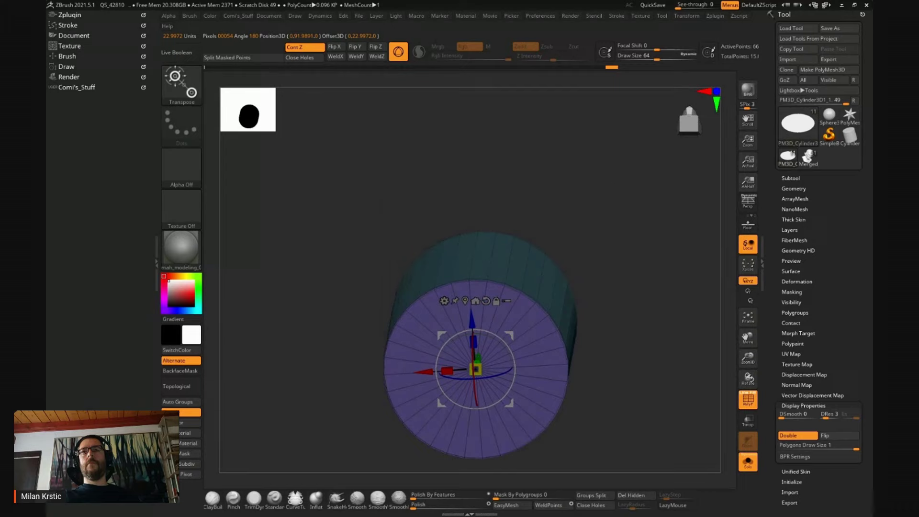
drag(479, 367, 476, 368)
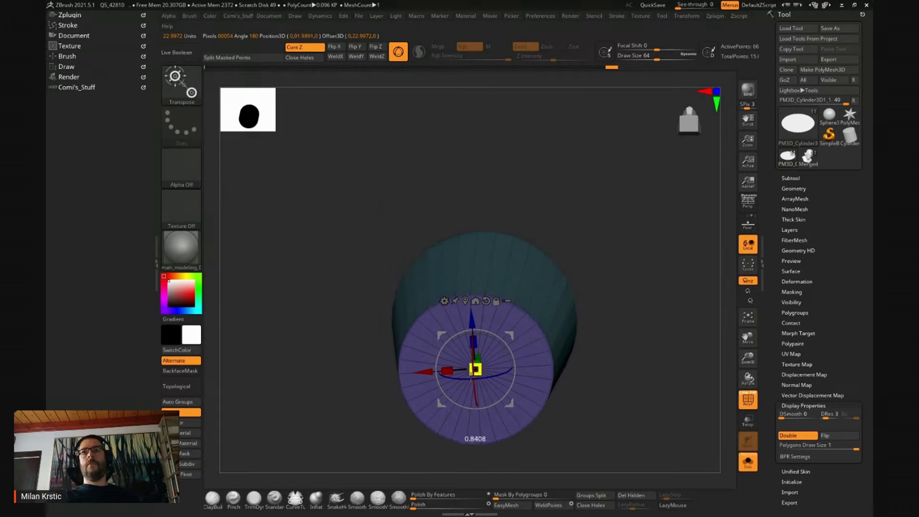
- Move the bottom cap up to flatten the cylinder into a short, wide shape
mouse_move(598, 335)
mouse_down()
mouse_move(656, 269)
mouse_move(498, 302)
mouse_move(455, 179)
mouse_up()
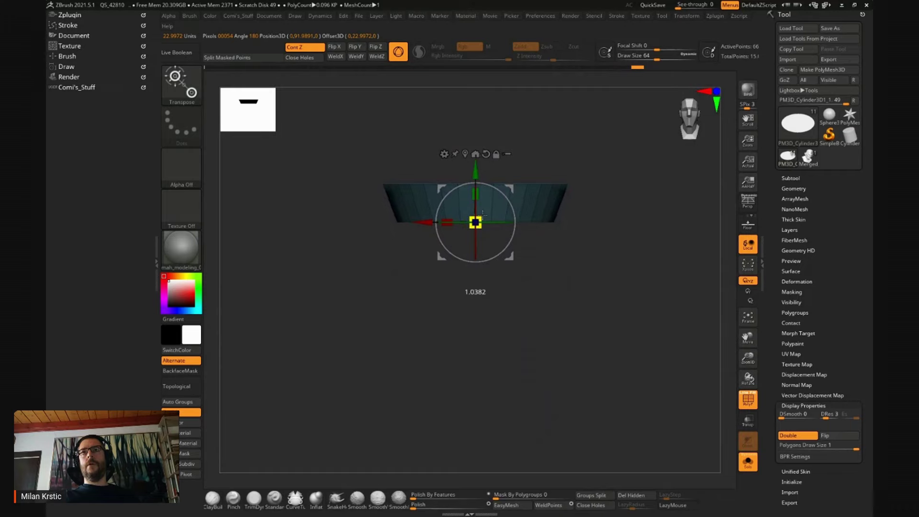
drag(475, 174, 475, 169)
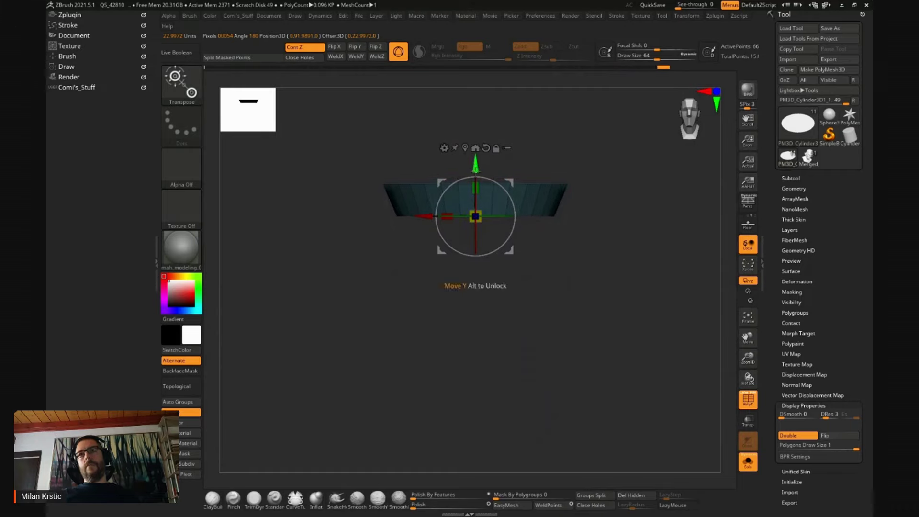
mouse_move(588, 314)
mouse_down()
mouse_move(642, 382)
mouse_move(645, 355)
mouse_up()
key(f)
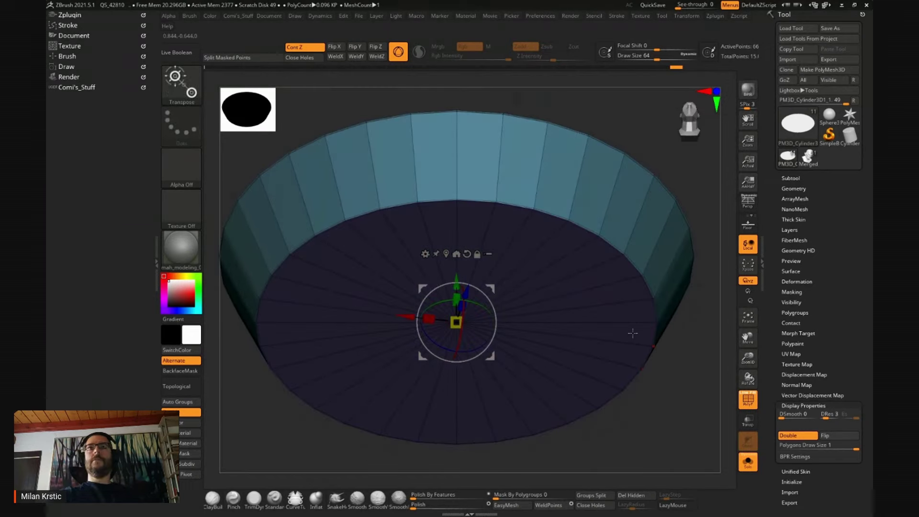
- Return to the ZModeler brush and set the edge action to Crease whole edge loops
key(q)
key(b)
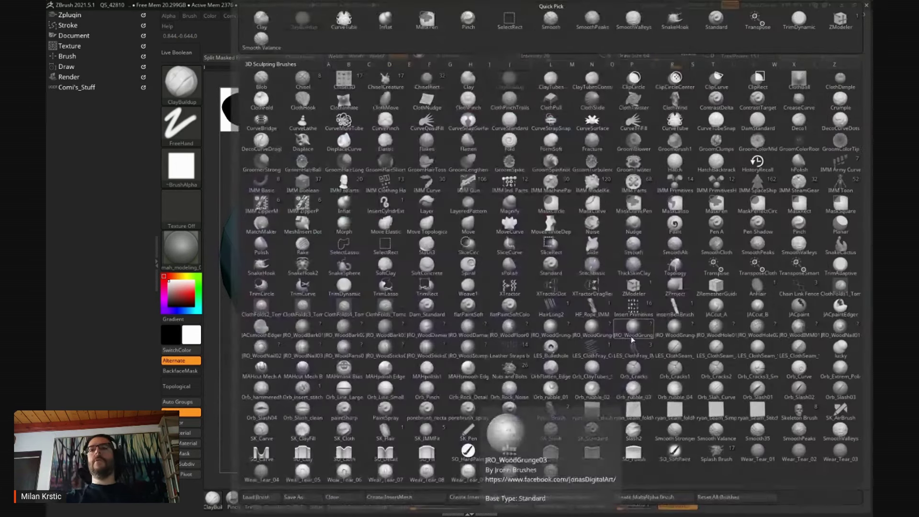
key(z)
key(Escape)
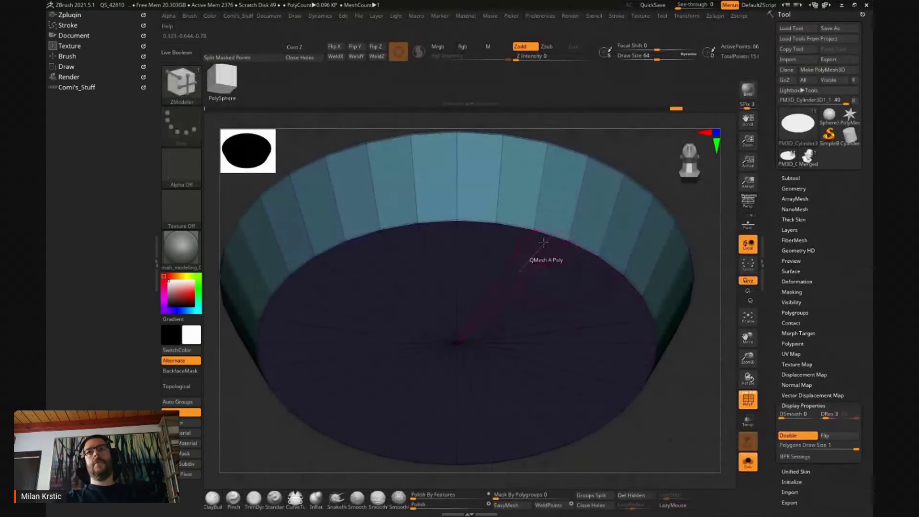
key(ctrl)
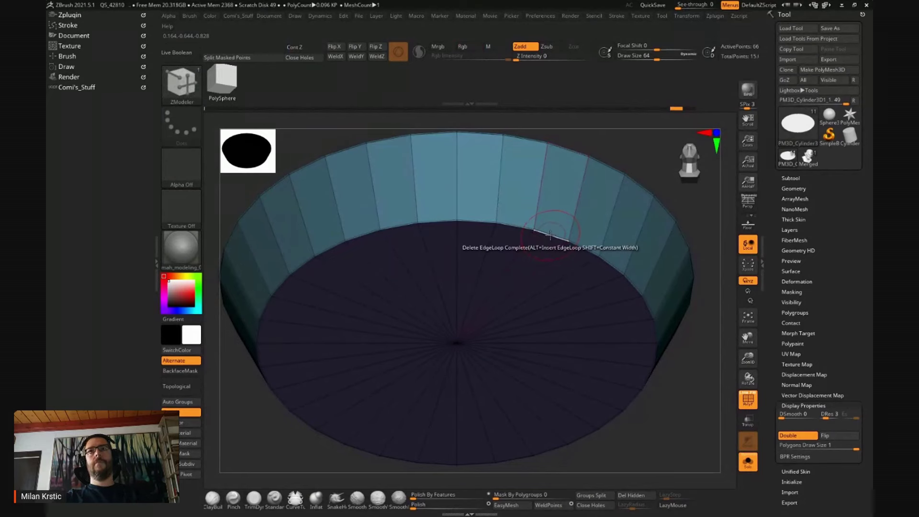
key(space)
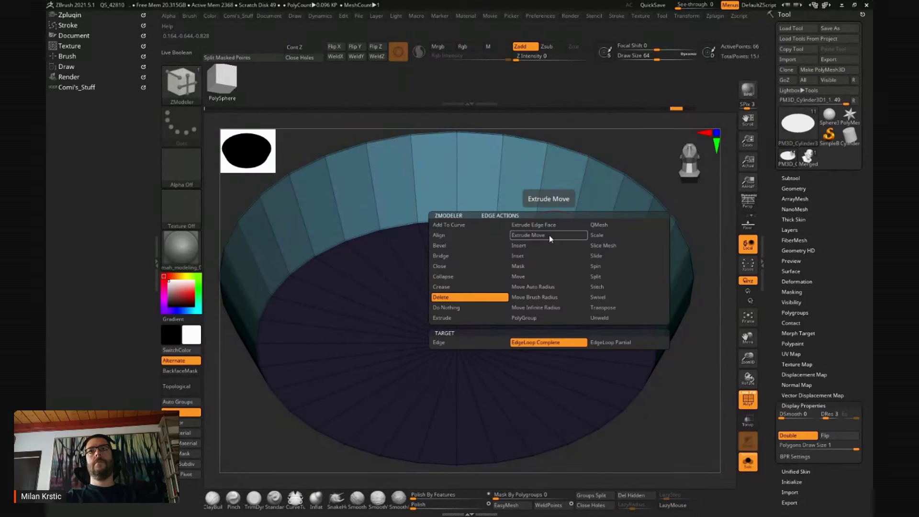
click(441, 286)
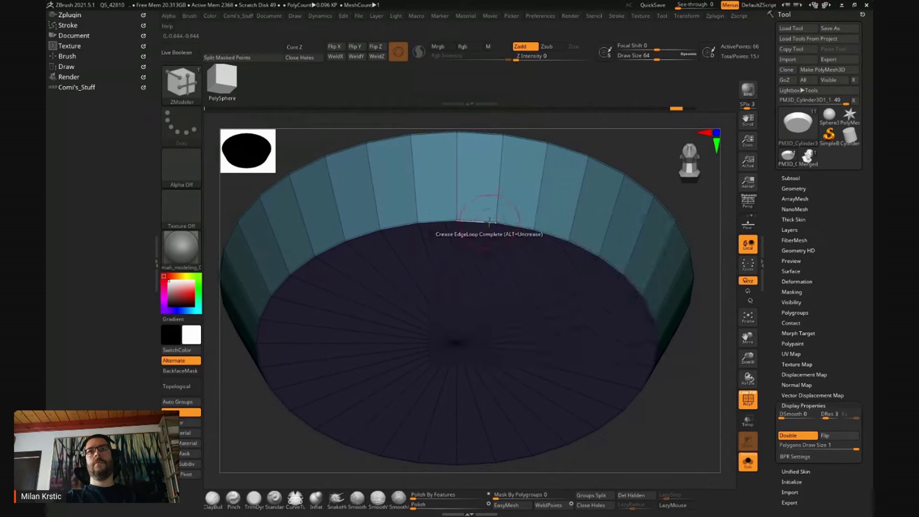
- Crease the rim loops from front and side views, then hide the PolyFrame wireframe
drag(617, 145, 631, 272)
key(ctrl)
mouse_move(642, 334)
shift+mouse_down()
mouse_move(622, 375)
mouse_move(630, 429)
mouse_move(642, 275)
mouse_move(654, 302)
shift+mouse_up()
drag(652, 263, 613, 235)
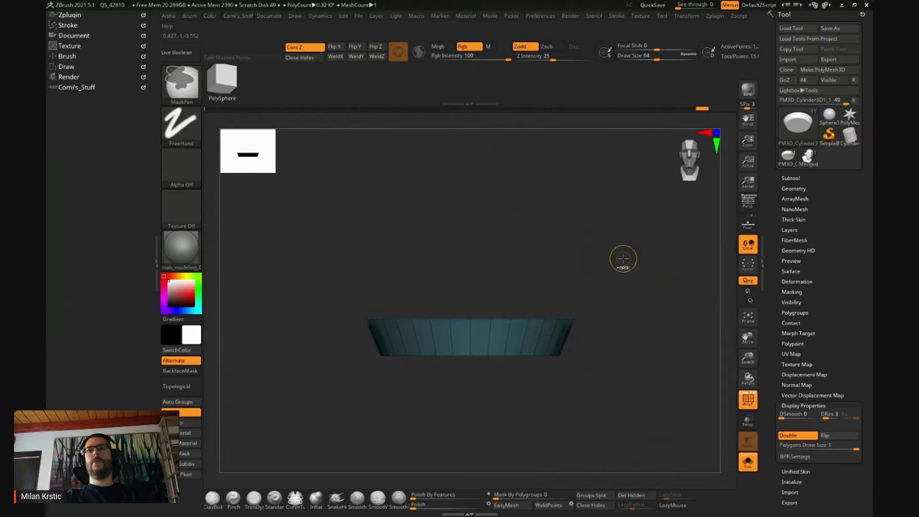
key(shift)
key(shift+f)
key(shift+f)
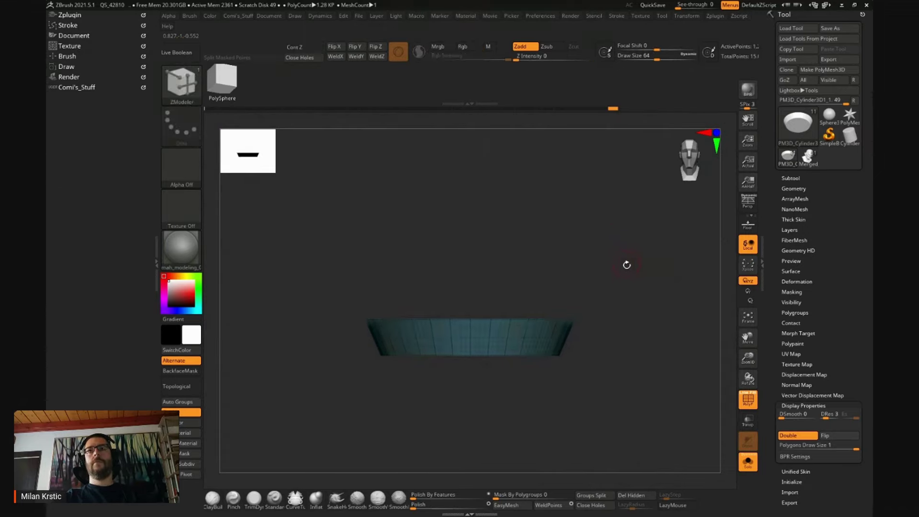
drag(624, 271, 626, 313)
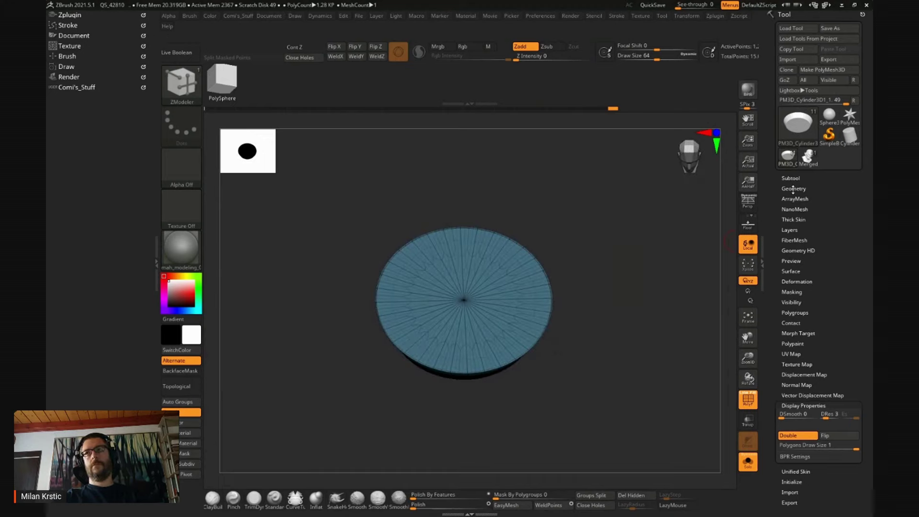
- Open the Subtool palette listing the PM3D_Cylinder3D1_1 ring piece, briefly toggling Move mode
click(791, 178)
click(798, 369)
key(w)
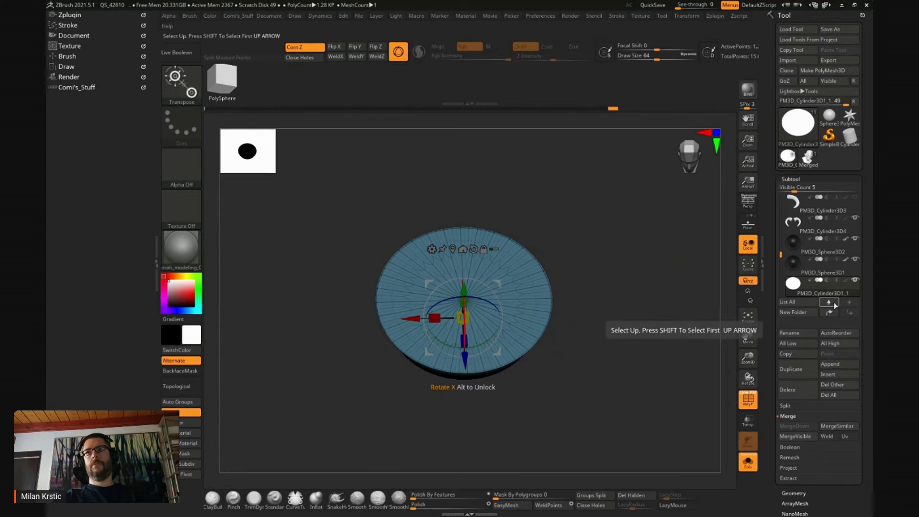
key(q)
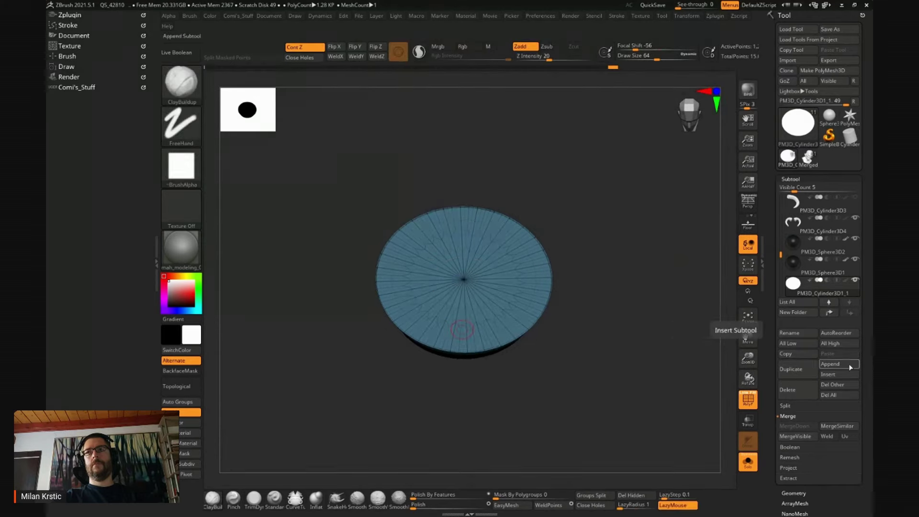
drag(780, 255, 779, 263)
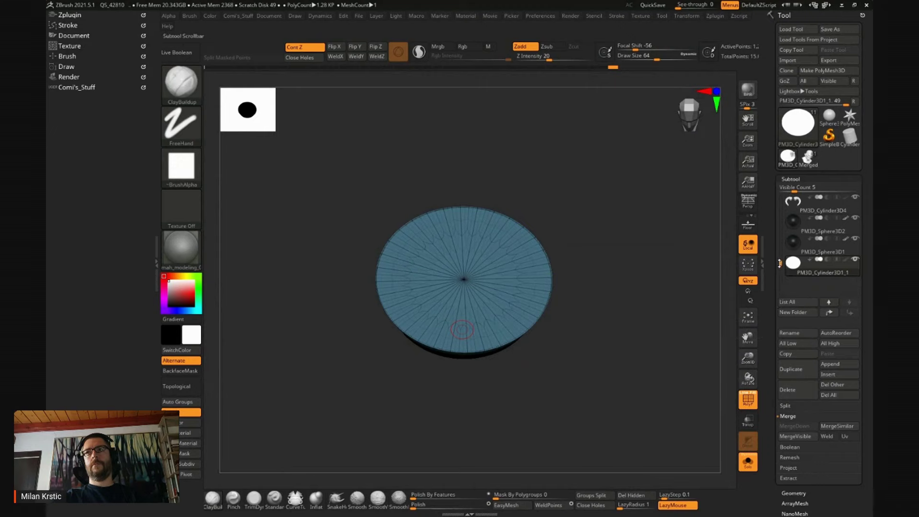
- Duplicate the disc as subtool PM3D_Cylinder3D1_2
click(796, 367)
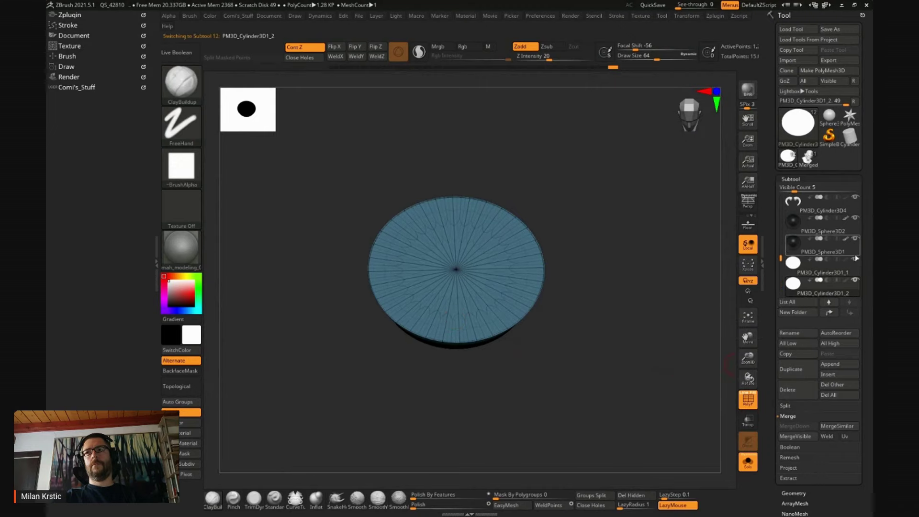
mouse_move(676, 356)
mouse_down()
mouse_move(646, 318)
mouse_move(700, 295)
mouse_up()
click(794, 179)
- Delete the lower subdivision levels and DynaMesh the duplicate at resolution 128 (about 29.4 KP)
click(797, 188)
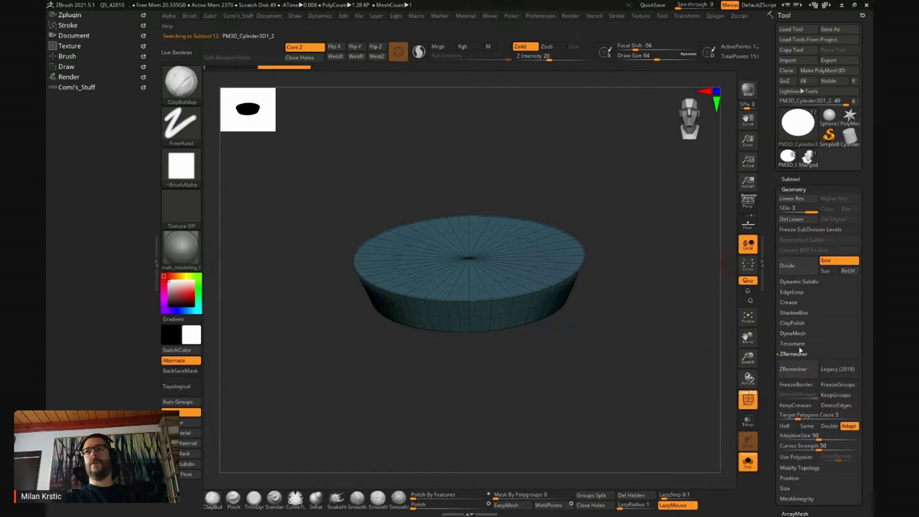
click(798, 354)
click(795, 333)
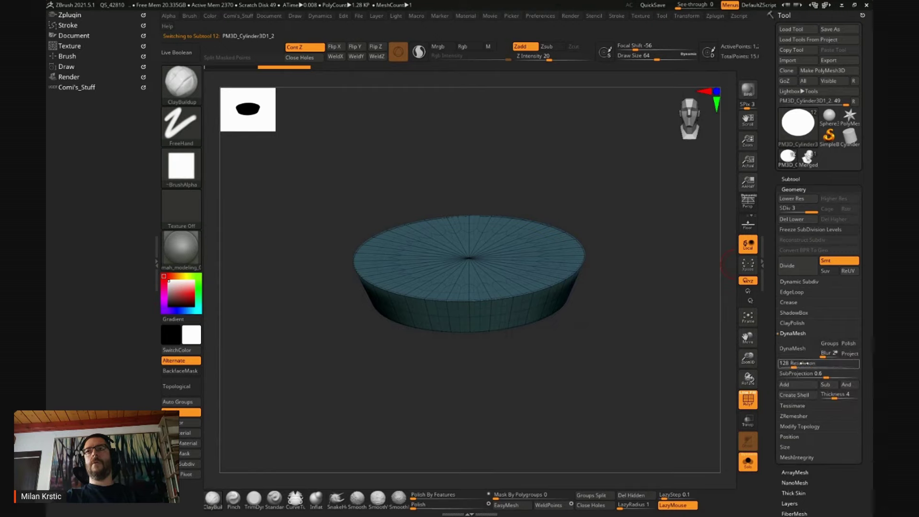
click(804, 354)
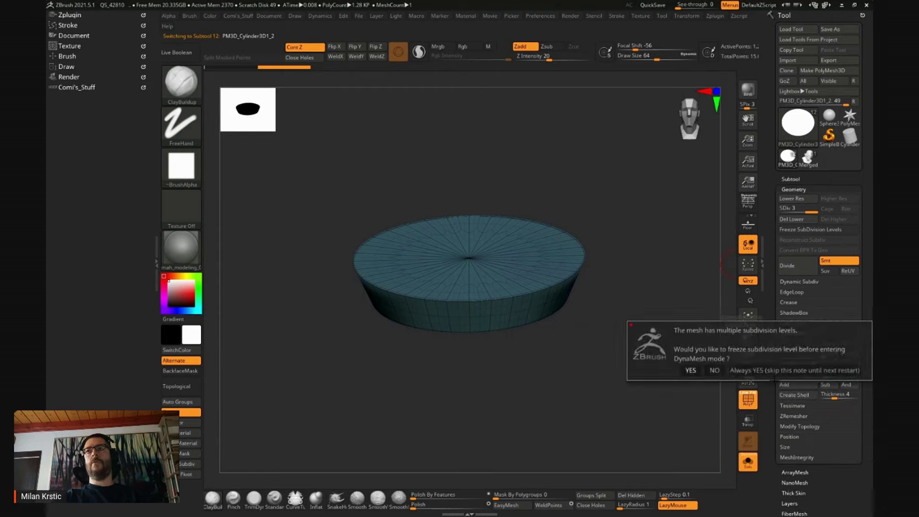
click(689, 369)
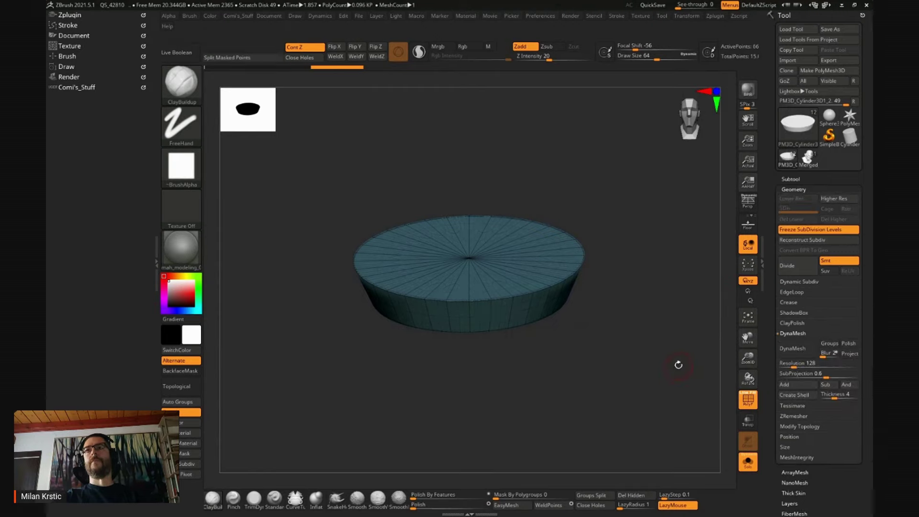
click(804, 229)
click(789, 220)
click(798, 348)
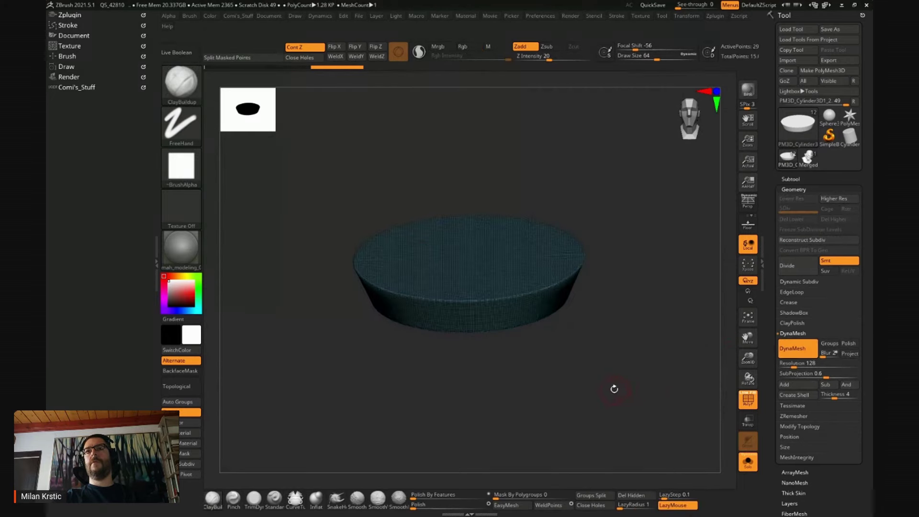
key(shift+f)
key(shift+f)
drag(643, 386, 648, 359)
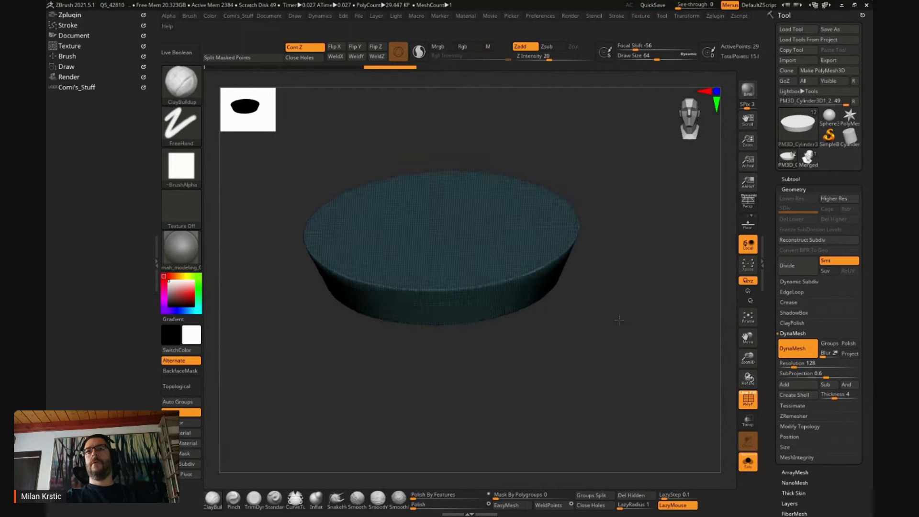
drag(636, 319, 636, 233)
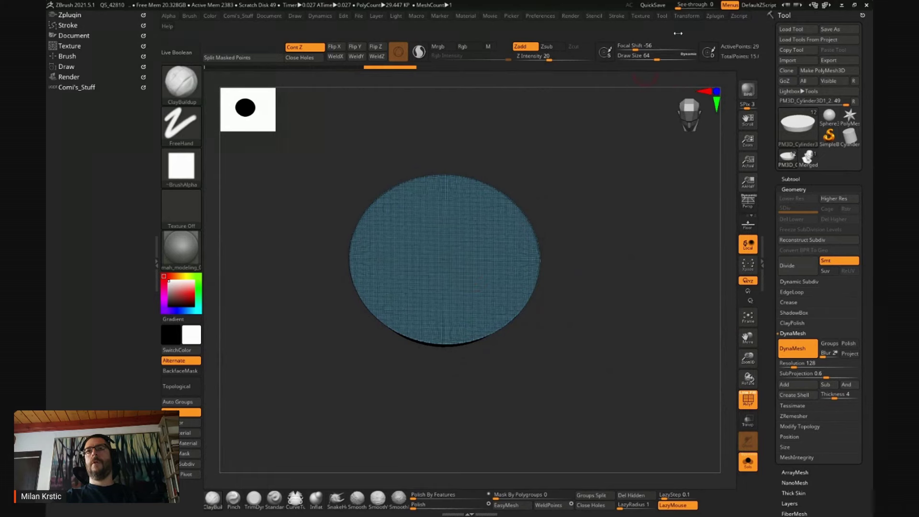
- Turn on Y mirroring and radial symmetry with a radial count of 8
click(686, 17)
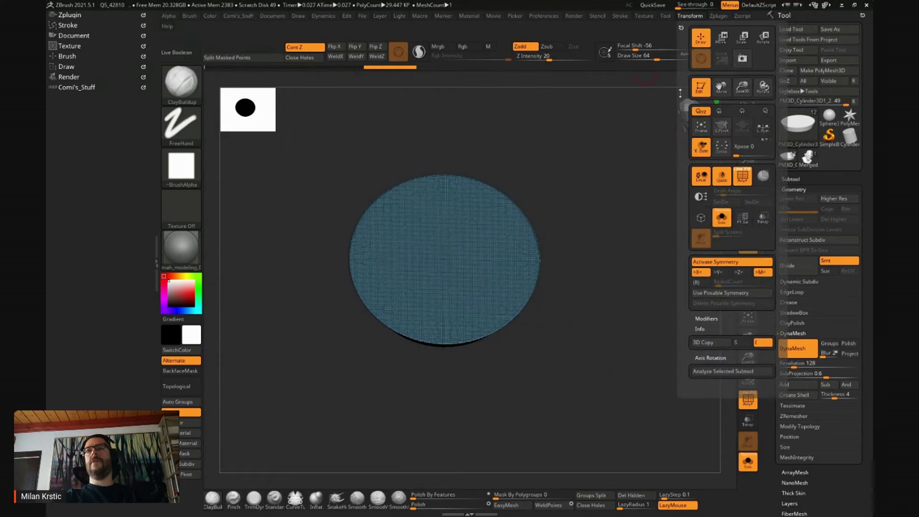
click(722, 276)
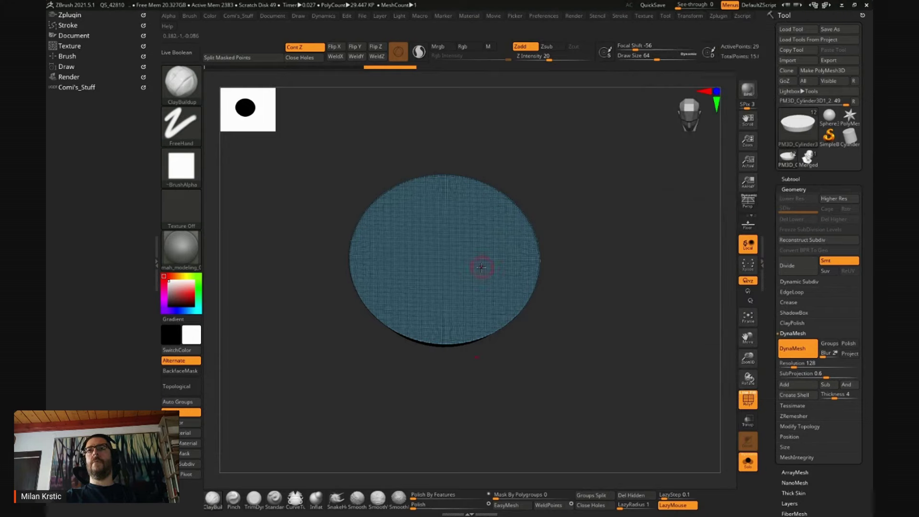
click(690, 18)
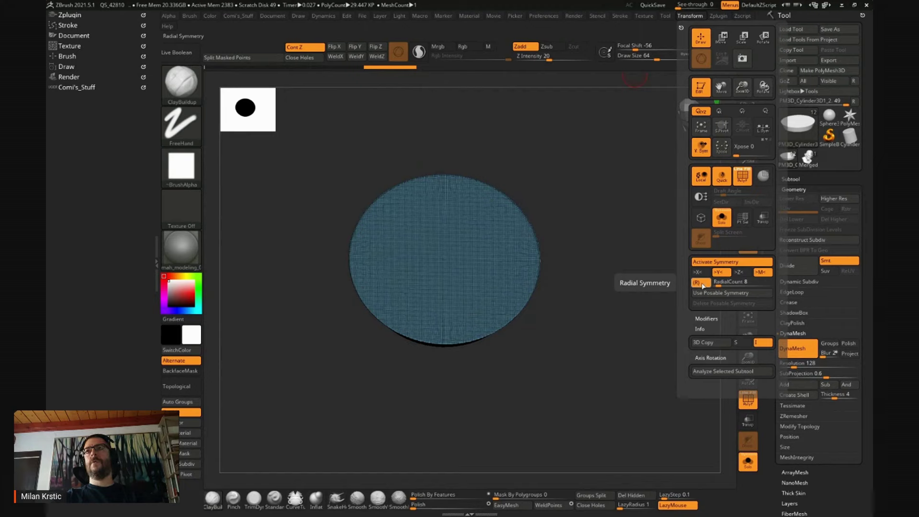
click(763, 127)
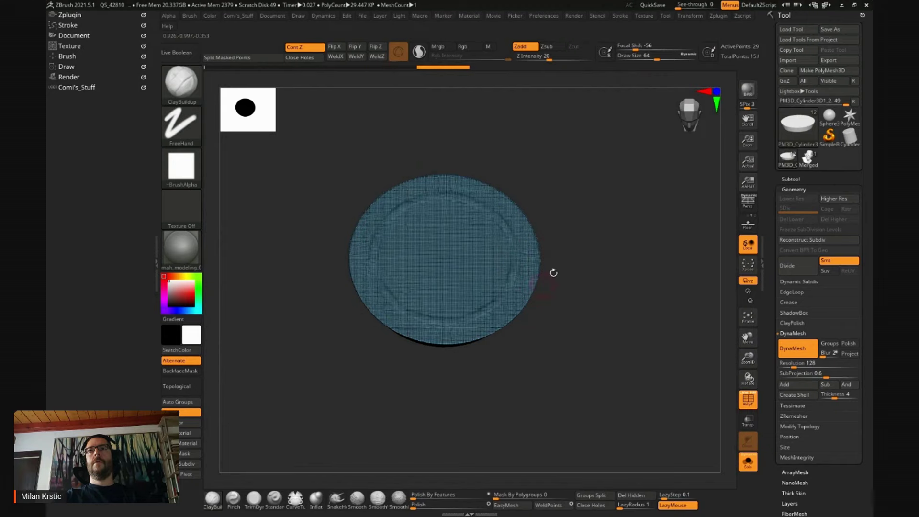
- Rotate the disc side-on and choose the Standard brush with Dots stroke and Alpha Off
mouse_move(622, 272)
shift+mouse_down()
mouse_move(604, 195)
mouse_move(619, 244)
shift+mouse_up()
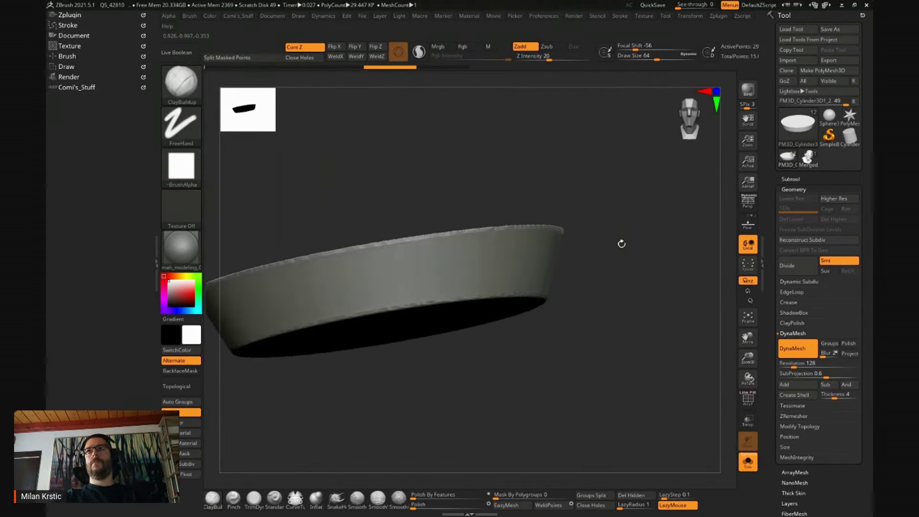
drag(580, 308, 588, 329)
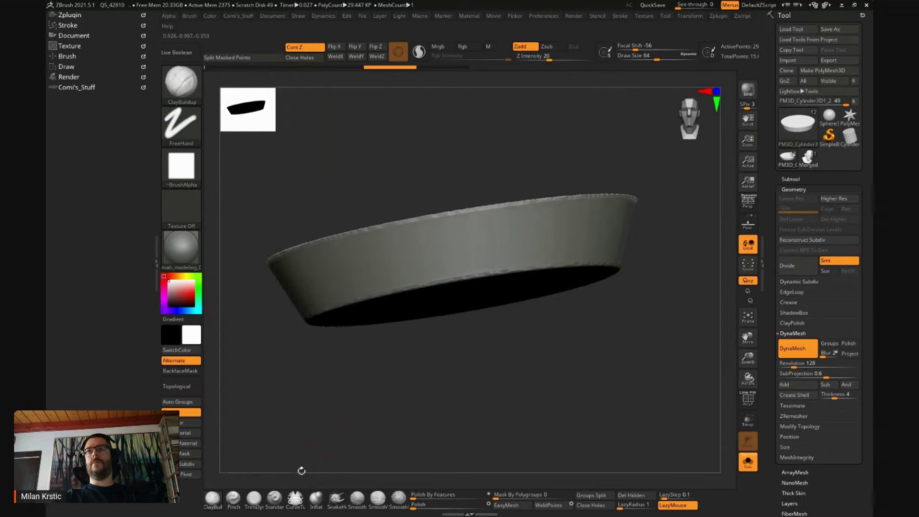
click(274, 499)
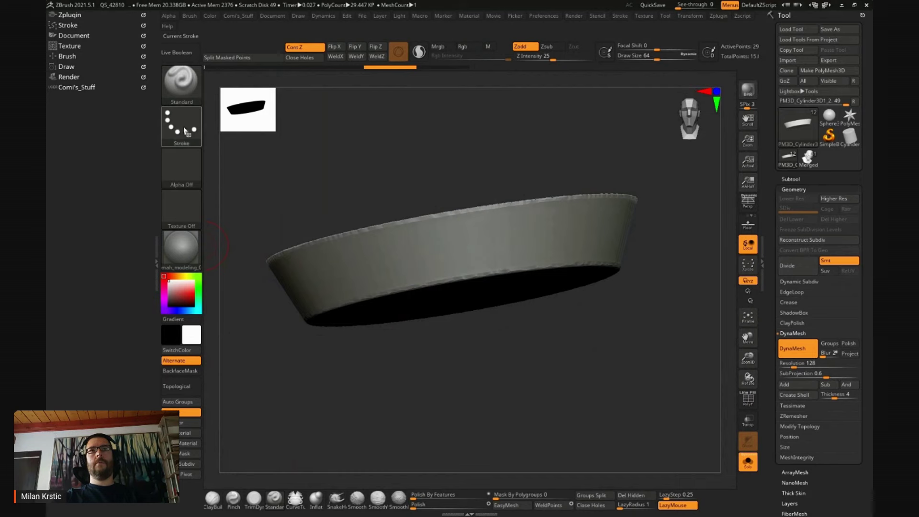
- Pick the vertical-stripes Alpha 62, test a groove stroke on the wall, and undo it
click(182, 172)
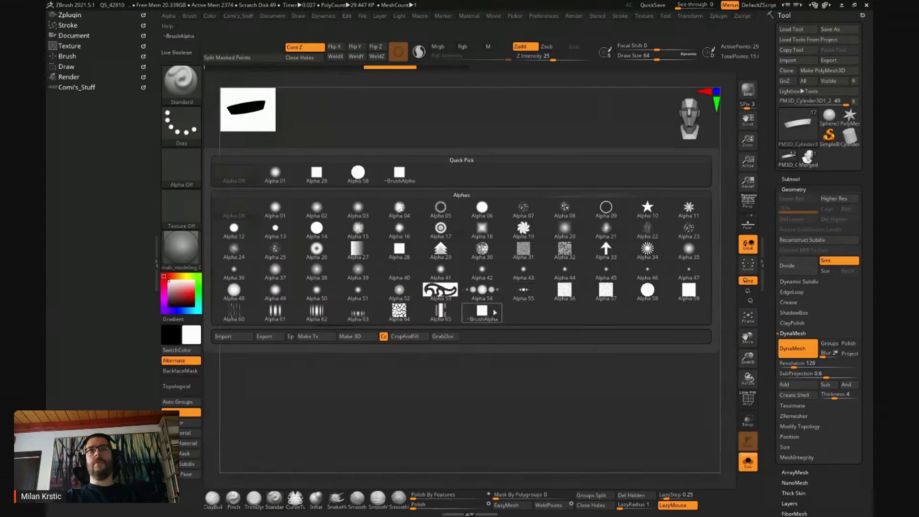
click(181, 168)
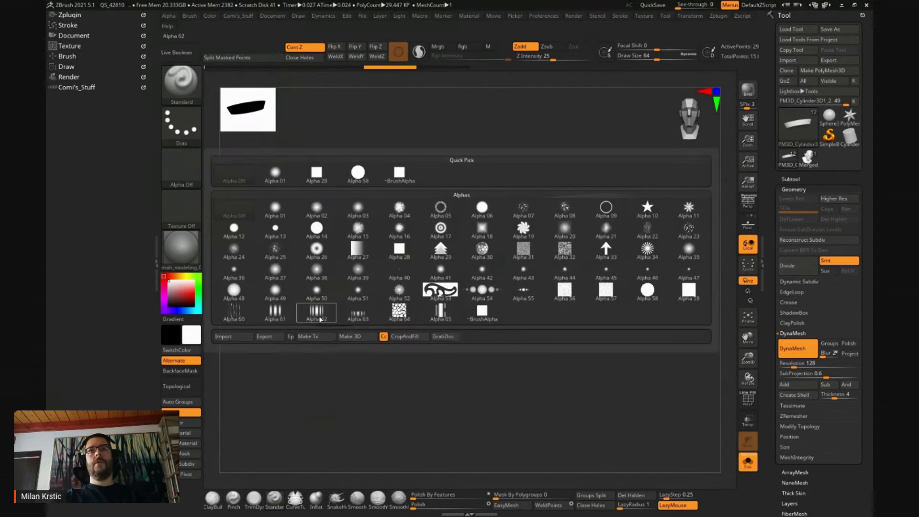
click(319, 318)
drag(404, 218, 417, 241)
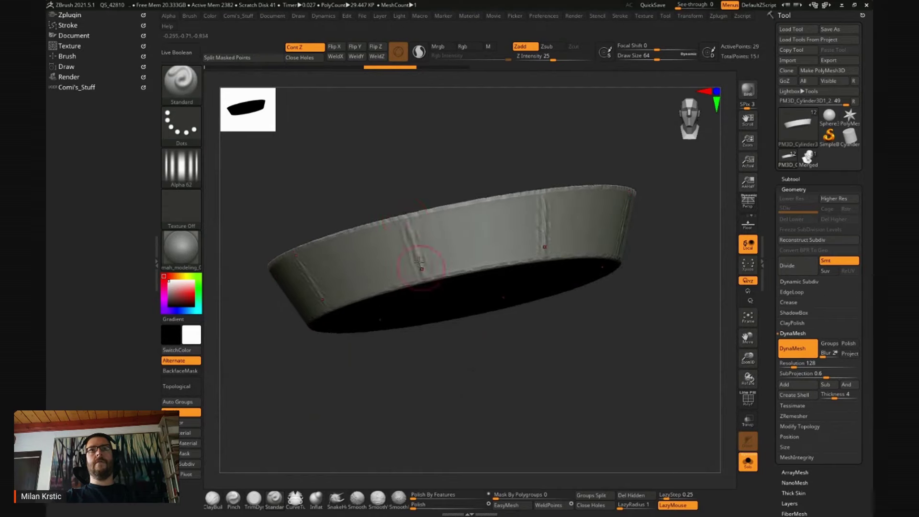
key(ctrl+z)
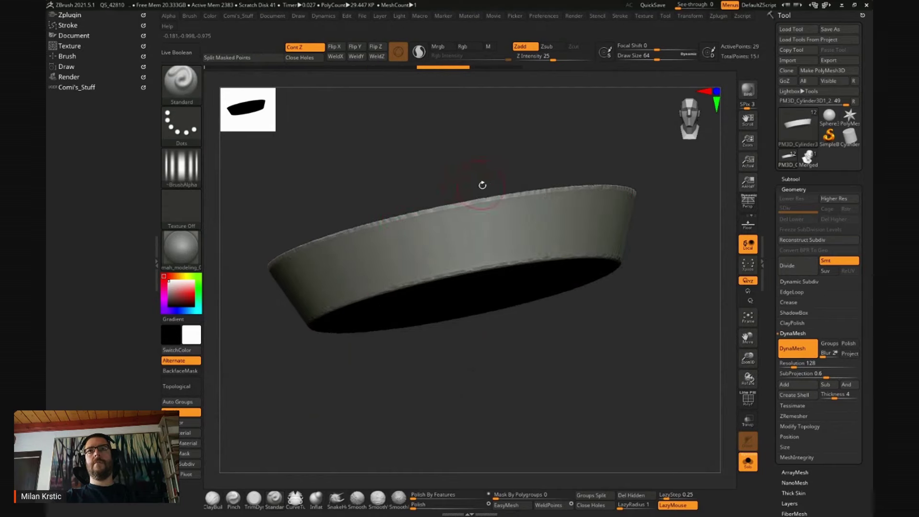
- Re-DynaMesh the ring at resolution 516 and check its polygon wireframe
key(space)
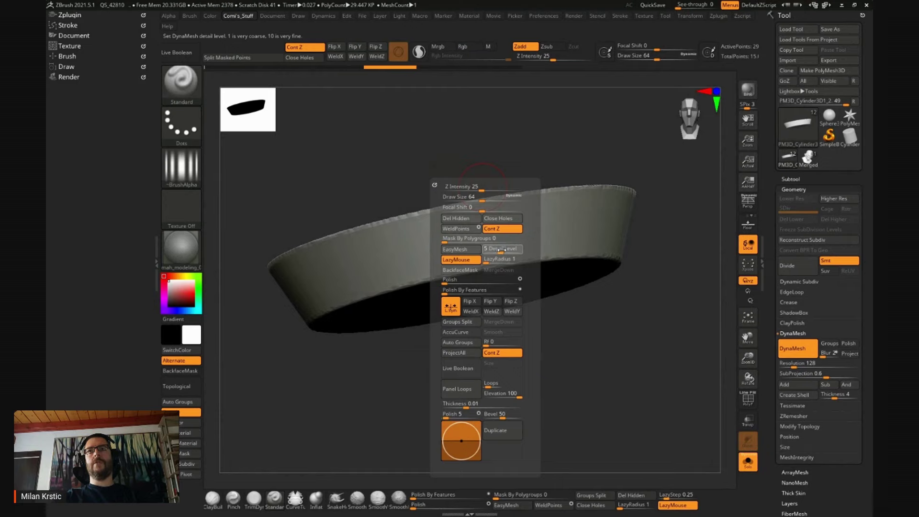
click(504, 249)
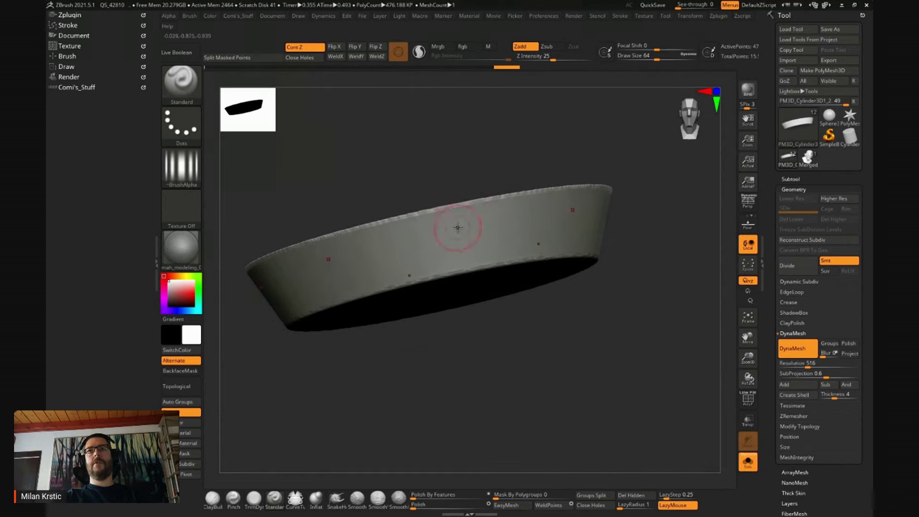
key(shift+f)
key(shift+f)
key(space)
- Carve mirrored vertical grooves all around the ring's outer rim
drag(444, 220, 438, 410)
mouse_move(503, 369)
mouse_down()
mouse_move(446, 213)
mouse_move(471, 276)
mouse_up()
mouse_move(450, 213)
mouse_down()
mouse_move(461, 273)
mouse_move(422, 268)
mouse_up()
mouse_move(417, 220)
mouse_down()
mouse_move(408, 283)
mouse_move(397, 288)
mouse_up()
drag(385, 229, 368, 291)
drag(359, 247, 352, 304)
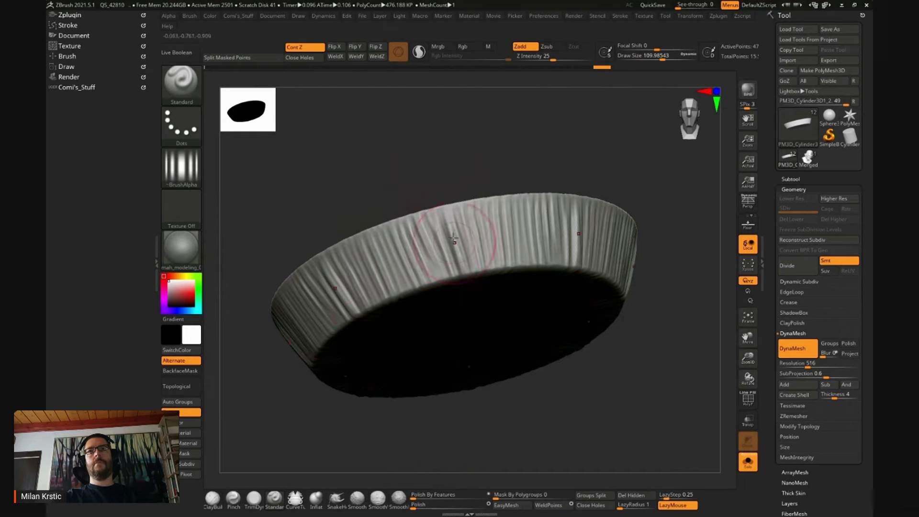
drag(459, 210, 459, 237)
- Switch to the ClayBuildup brush at a size of about 63
mouse_move(479, 278)
mouse_down()
mouse_move(519, 314)
mouse_move(479, 220)
mouse_up()
key(b)
key(c)
key(b)
key(space)
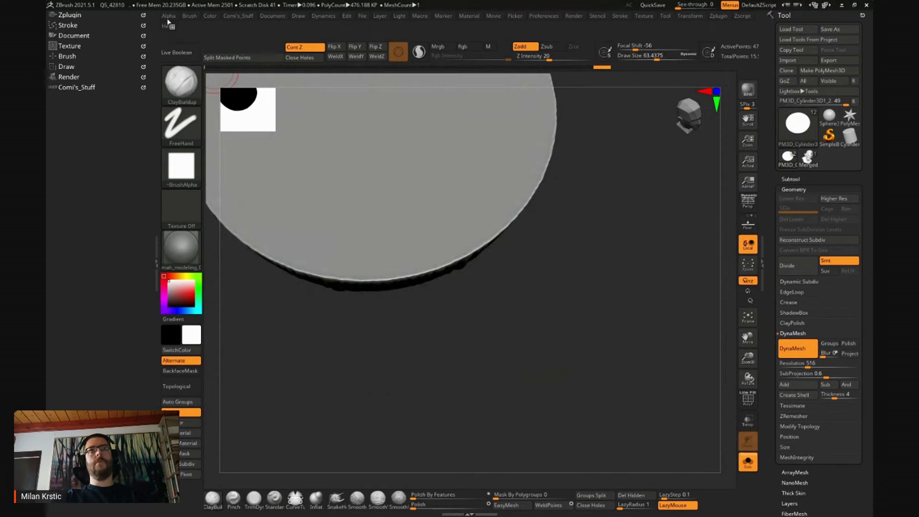
- Blur the brush alpha, build clay on the lower edge, and set Focal Shift to -21
click(168, 18)
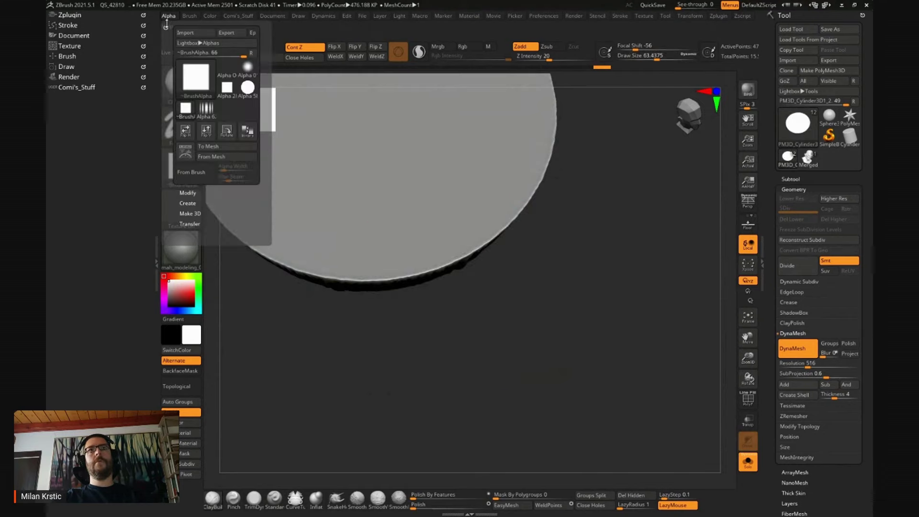
click(188, 192)
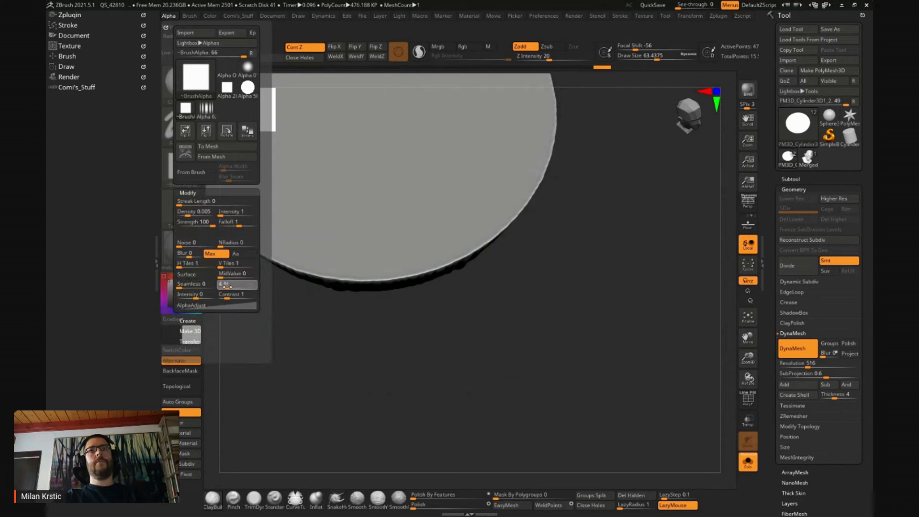
drag(235, 288, 225, 287)
drag(479, 242, 427, 265)
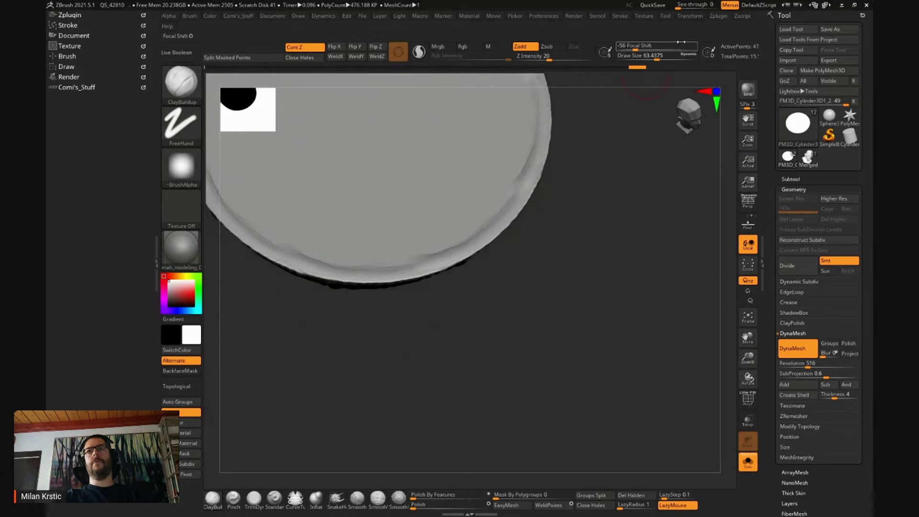
drag(635, 49, 653, 46)
- Build a raised clay band along the inner rim and sculpt the wall at brush size about 66
drag(469, 250, 526, 173)
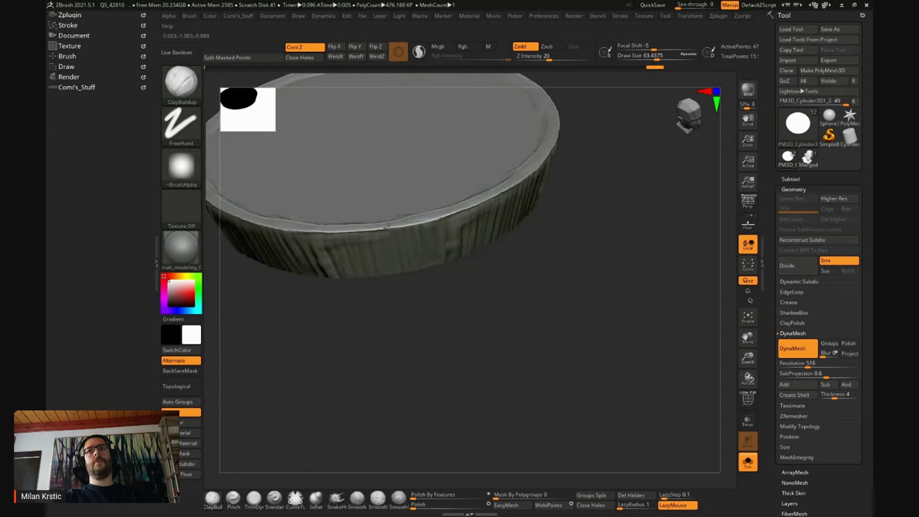
drag(528, 261, 479, 219)
drag(341, 236, 249, 291)
drag(536, 198, 399, 241)
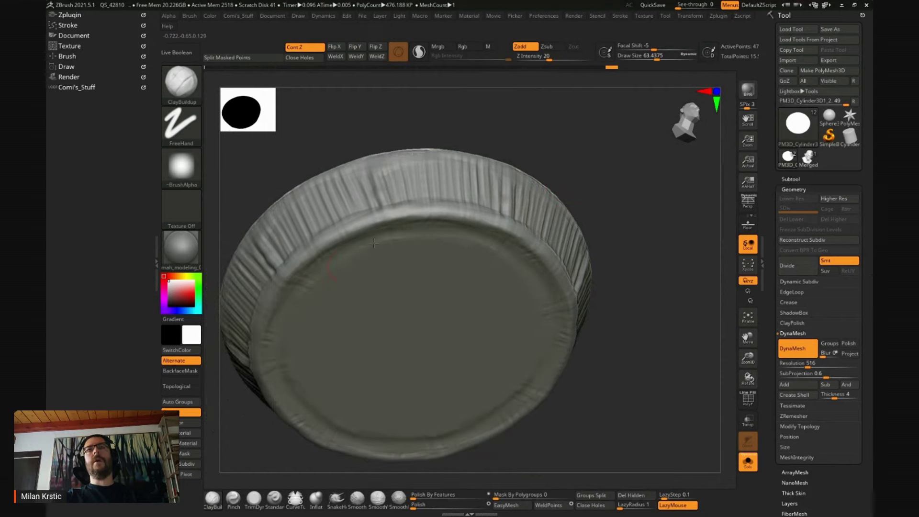
drag(374, 243, 402, 244)
mouse_move(622, 287)
mouse_down()
mouse_move(380, 238)
mouse_move(419, 222)
mouse_move(402, 225)
mouse_move(422, 247)
mouse_up()
key(space)
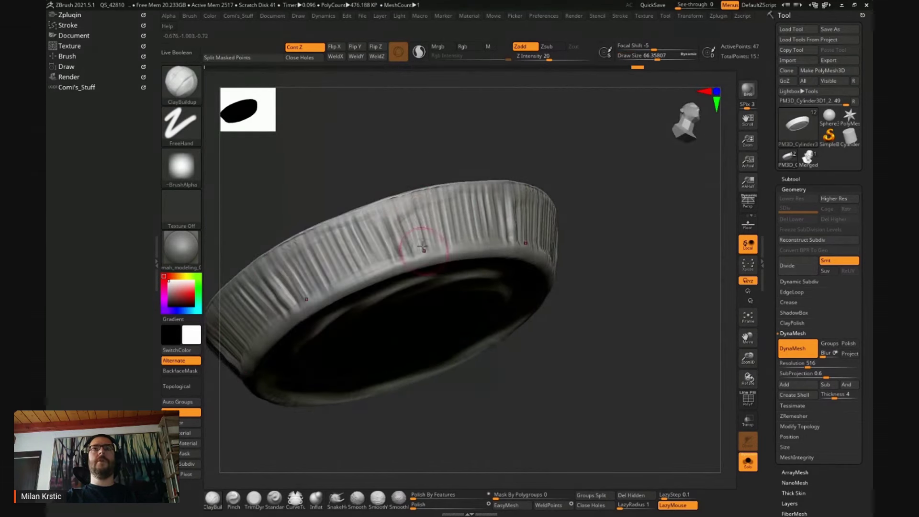
drag(377, 271, 359, 275)
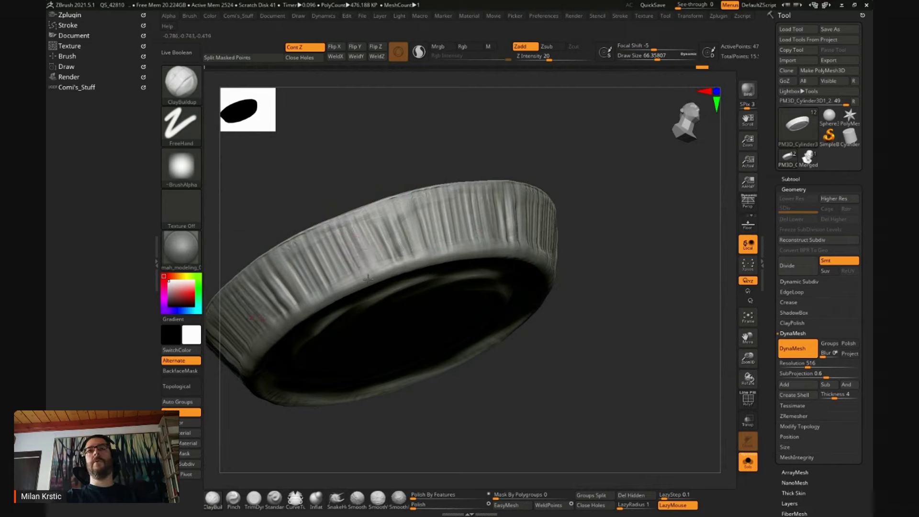
- Orbit the disc to look straight down on its top face
drag(374, 127, 377, 206)
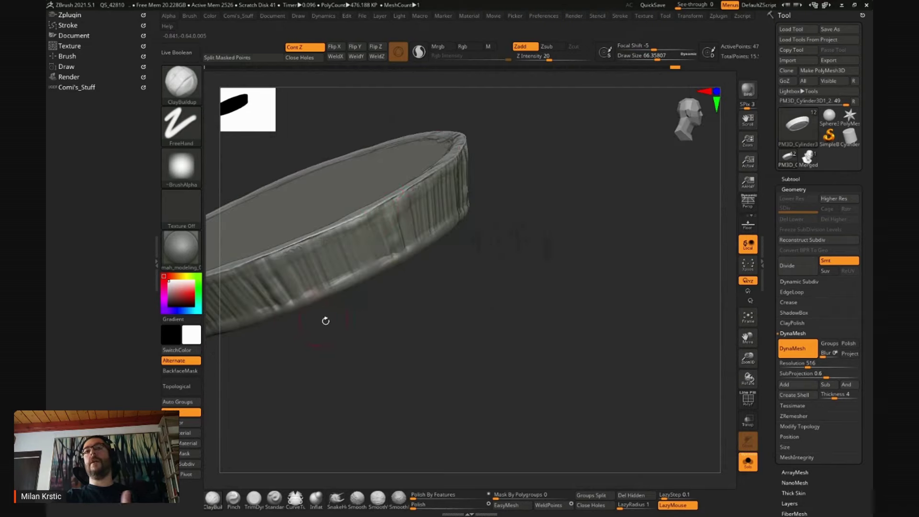
drag(326, 321, 359, 219)
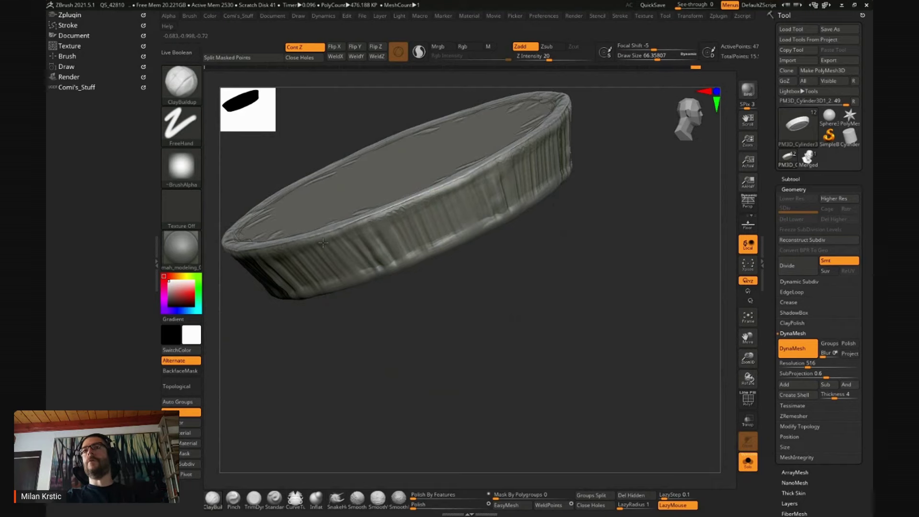
mouse_move(473, 335)
mouse_down()
mouse_move(477, 180)
mouse_move(422, 212)
mouse_up()
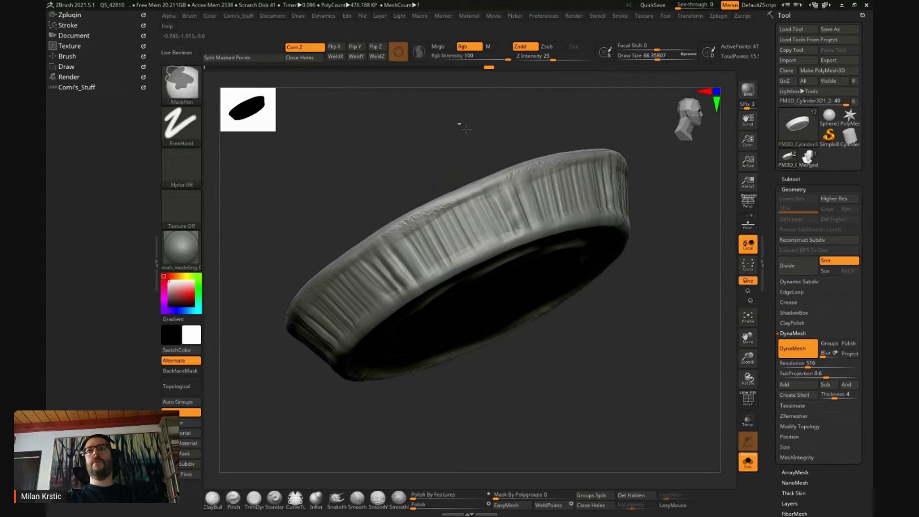
- Step through the saved Timeline camera views, shrinking the brush to about 48
key(Right)
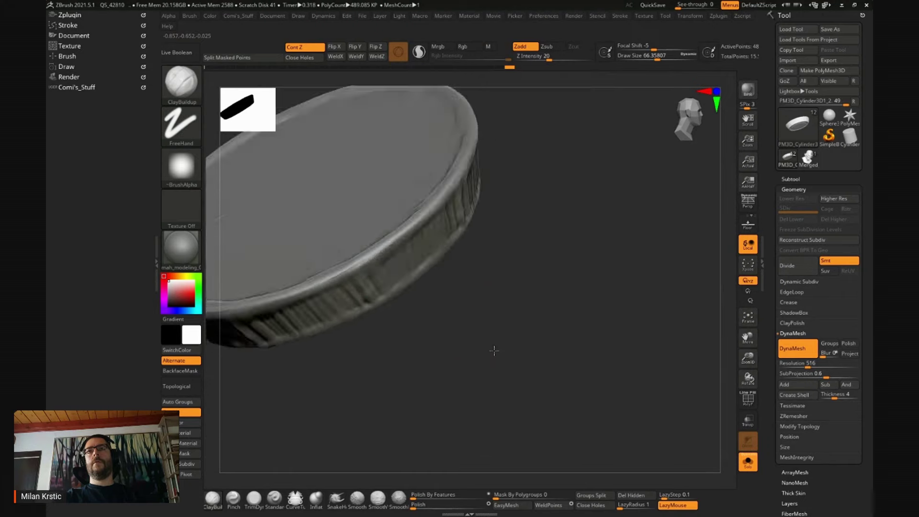
key(Right)
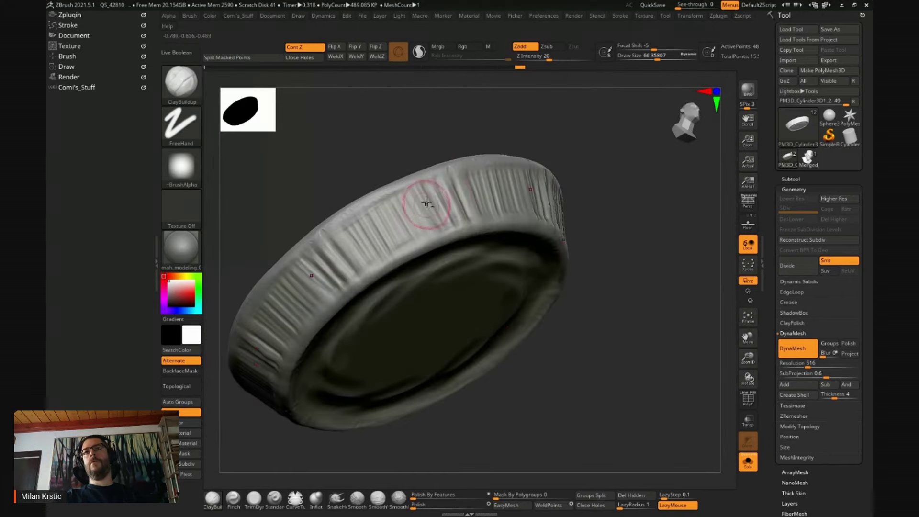
key(Right)
key(space)
drag(437, 210, 422, 210)
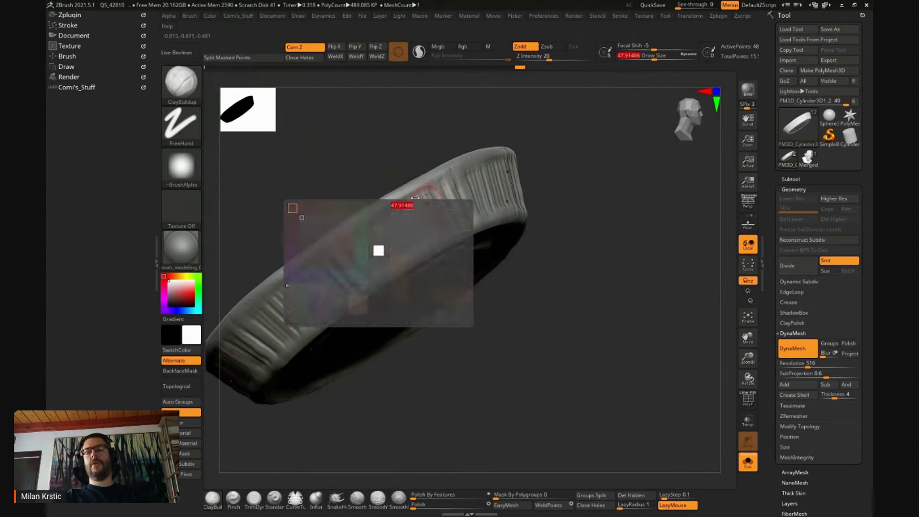
- Review more camera views at brush size about 34, then restore the striped-alpha Standard brush with Dots stroke
key(Right)
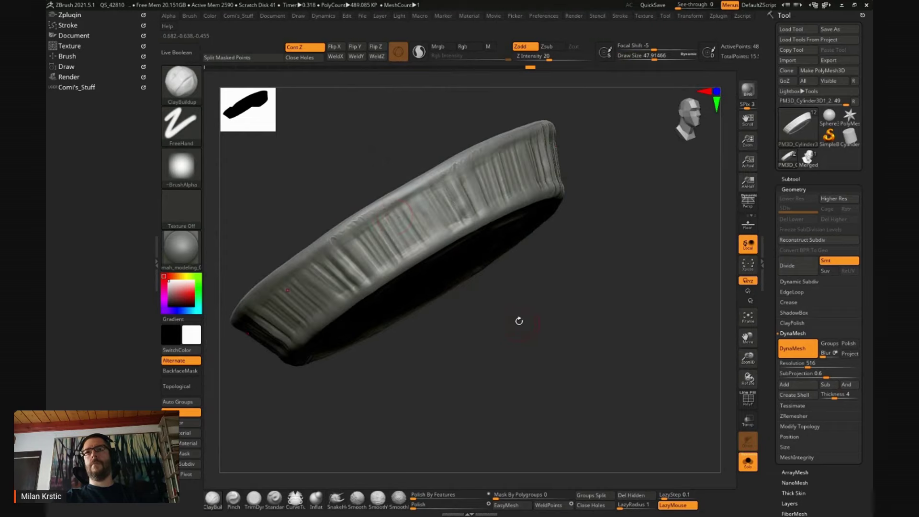
key(space)
drag(407, 218, 377, 215)
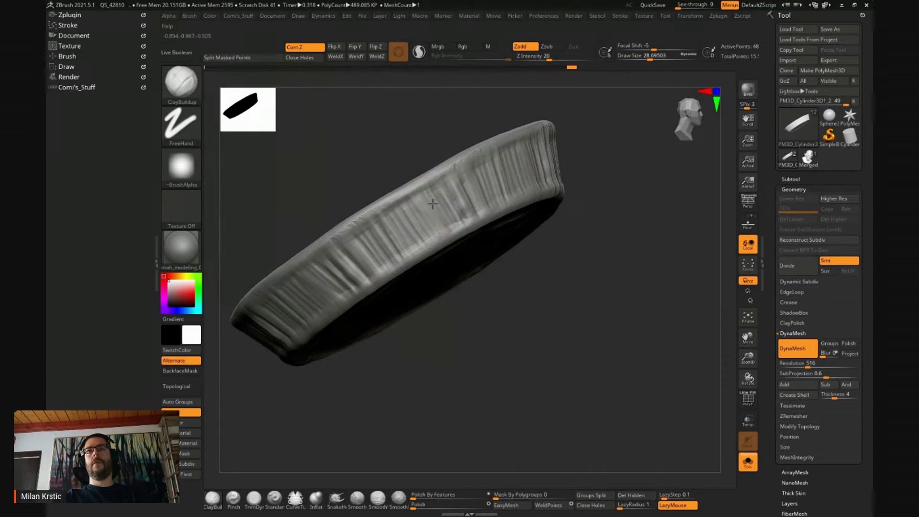
key(Right)
mouse_move(511, 350)
mouse_down()
mouse_move(453, 378)
mouse_move(469, 338)
mouse_move(464, 369)
mouse_move(488, 333)
mouse_move(505, 327)
mouse_move(491, 333)
mouse_move(430, 286)
mouse_up()
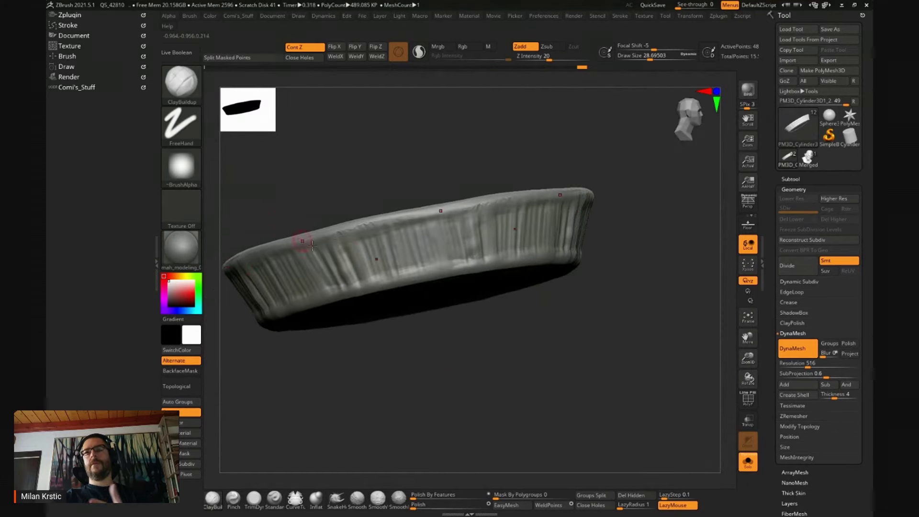
click(274, 498)
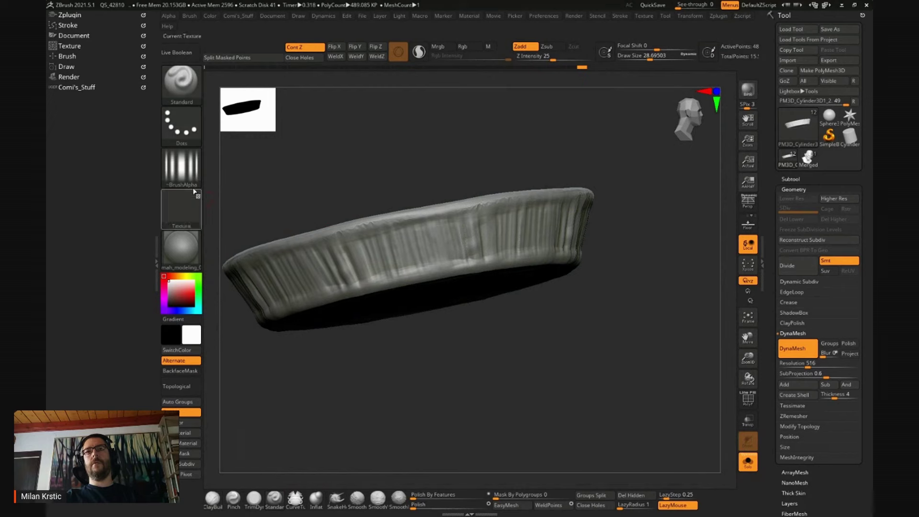
- Try the scattered-dots Alpha 07 at brush size about 227, then undo the dotted bumps
click(200, 170)
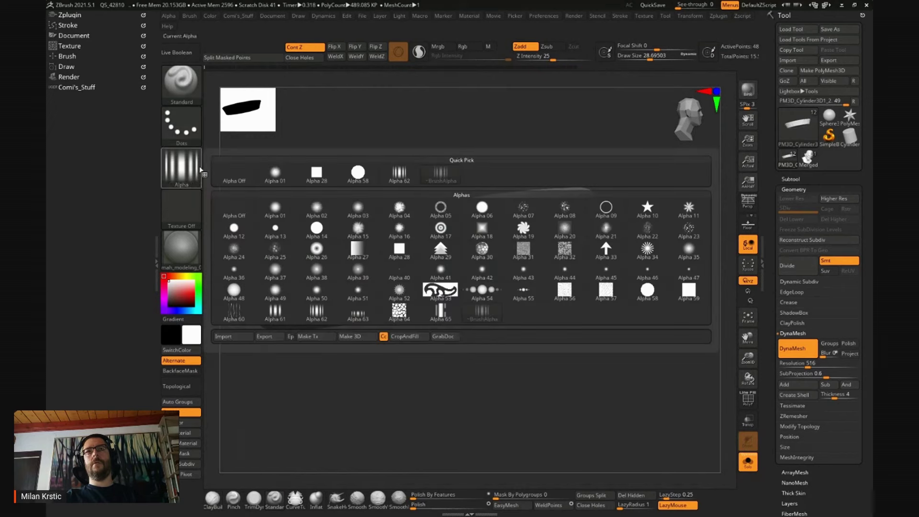
click(523, 208)
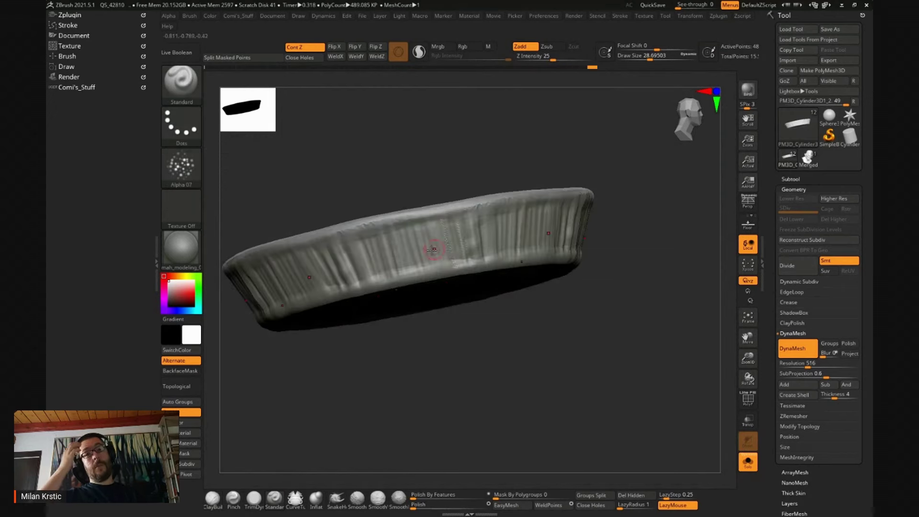
key(ctrl)
key(space)
mouse_move(412, 244)
mouse_down()
mouse_move(431, 235)
mouse_move(424, 236)
mouse_move(430, 264)
mouse_up()
key(ctrl+z)
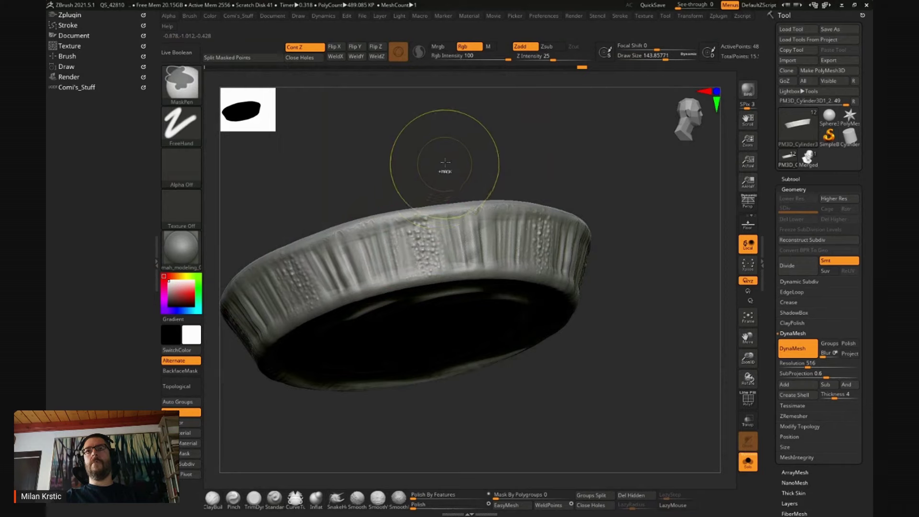
- Lower Z Intensity to 20, enlarge the brush to about 219, and view the ring's top
drag(583, 55, 538, 57)
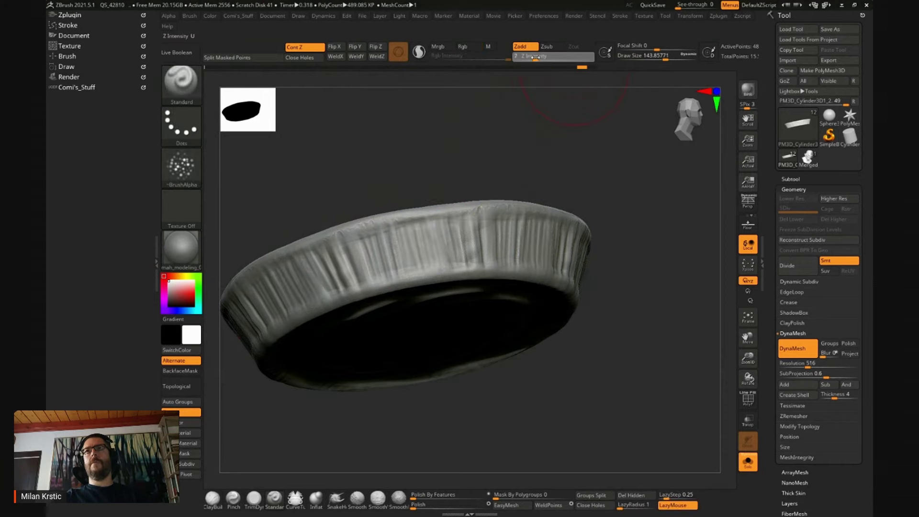
key(space)
drag(378, 244, 485, 233)
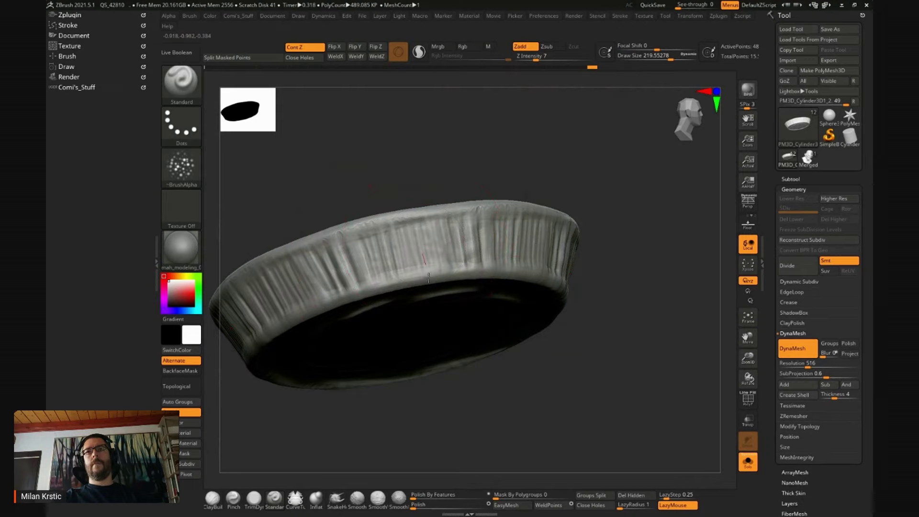
mouse_move(431, 159)
mouse_down()
mouse_move(441, 267)
mouse_move(484, 293)
mouse_up()
- Add ClayBuildup strokes at size about 185 across the ring's top face and upper rim
key(b)
key(c)
key(b)
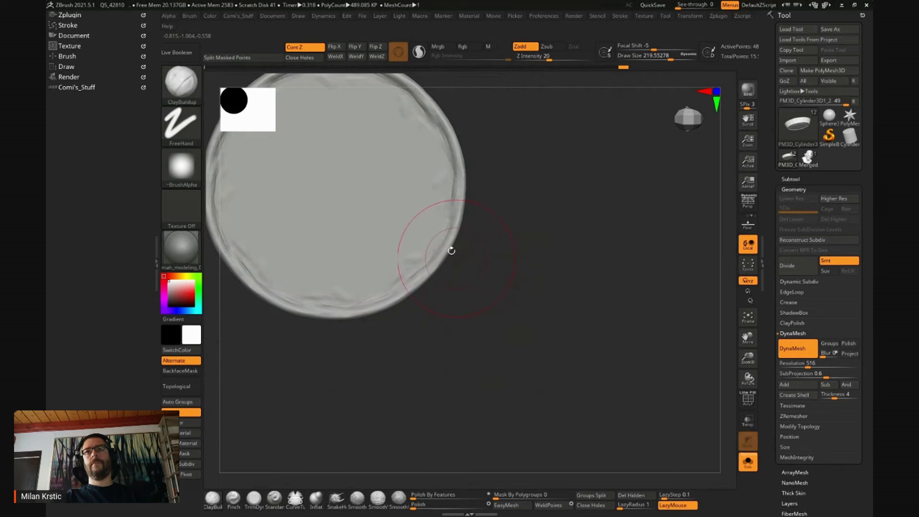
key(space)
mouse_move(389, 241)
mouse_down()
mouse_move(364, 272)
mouse_move(426, 189)
mouse_move(335, 216)
mouse_move(364, 158)
mouse_move(368, 187)
mouse_move(335, 225)
mouse_up()
mouse_move(296, 91)
mouse_down()
mouse_move(431, 164)
mouse_move(431, 153)
mouse_move(436, 177)
mouse_up()
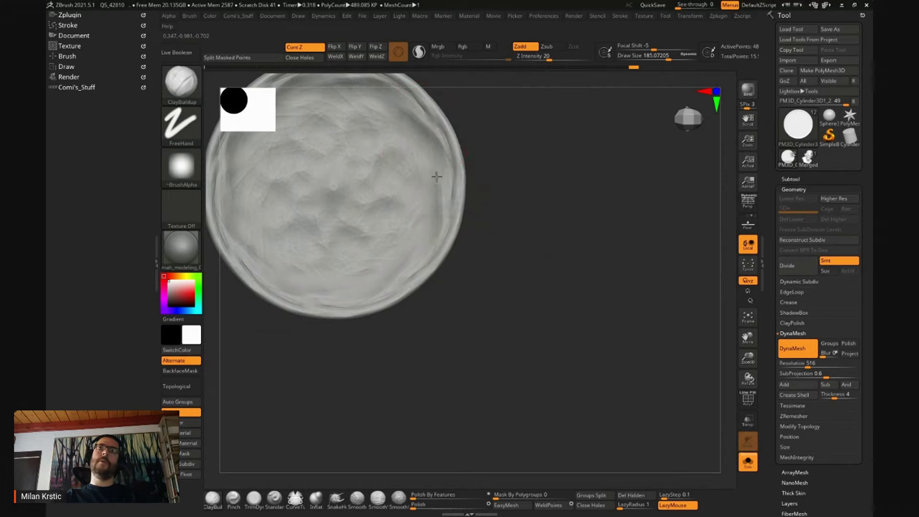
drag(268, 78, 450, 144)
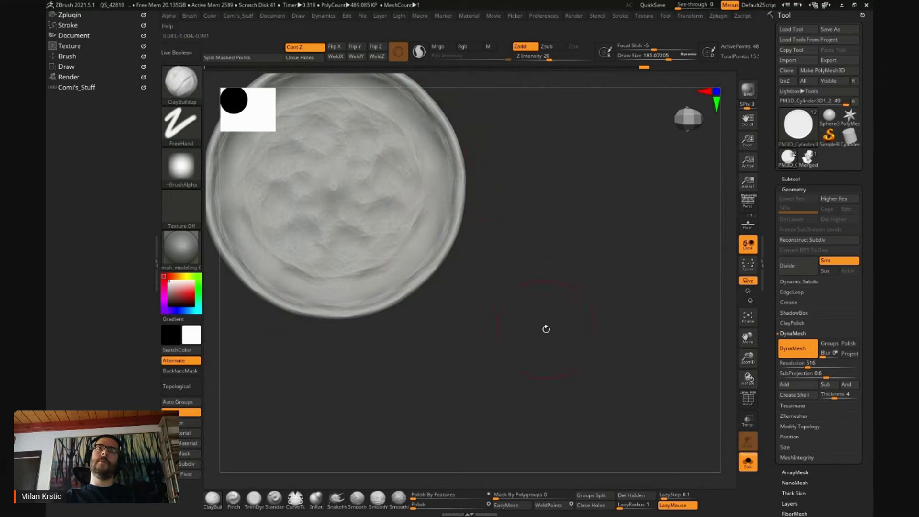
- Lower the DynaMesh detail level from 6 to 5, dropping the ring to about 120.6 KP
shift+drag(523, 307, 544, 212)
alt+drag(633, 330, 641, 302)
key(space)
click(647, 296)
mouse_move(495, 380)
alt+mouse_down()
mouse_move(484, 345)
mouse_move(512, 375)
mouse_move(508, 380)
mouse_move(491, 346)
mouse_move(506, 378)
mouse_move(510, 221)
mouse_move(515, 308)
mouse_move(493, 378)
mouse_move(547, 354)
mouse_move(562, 322)
mouse_move(554, 353)
mouse_move(582, 345)
mouse_move(587, 307)
alt+mouse_up()
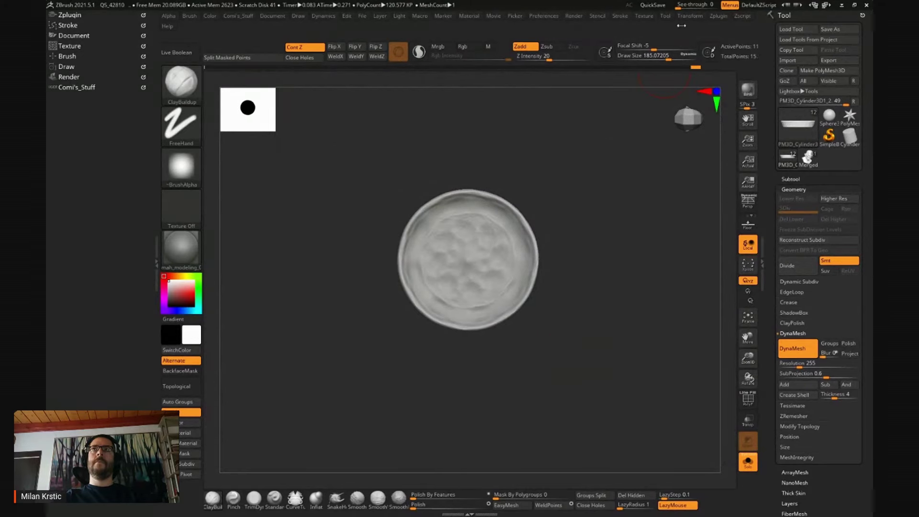
- Turn off radial symmetry and keep mirror symmetry across X only, with Y disabled
click(689, 17)
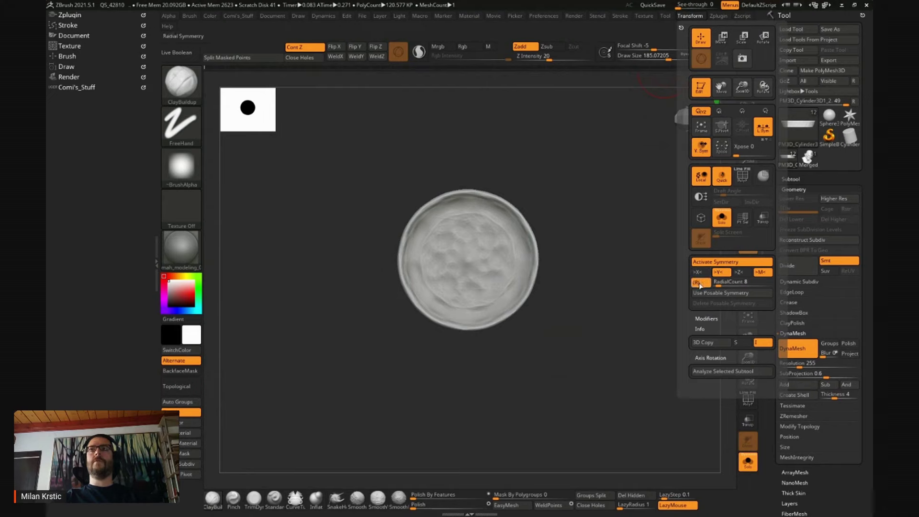
click(699, 285)
click(699, 272)
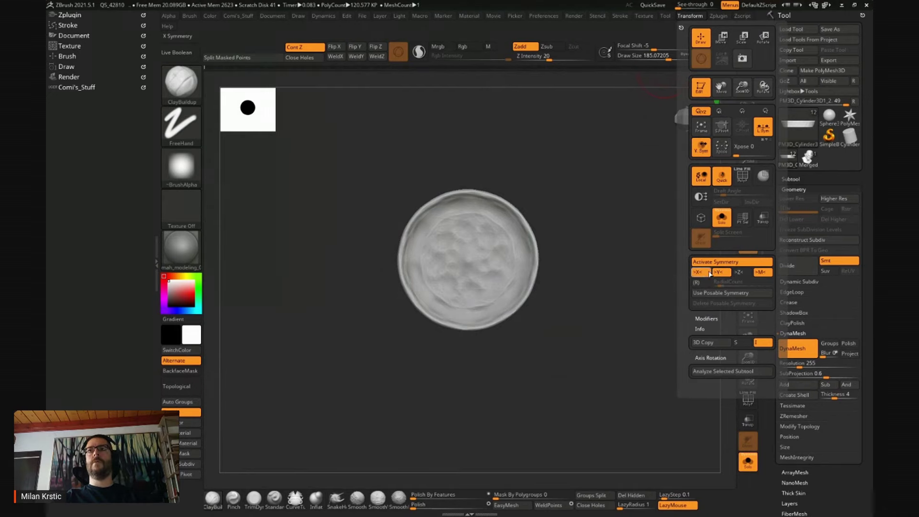
click(718, 272)
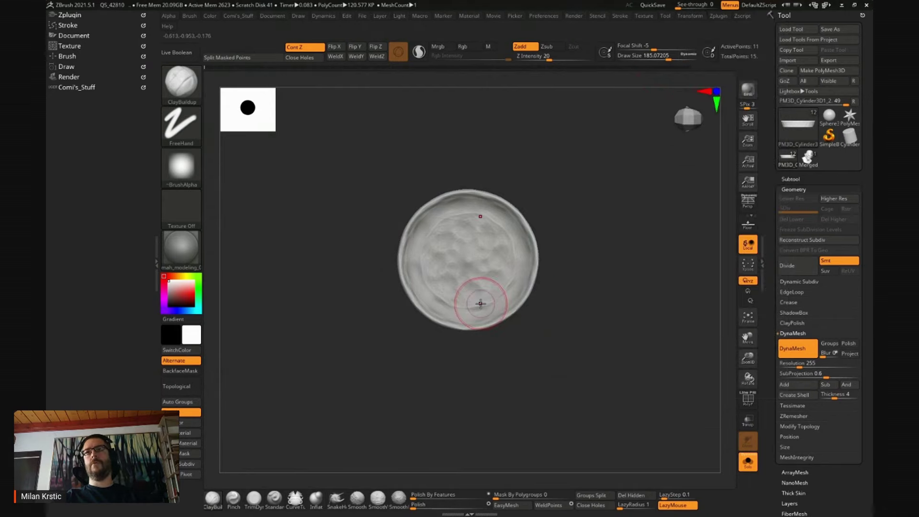
mouse_move(552, 276)
mouse_down()
mouse_move(623, 266)
mouse_move(637, 215)
mouse_move(650, 286)
mouse_move(509, 246)
mouse_up()
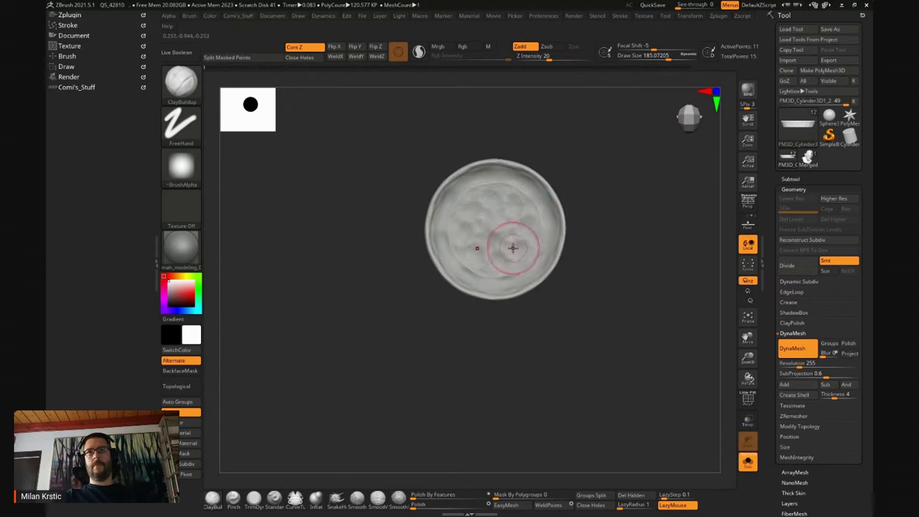
mouse_move(588, 239)
mouse_down()
mouse_move(628, 188)
mouse_move(625, 160)
mouse_move(630, 267)
mouse_up()
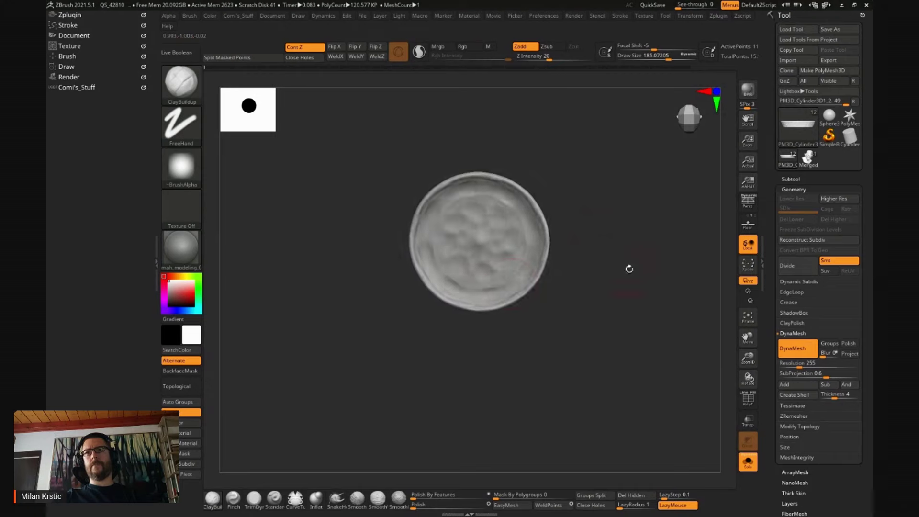
- Enlarge the brush to about 363 and select the SnakeHook brush
key(space)
mouse_move(474, 300)
mouse_down()
mouse_move(489, 300)
mouse_move(481, 310)
mouse_up()
key(space)
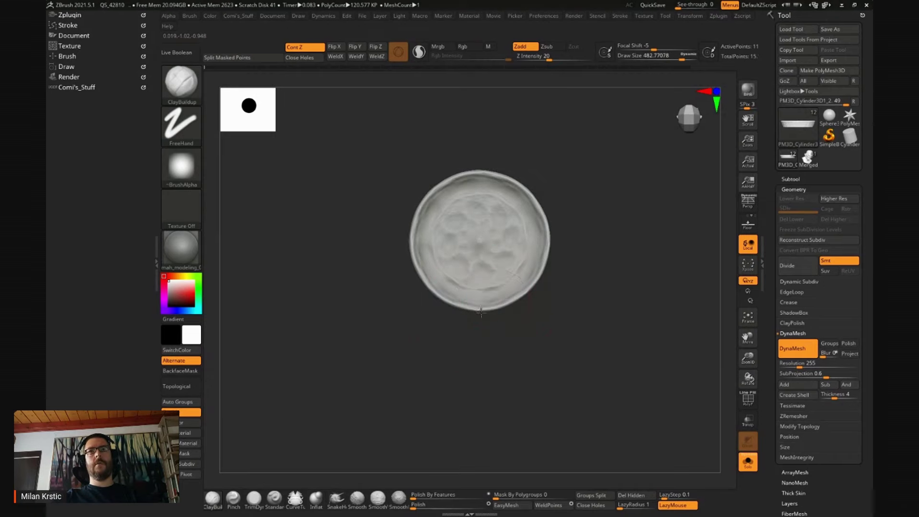
key(b)
key(s)
key(h)
key(space)
- Pull one side of the ring's rim outward into a point with SnakeHook at size about 342
drag(478, 313, 477, 314)
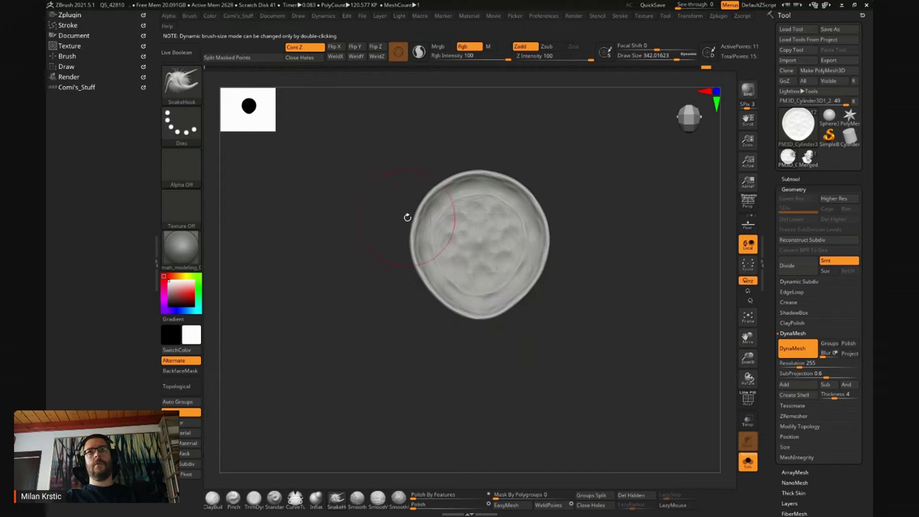
drag(407, 217, 431, 191)
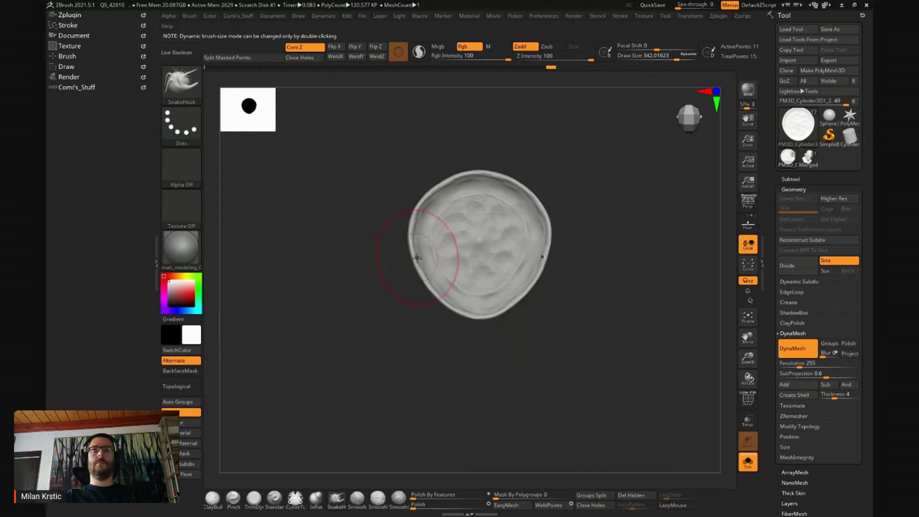
click(430, 293)
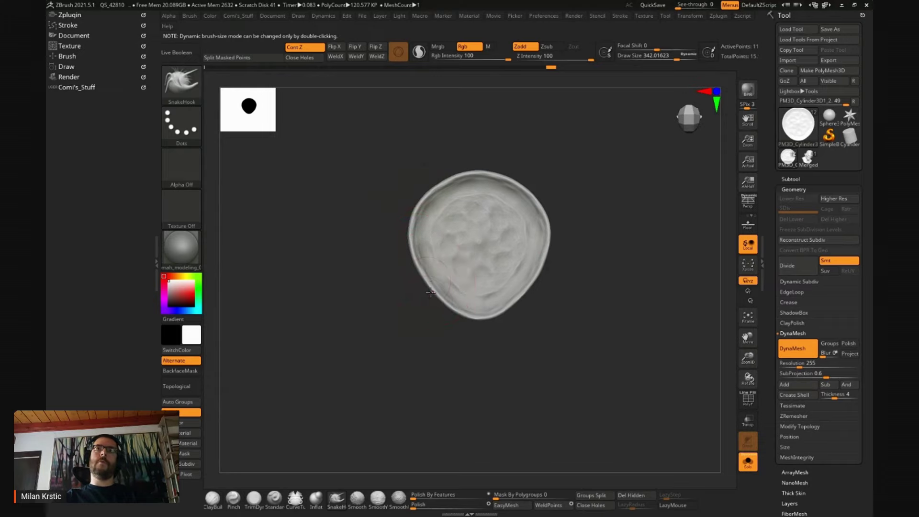
drag(428, 280, 412, 269)
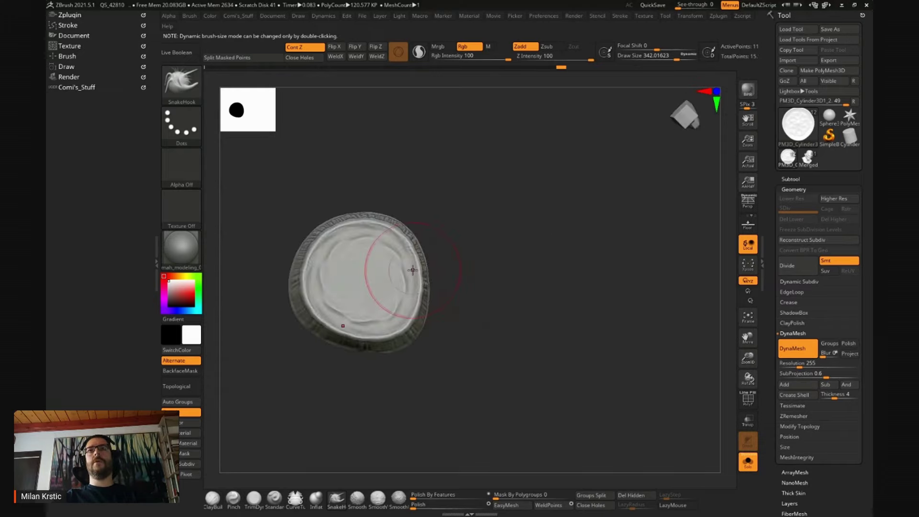
- Shrink the brush to about 235, show the full horned bust again, and switch to Transpose move
key(space)
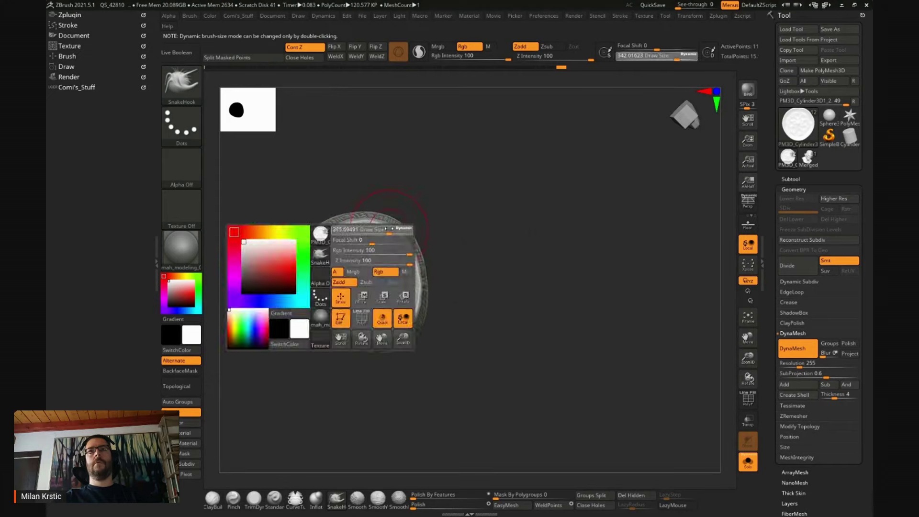
drag(417, 265, 385, 212)
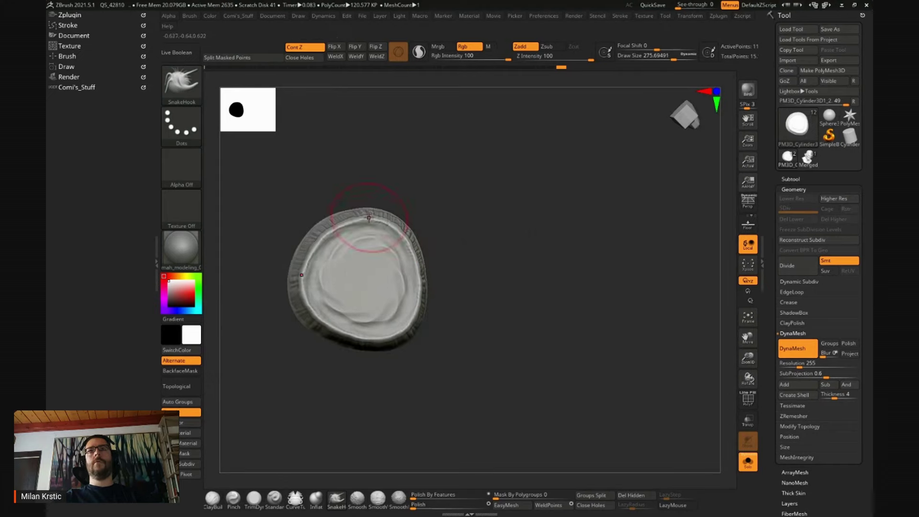
drag(419, 265, 464, 332)
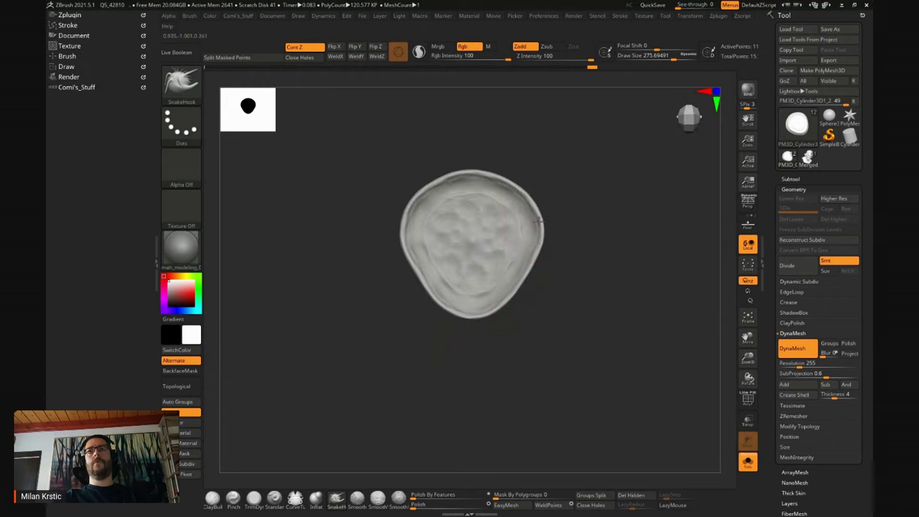
key(space)
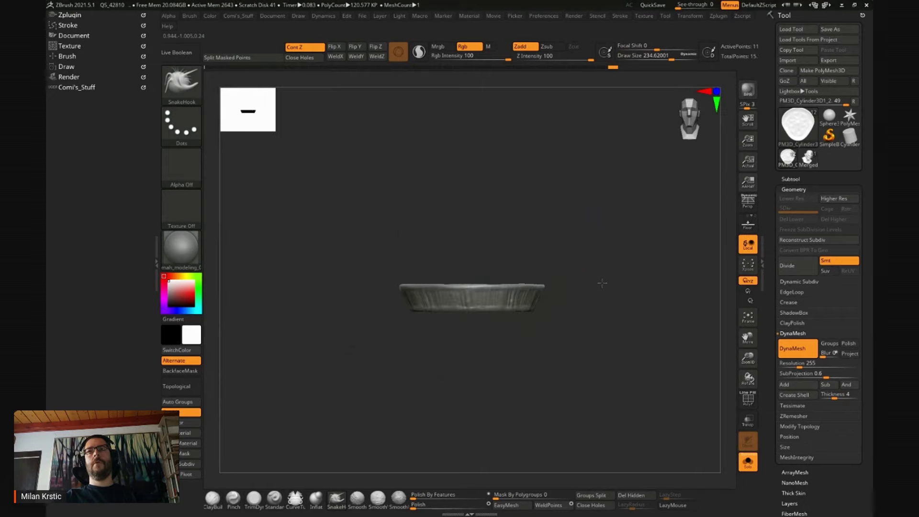
key(w)
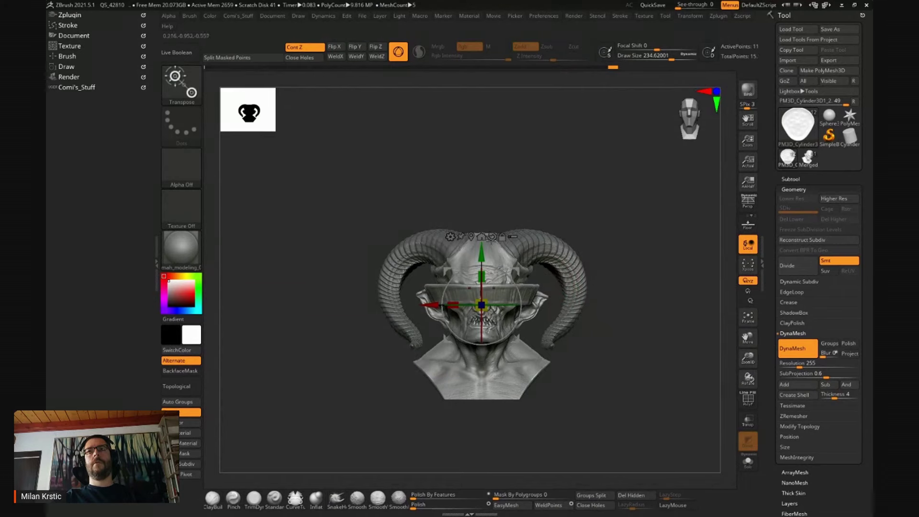
- Move the ring above the head, scale it down, and hide the horns subtool
drag(511, 294, 511, 179)
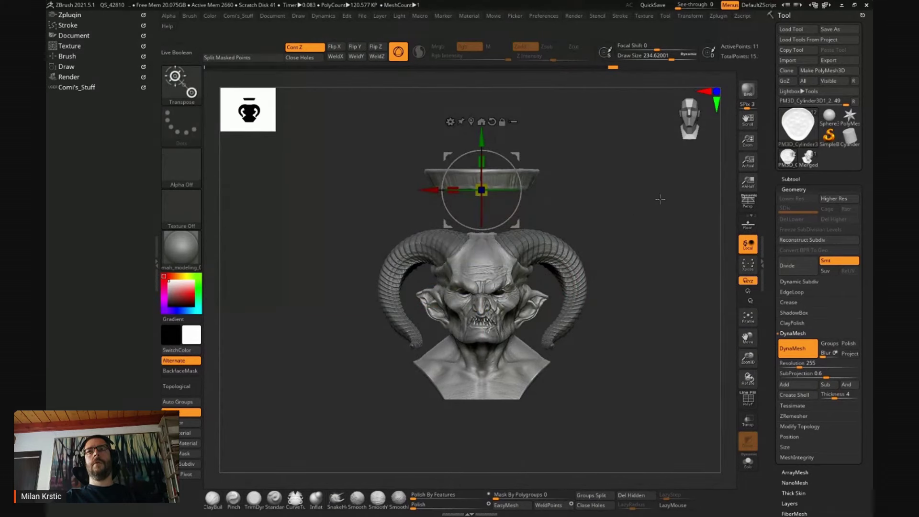
click(789, 179)
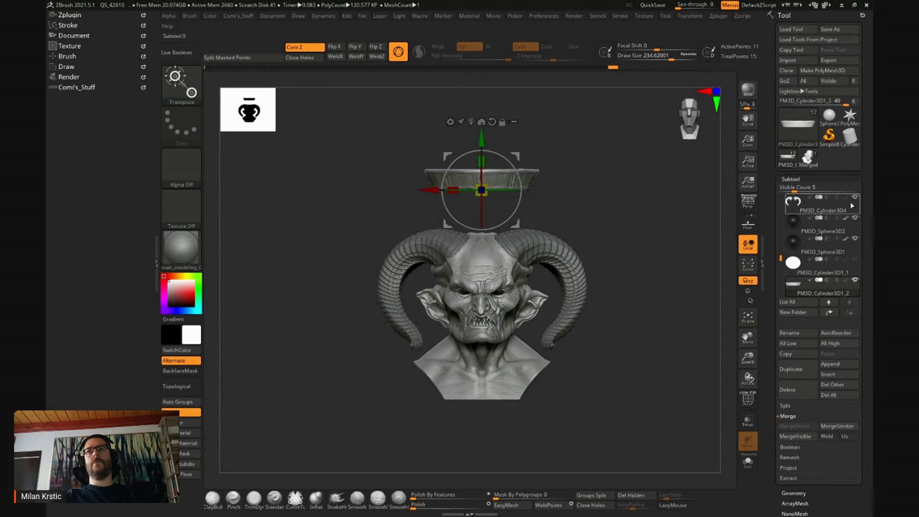
mouse_move(822, 203)
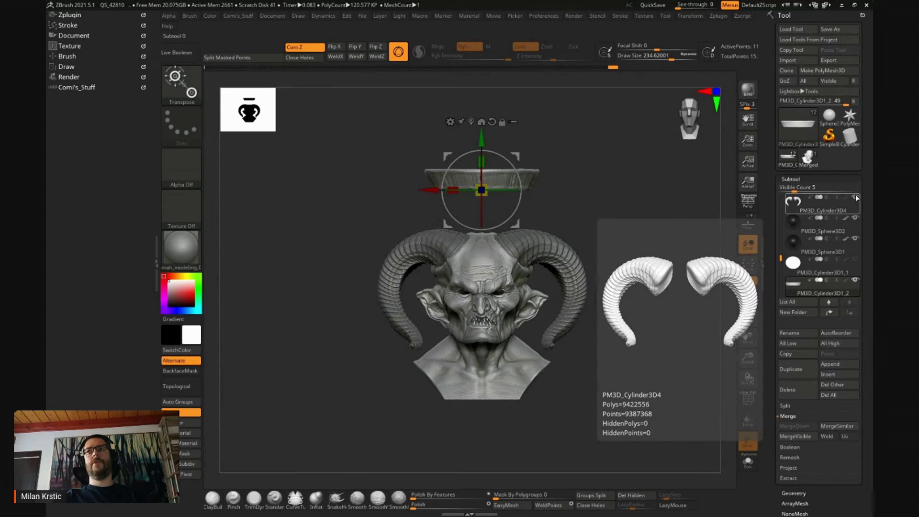
alt+drag(632, 248, 599, 267)
drag(455, 264, 455, 194)
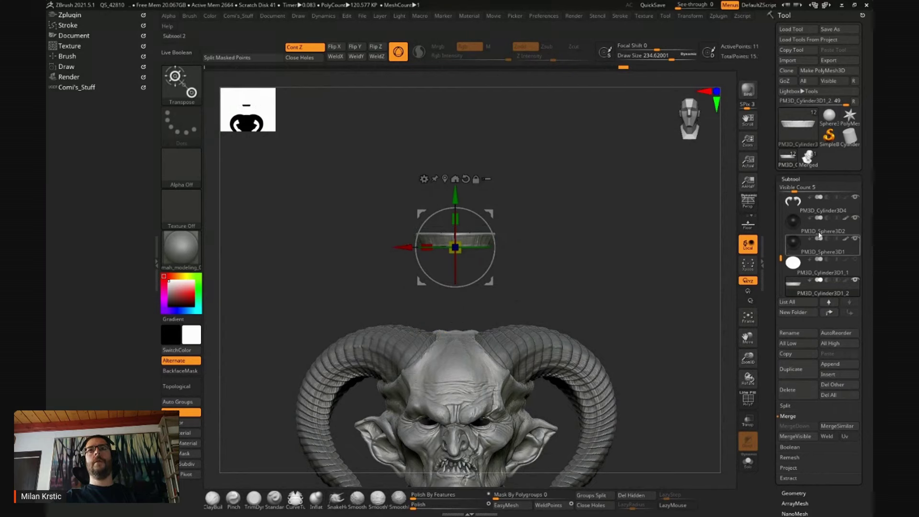
click(856, 199)
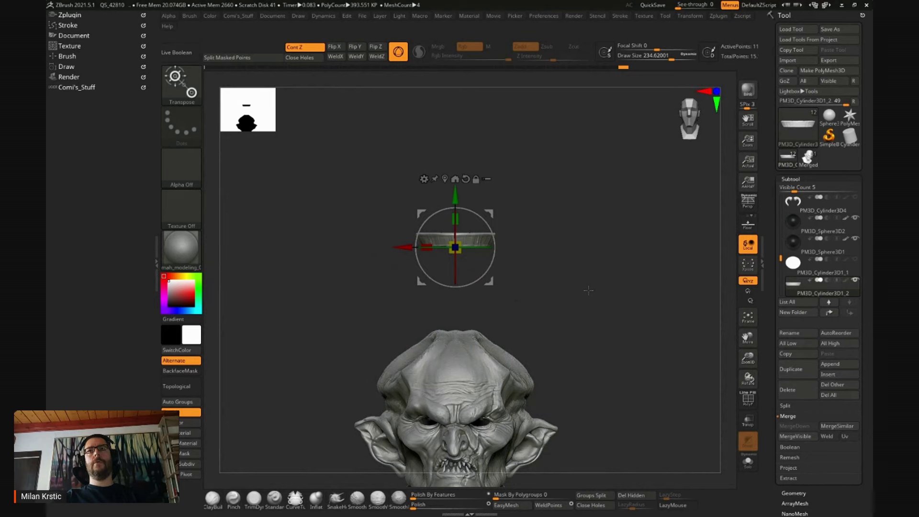
alt+drag(477, 193, 467, 187)
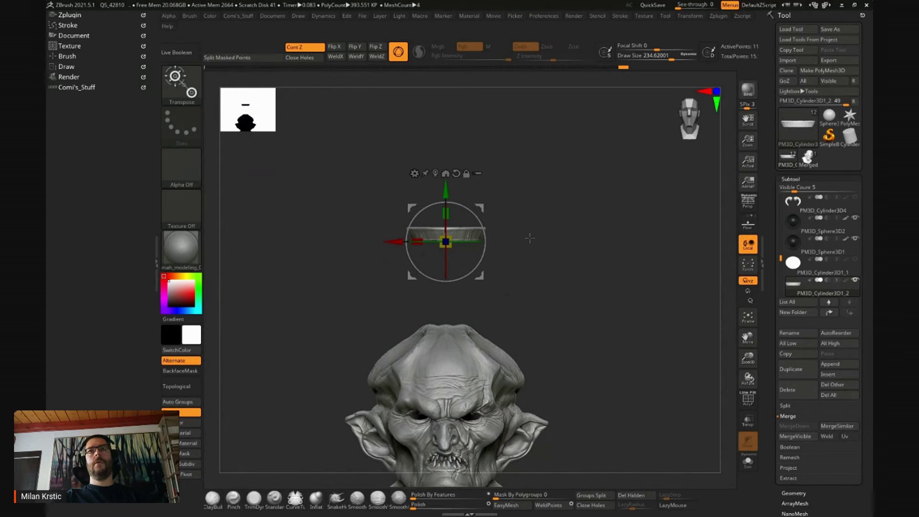
alt+drag(529, 238, 504, 256)
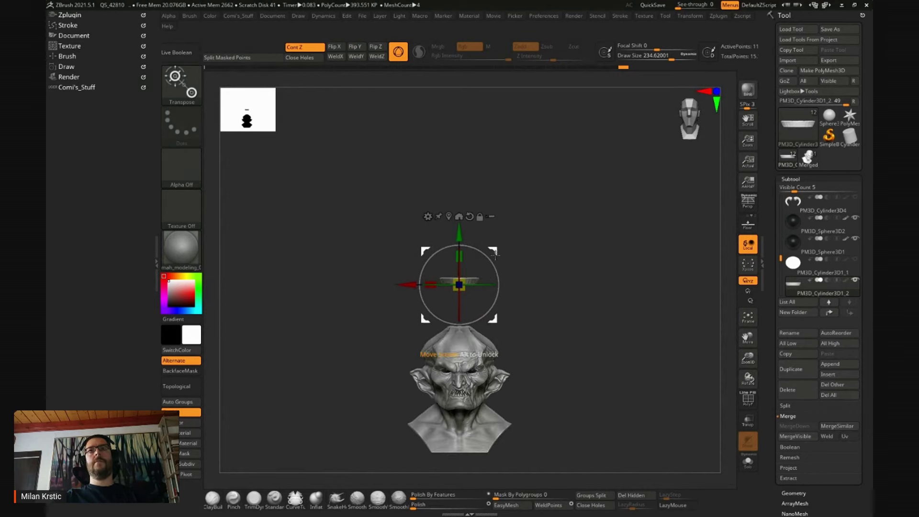
- Lower the ring closer to the head and switch to rectangle mesh selection
key(q)
key(w)
drag(459, 235, 460, 254)
key(q)
key(w)
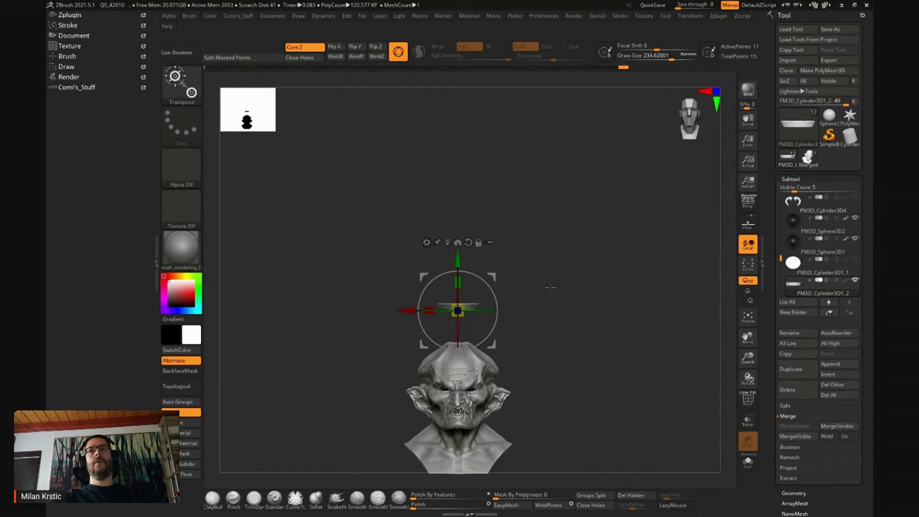
key(ctrl+shift)
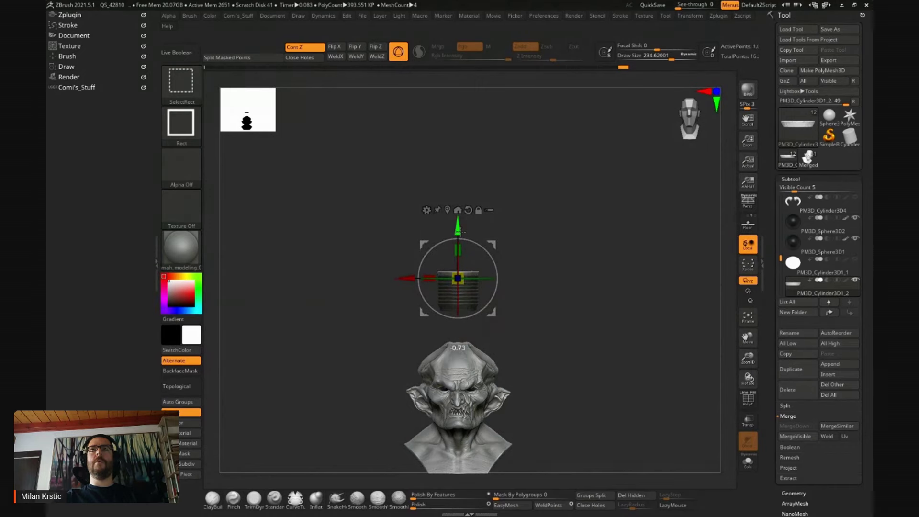
- Nudge the ribbed cylinder upward, briefly isolating the ring then showing the bust again
drag(461, 221, 461, 217)
mouse_move(523, 211)
mouse_down()
mouse_move(601, 352)
mouse_move(627, 345)
mouse_up()
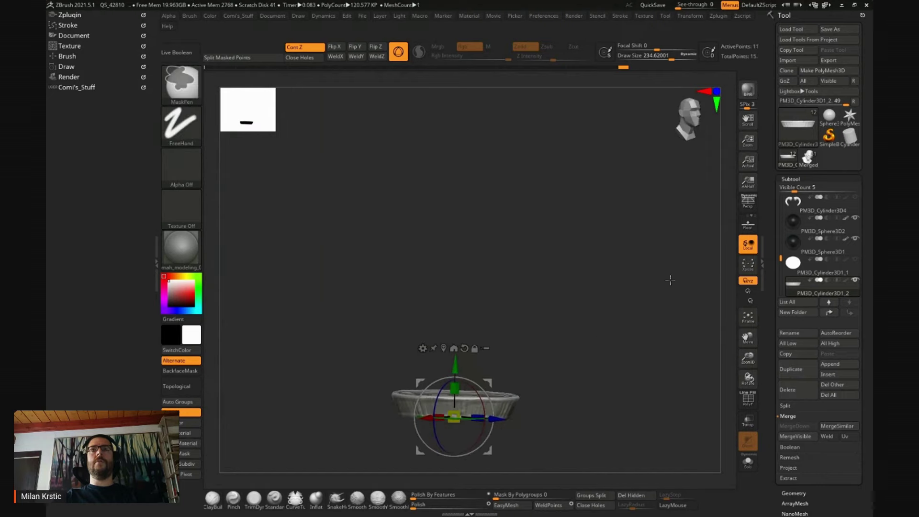
ctrl+shift+click(627, 345)
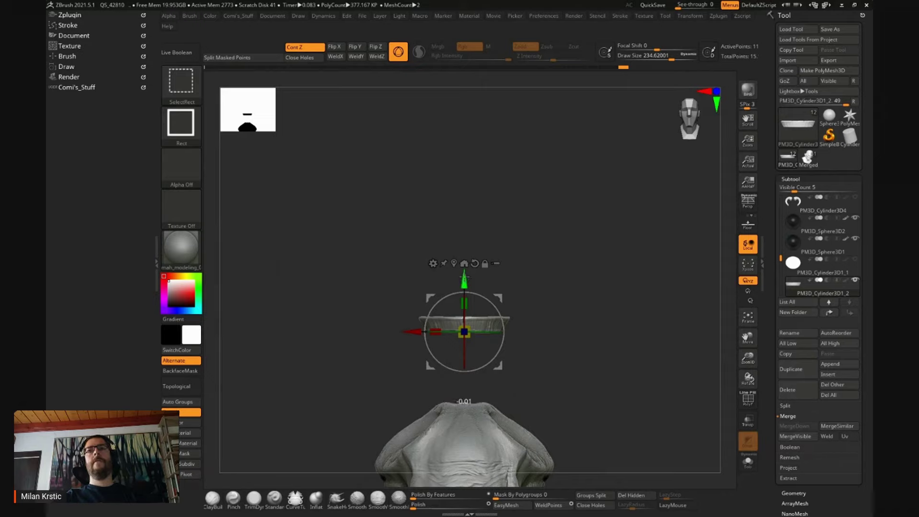
drag(465, 271, 467, 254)
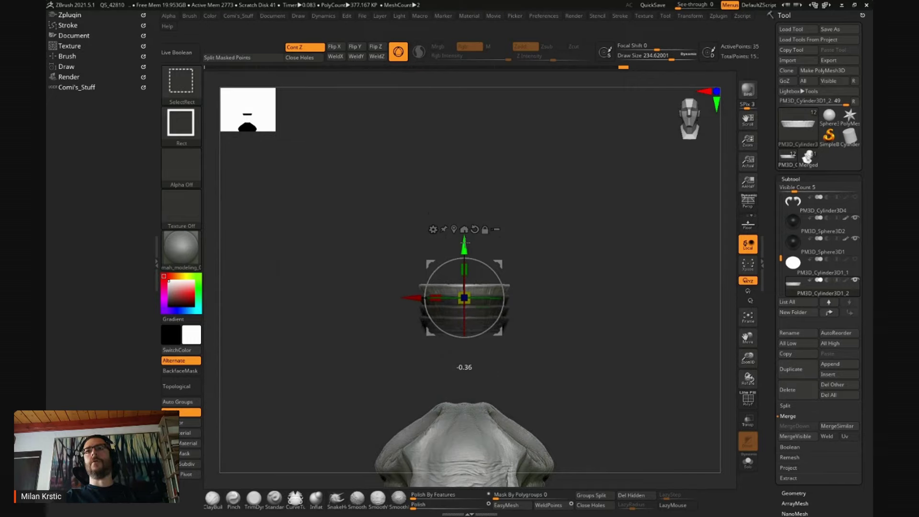
ctrl+shift+click(609, 331)
mouse_move(609, 331)
mouse_down()
mouse_move(584, 297)
mouse_move(581, 318)
mouse_up()
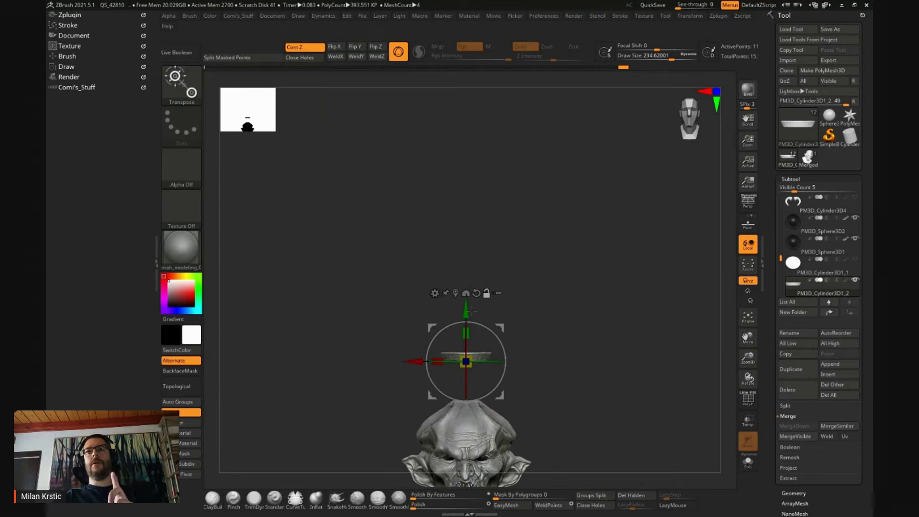
- Ctrl-drag the move gizmo upward to extrude new rings into a tall ribbed column
key(ctrl+shift)
drag(465, 311, 465, 306)
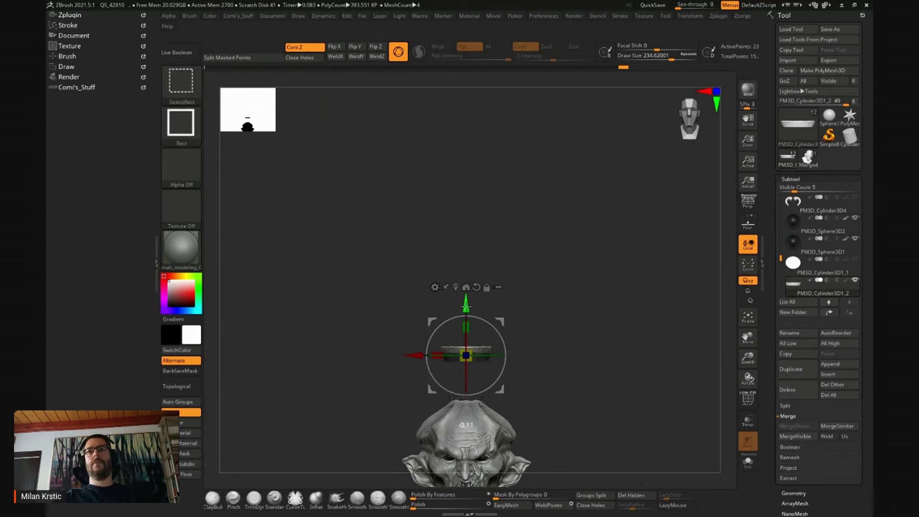
drag(465, 305, 471, 272)
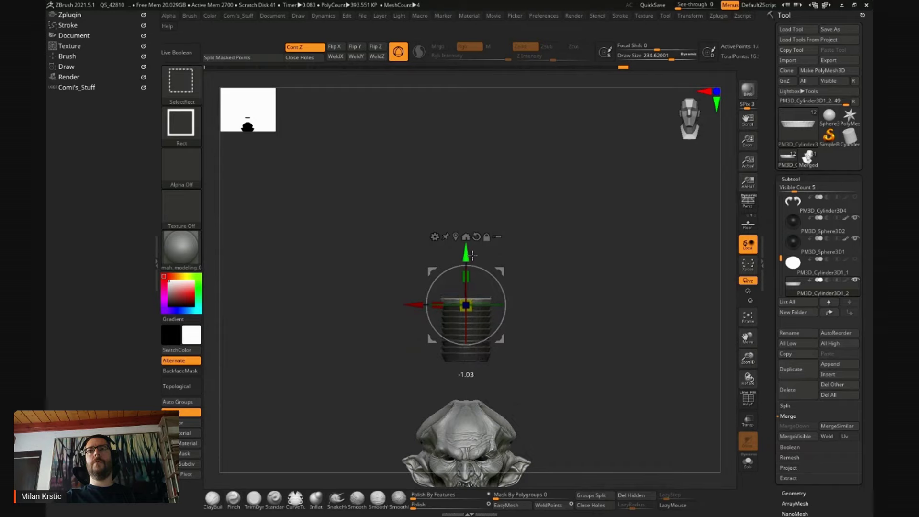
drag(472, 241, 458, 55)
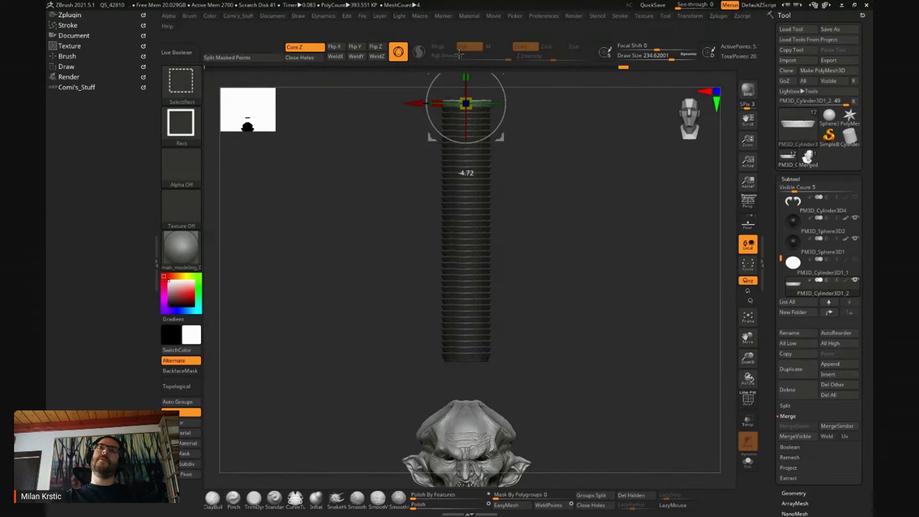
- Clear the mask from the column, return to ClayBuildup, and turn on perspective
mouse_move(574, 261)
mouse_down()
mouse_move(566, 281)
mouse_move(587, 244)
mouse_move(598, 305)
mouse_move(636, 260)
mouse_move(648, 301)
mouse_move(642, 327)
mouse_move(661, 297)
mouse_move(629, 310)
mouse_up()
ctrl+click(583, 272)
key(q)
click(748, 206)
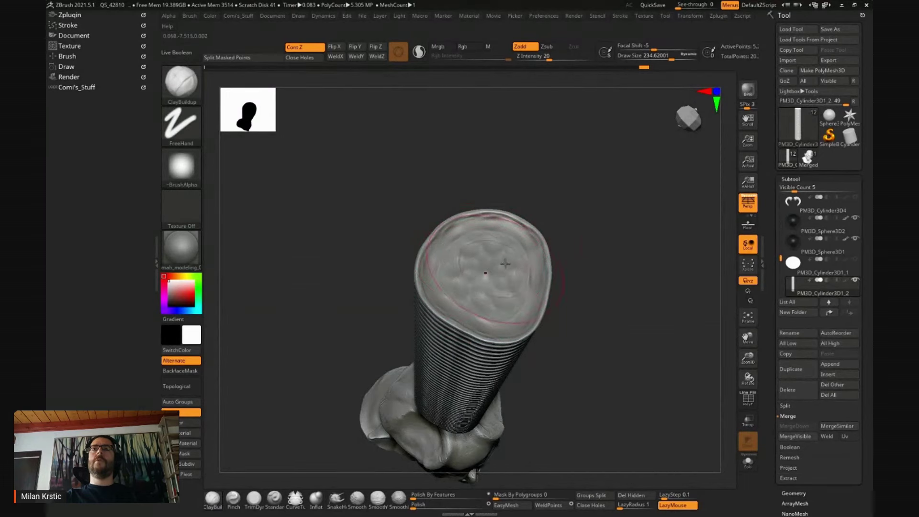
- Reposition the move gizmo onto the edge of the column's top cap
key(ctrl)
mouse_move(603, 233)
mouse_down()
mouse_move(605, 210)
mouse_move(606, 242)
mouse_move(605, 231)
mouse_up()
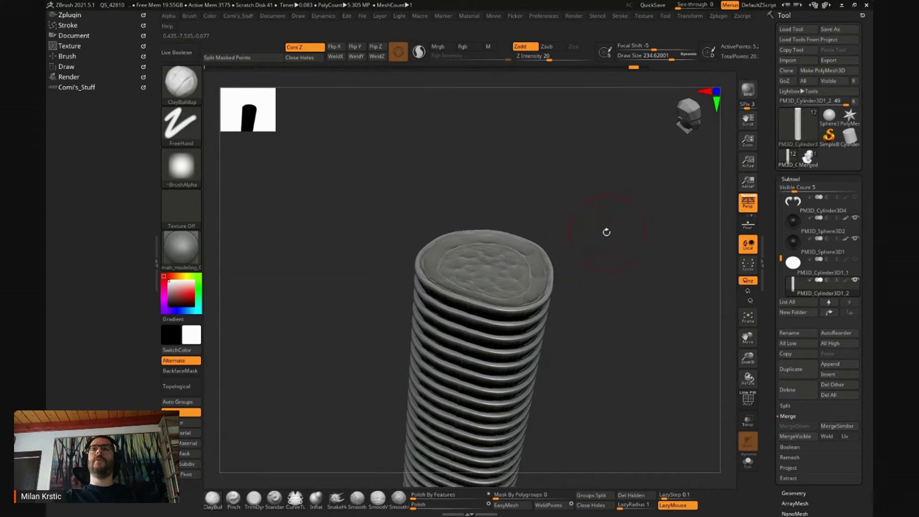
key(w)
click(538, 272)
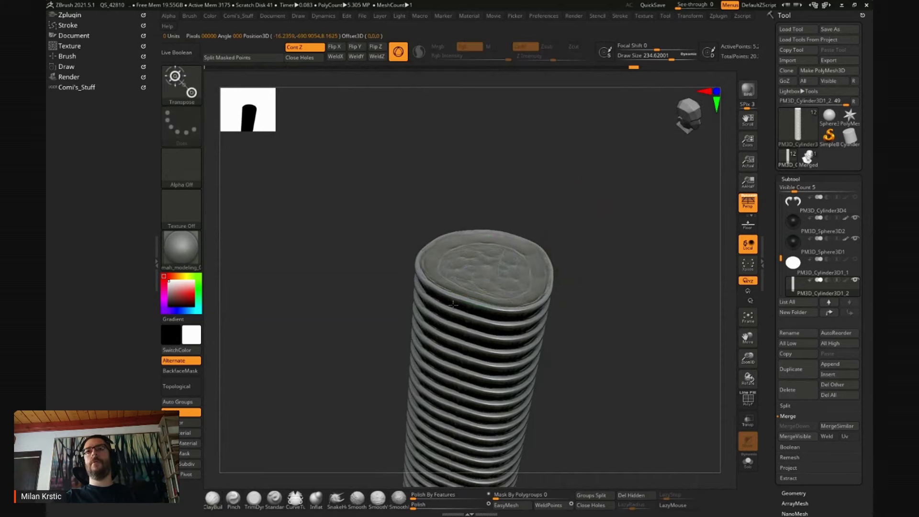
click(456, 266)
key(q)
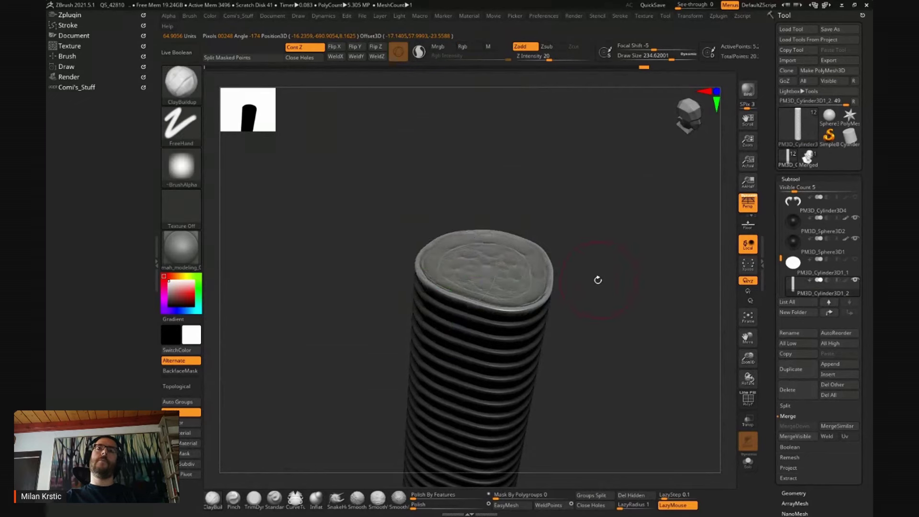
drag(599, 277, 574, 251)
- Select SnakeHook with a smaller brush size and orbit to a three-quarter view of the top
key(b)
key(s)
key(h)
key(space)
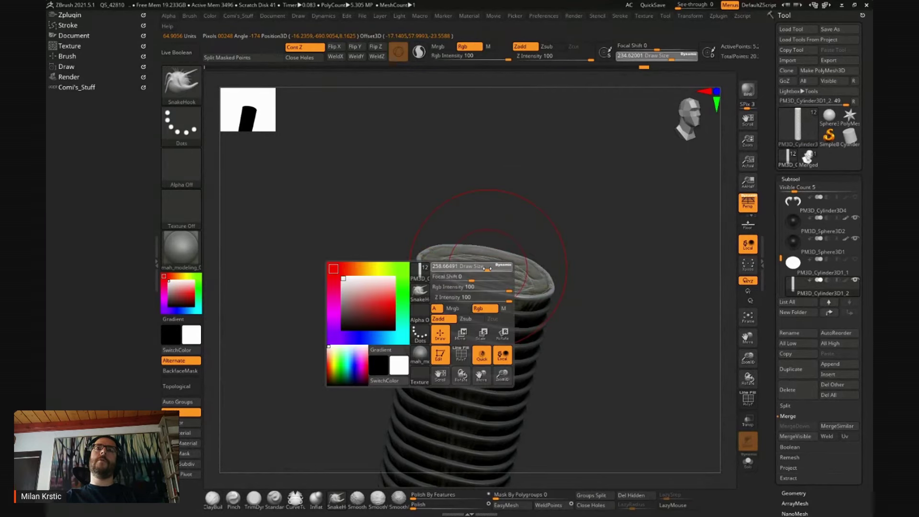
mouse_move(484, 268)
mouse_down()
mouse_move(512, 225)
mouse_move(531, 235)
mouse_move(497, 249)
mouse_up()
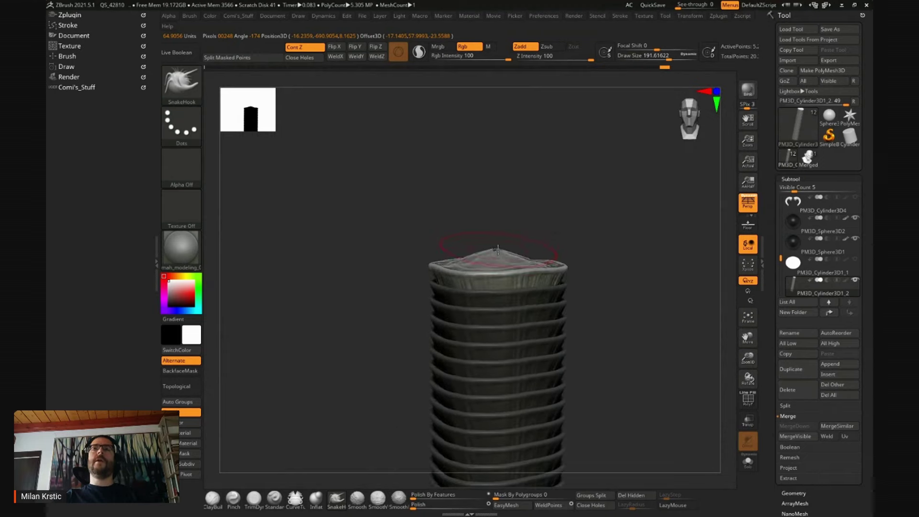
mouse_move(525, 215)
mouse_down()
mouse_move(528, 234)
mouse_move(510, 210)
mouse_up()
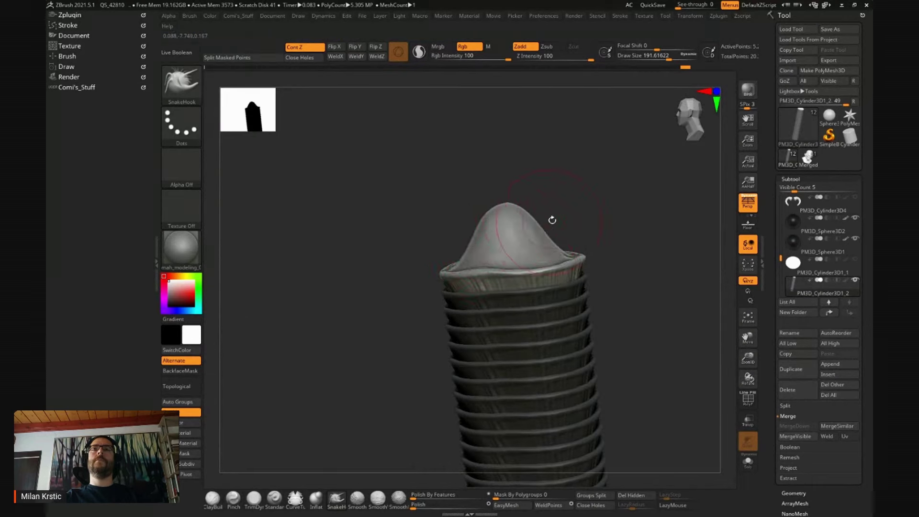
drag(552, 220, 544, 220)
- Pull the cap's centre up into a tall, rounded pointed tip, then turn off perspective
drag(514, 205, 516, 200)
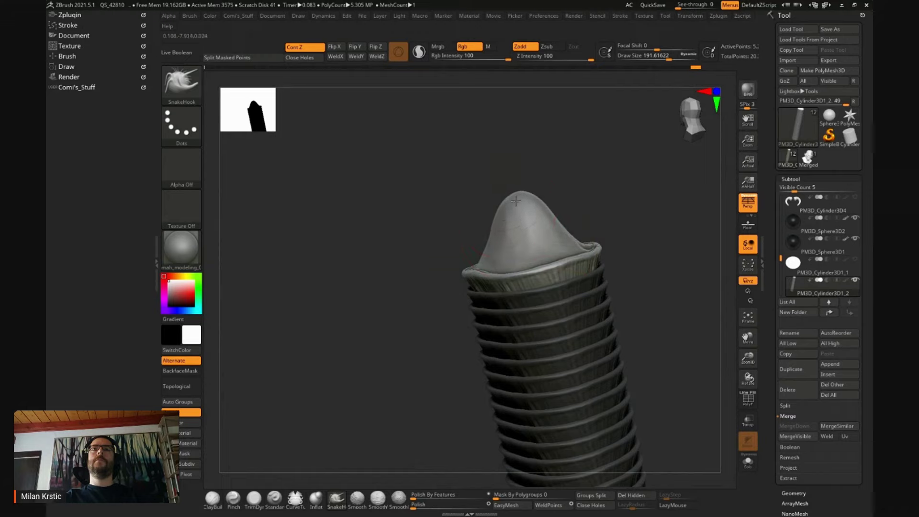
shift+right_drag(509, 211, 489, 212)
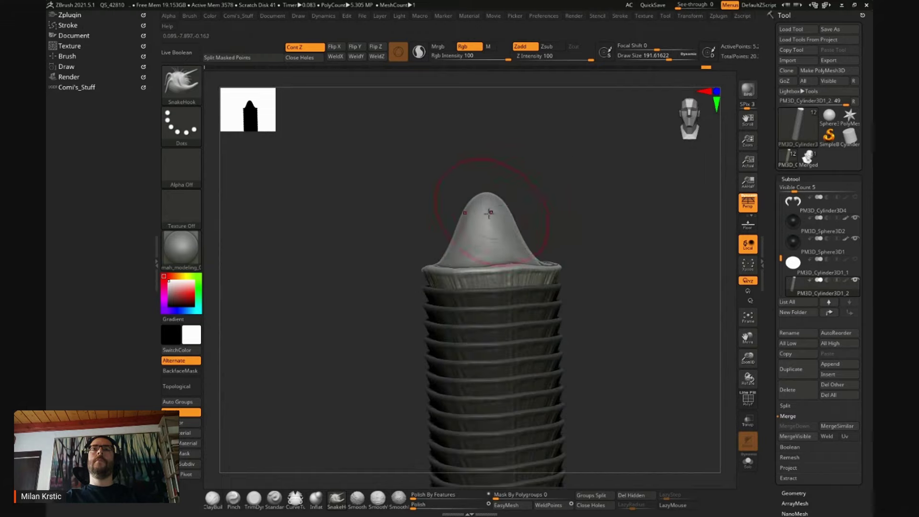
drag(489, 192, 488, 186)
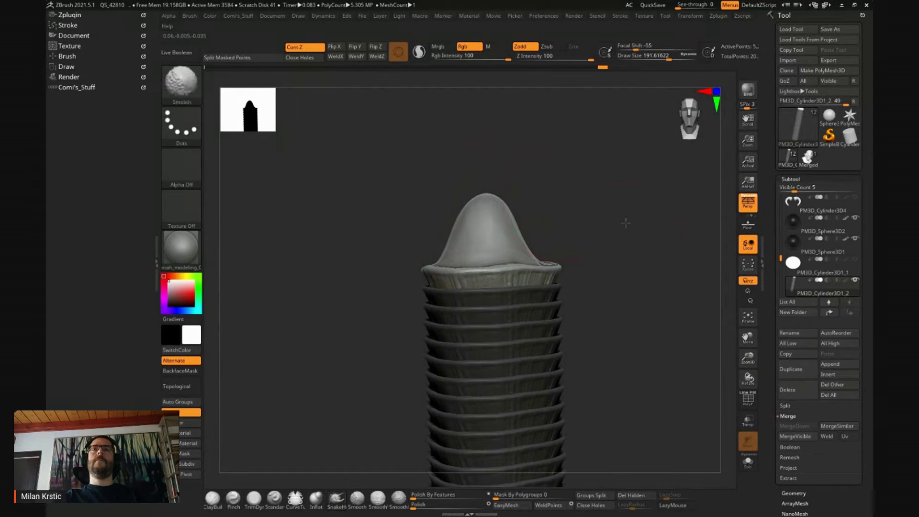
ctrl+right_drag(552, 199, 630, 275)
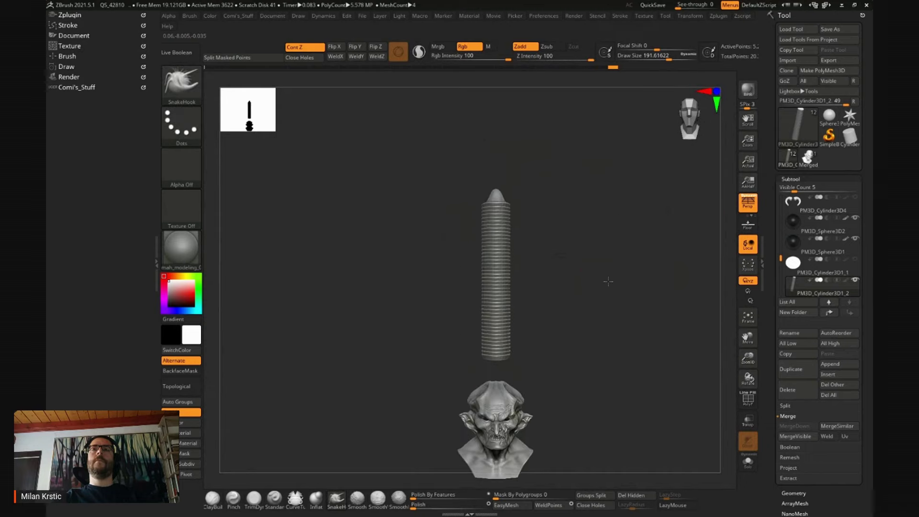
click(748, 202)
- Recentre the Transpose gizmo on the ribbed column and show its Transform Type deformer list
mouse_move(614, 300)
ctrl+right_down()
mouse_move(599, 273)
mouse_move(597, 294)
ctrl+right_up()
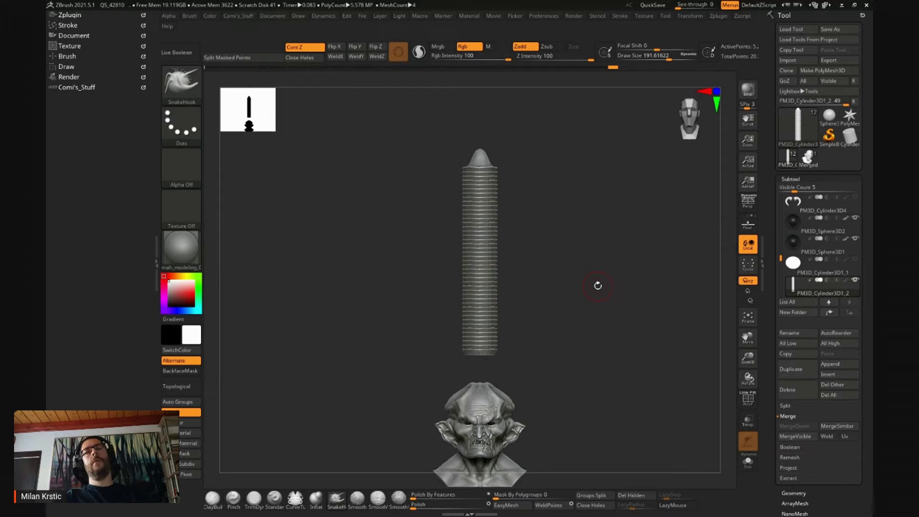
key(w)
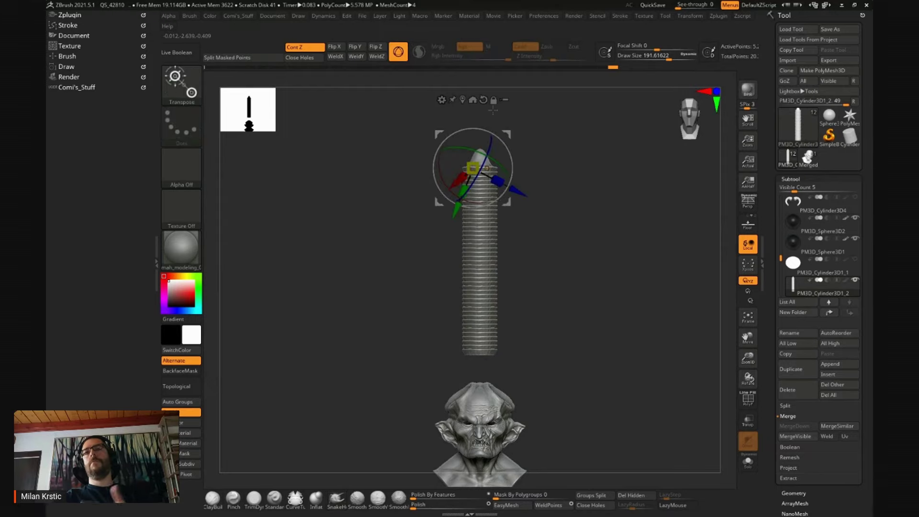
alt+click(469, 253)
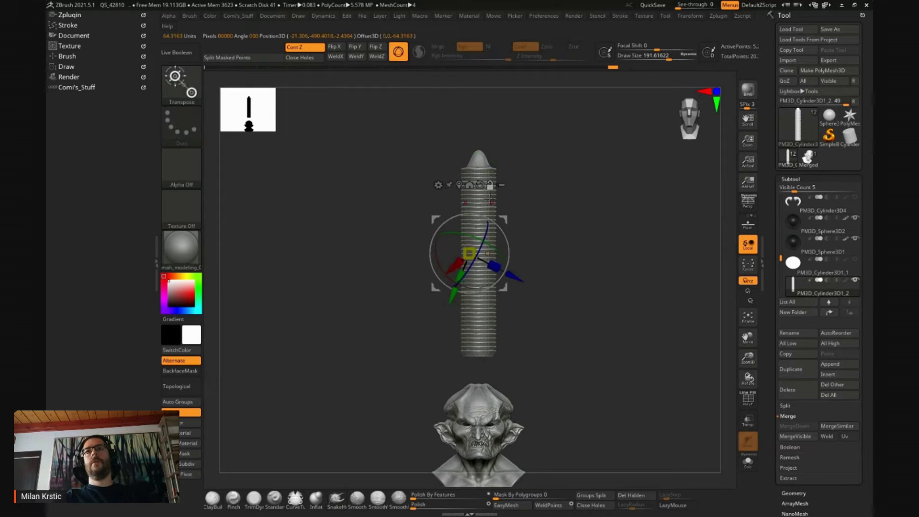
click(479, 185)
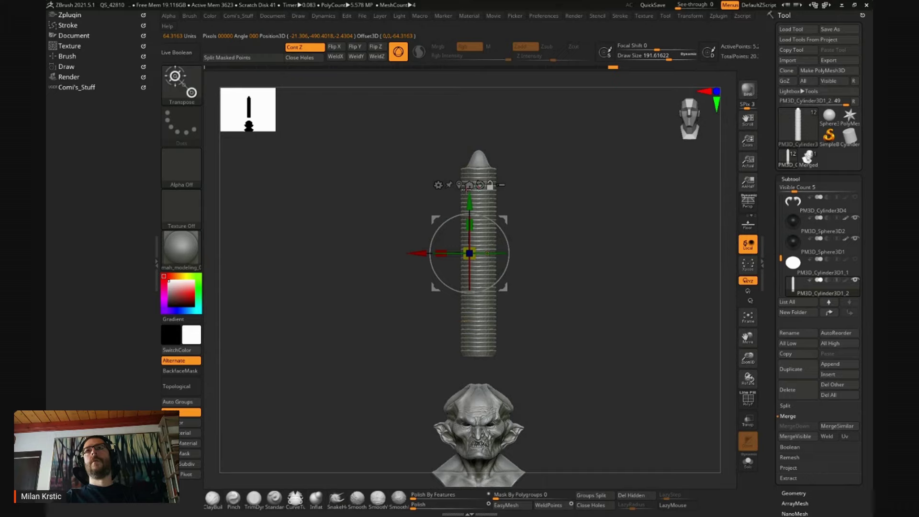
click(480, 185)
ctrl+right_drag(549, 187, 493, 210)
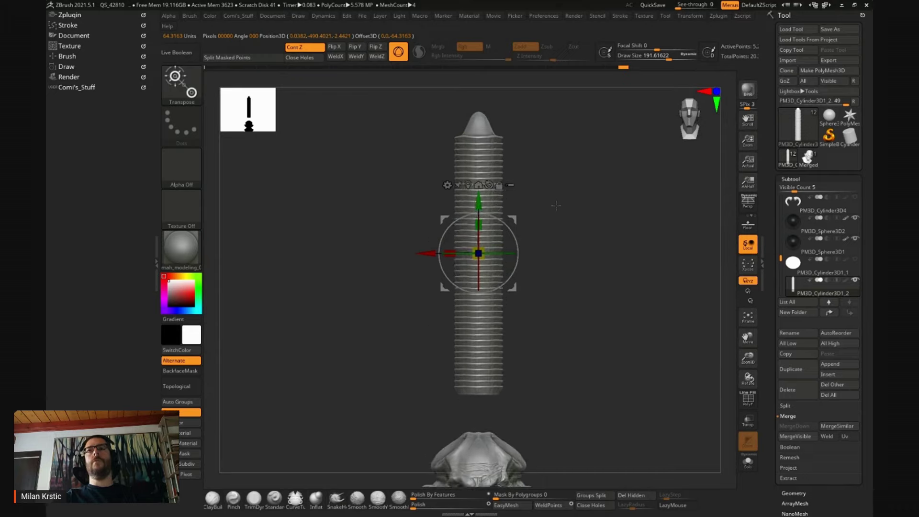
click(449, 205)
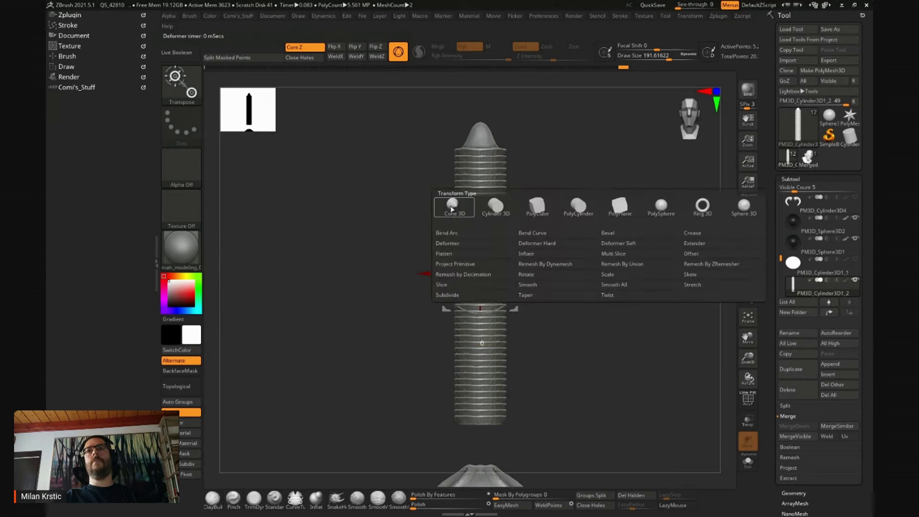
- Apply a Taper deformer, dragging the top handle so the column narrows into a cone
click(527, 296)
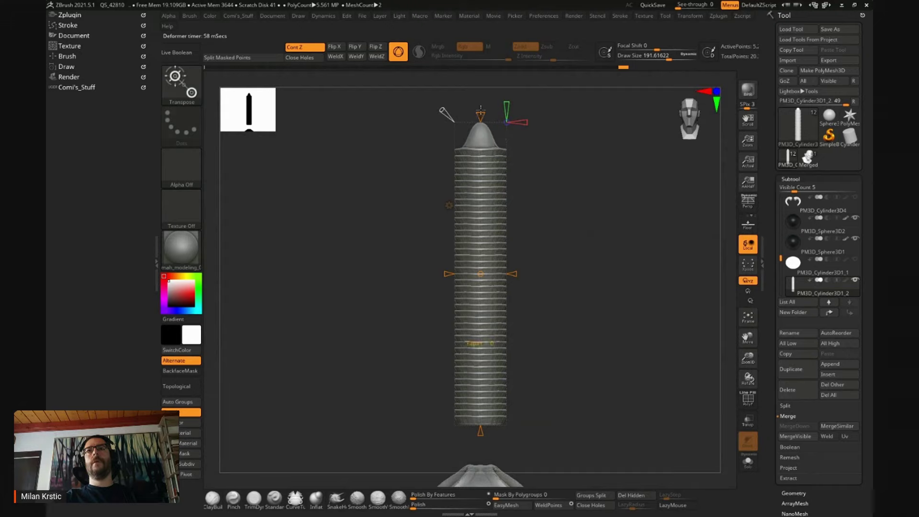
ctrl+right_drag(590, 186, 500, 140)
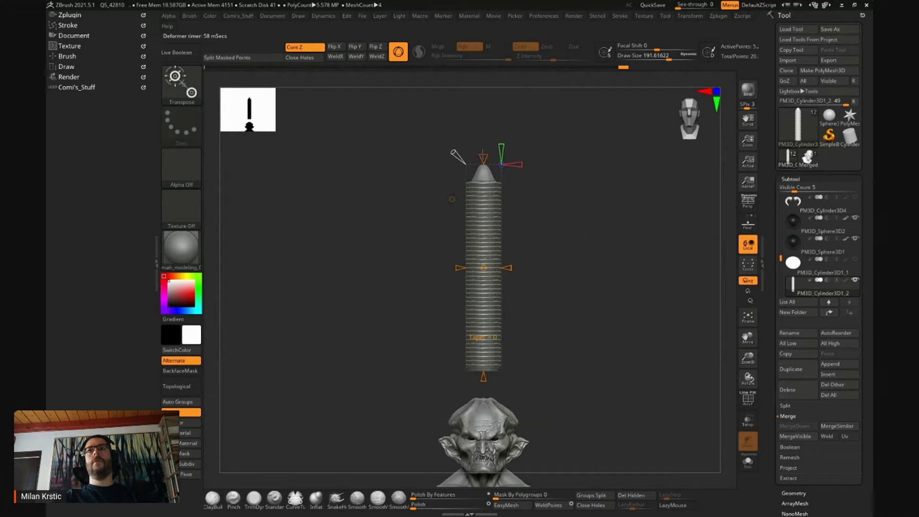
drag(482, 171, 483, 184)
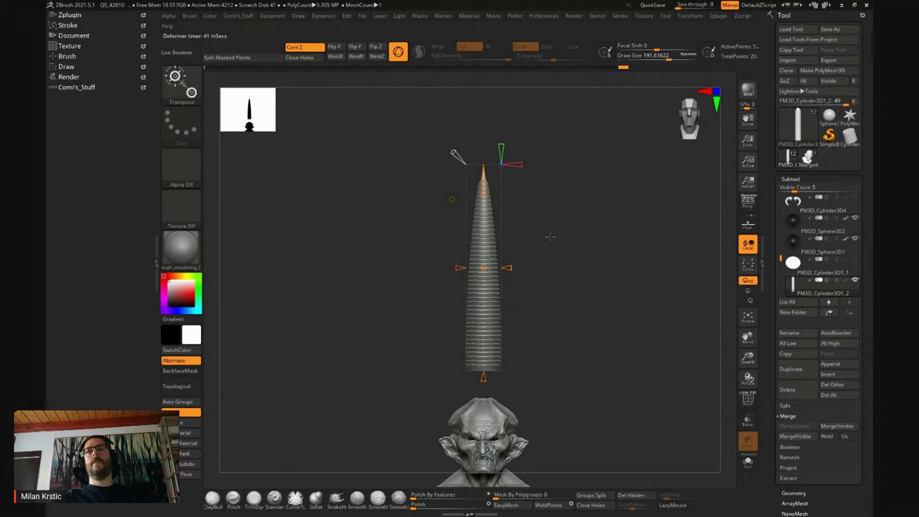
key(w)
mouse_move(570, 250)
mouse_down()
mouse_move(519, 257)
mouse_move(572, 247)
mouse_move(576, 259)
mouse_up()
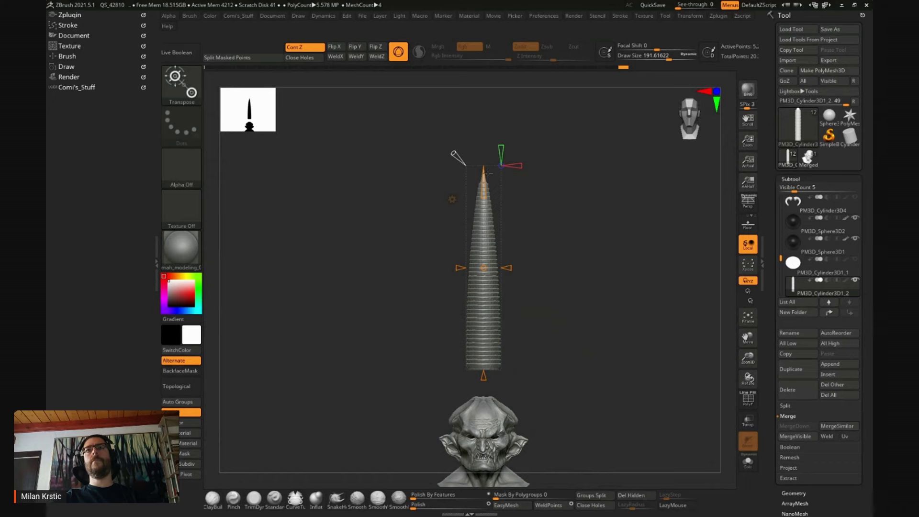
click(452, 198)
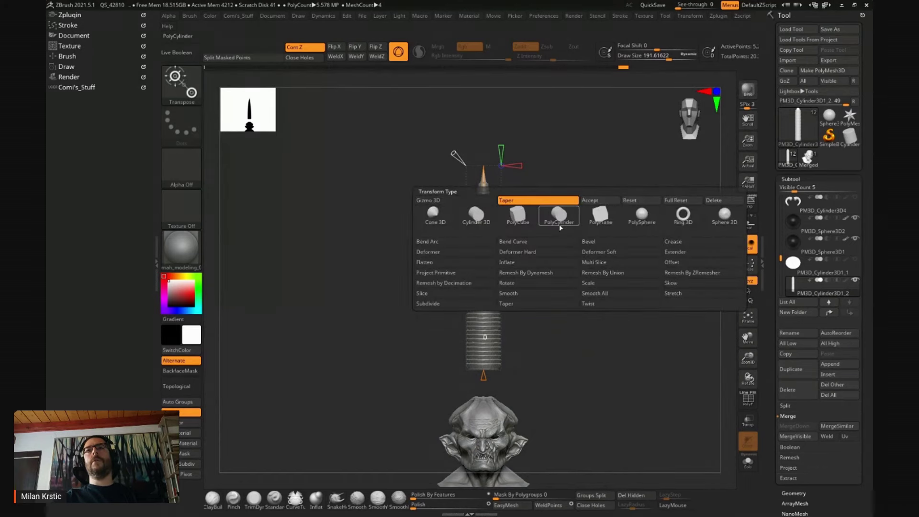
- Accept the taper, stretch the cone slightly taller and move it down toward the head
click(590, 200)
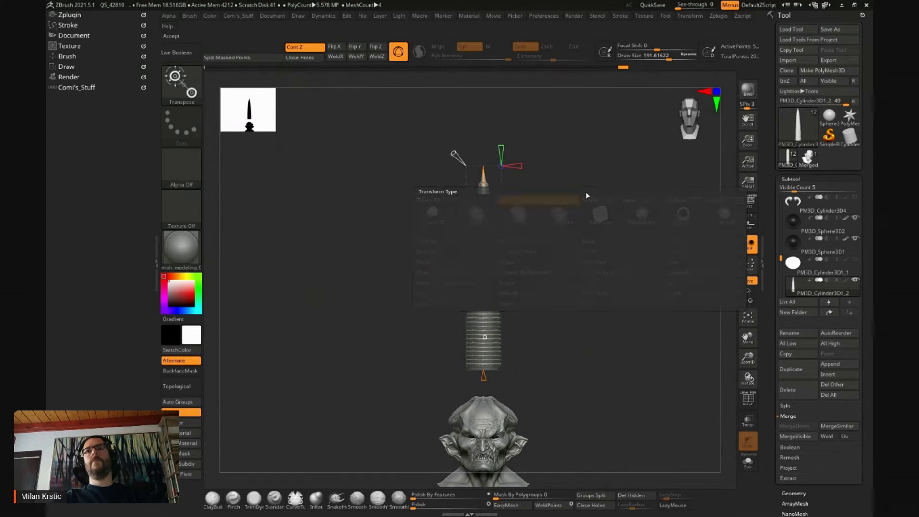
mouse_move(482, 234)
mouse_down()
mouse_move(482, 226)
mouse_move(483, 236)
mouse_up()
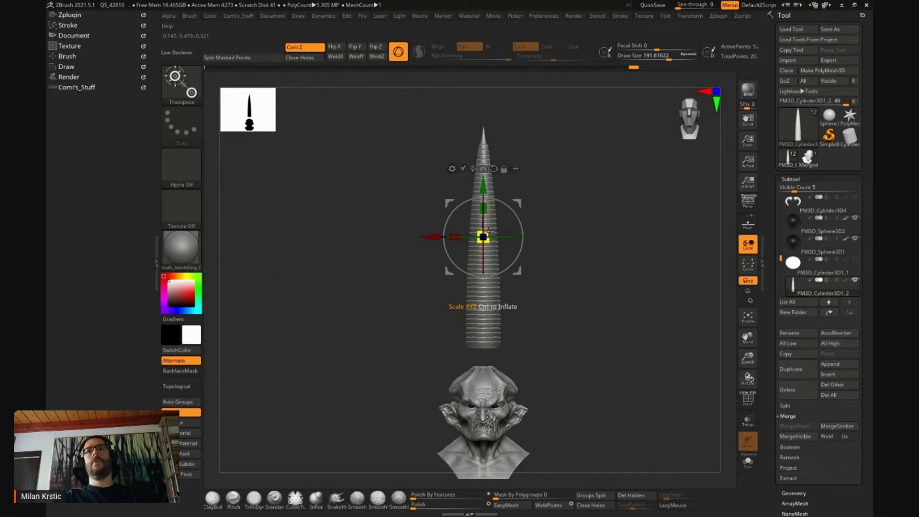
mouse_move(482, 236)
mouse_down()
mouse_move(509, 301)
mouse_move(507, 289)
mouse_up()
- View the cone and head in profile and bring up the deformer type list
drag(541, 251, 590, 220)
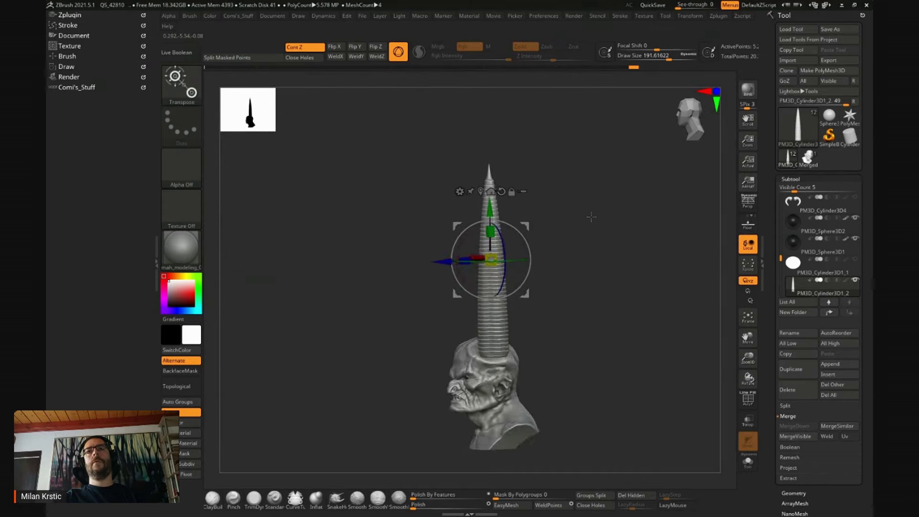
scroll(630, 289, up, 5)
scroll(630, 290, down, 3)
mouse_move(632, 250)
mouse_down()
mouse_move(550, 167)
mouse_move(538, 182)
mouse_up()
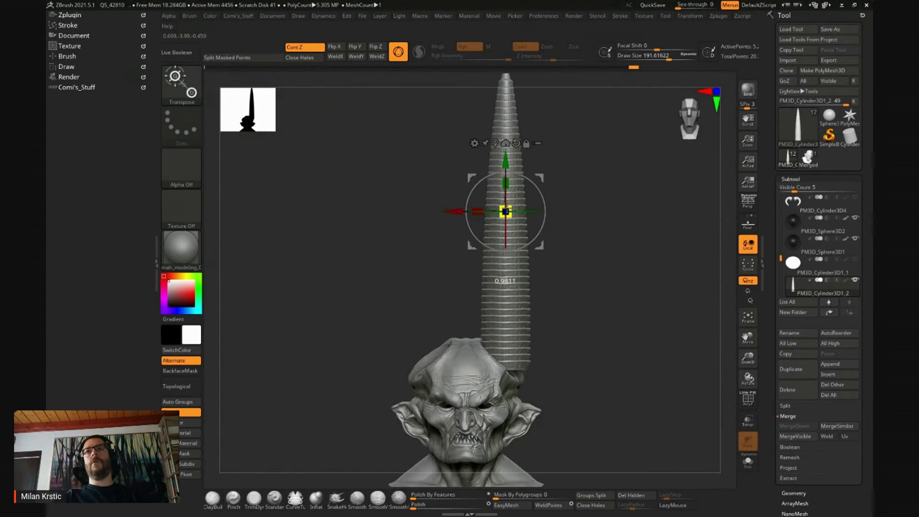
drag(538, 177, 582, 231)
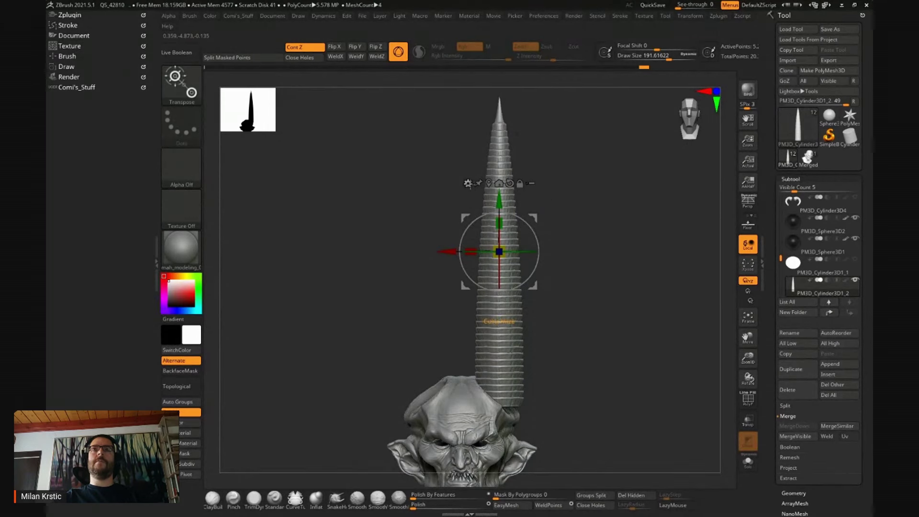
click(468, 184)
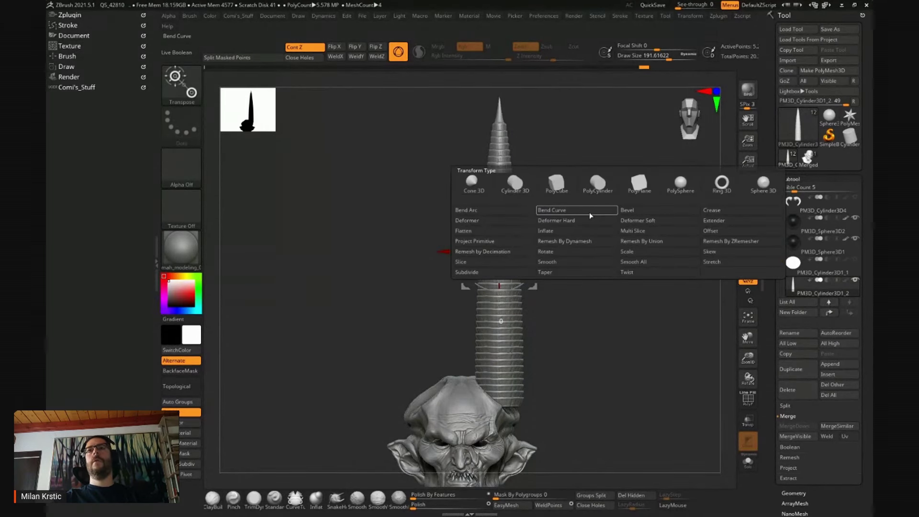
- Add a Bend Curve deformer to the cone, framing the whole cone and demon head
click(565, 212)
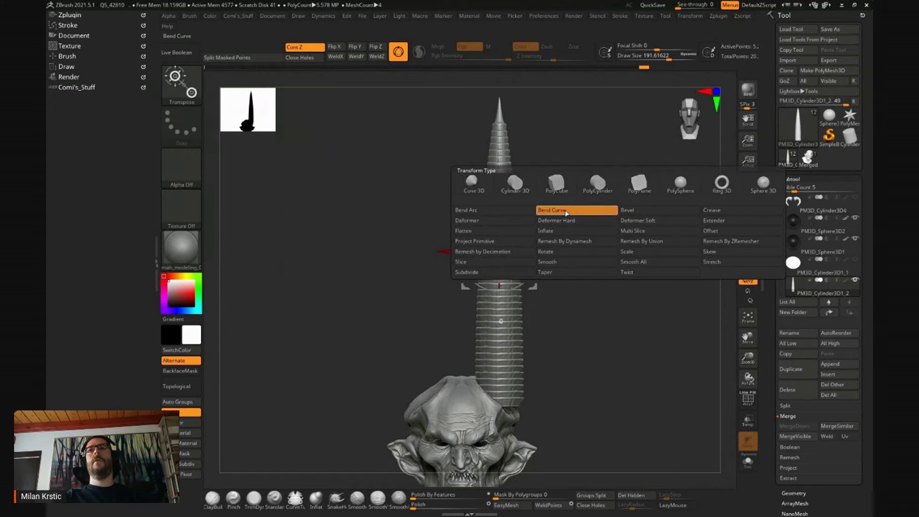
drag(589, 226, 579, 213)
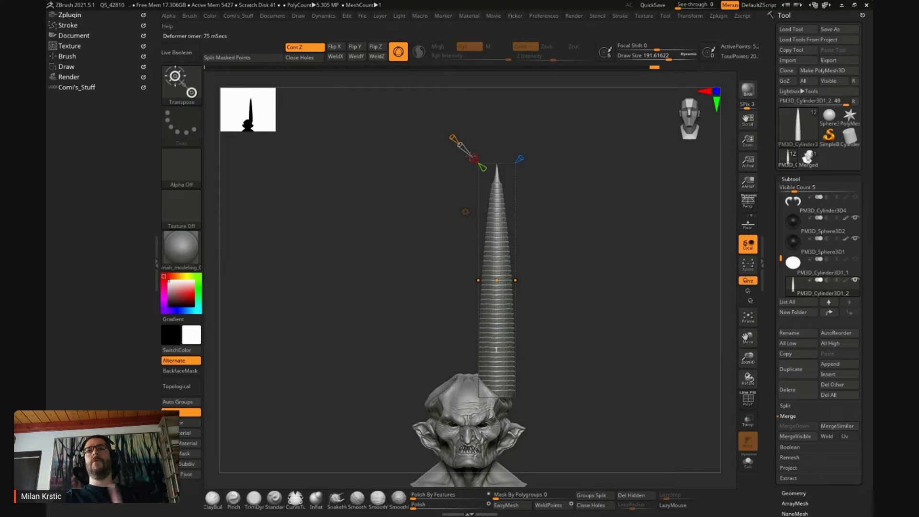
drag(472, 157, 461, 146)
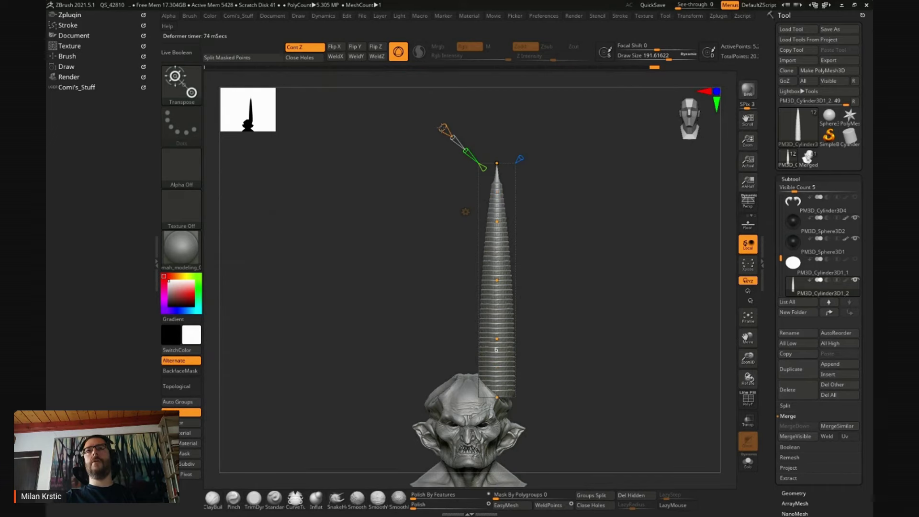
drag(570, 189, 570, 185)
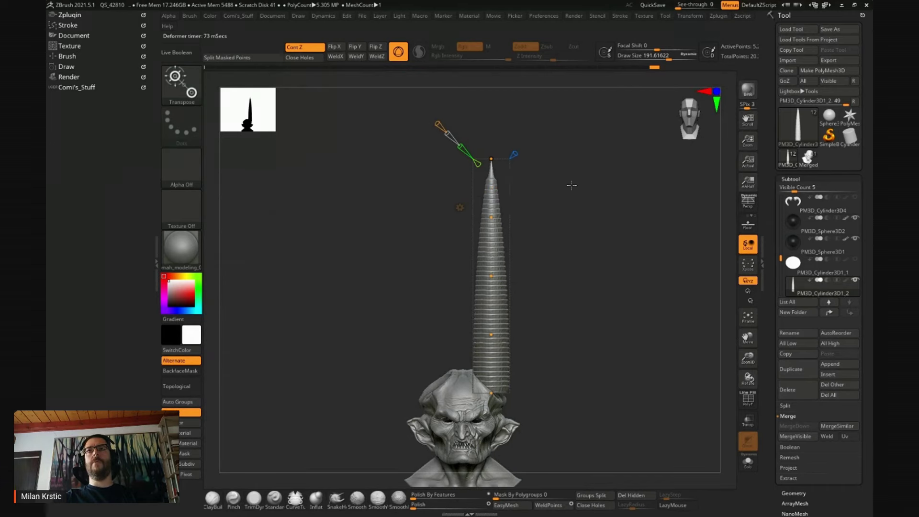
drag(498, 154, 575, 168)
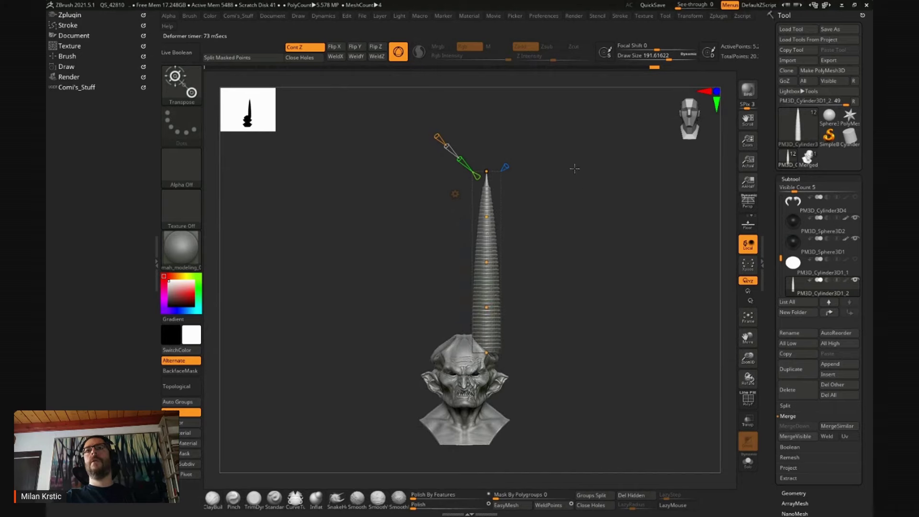
- Bend the cone's top over to the right and swing its tip down beside the head
mouse_move(486, 171)
mouse_down()
mouse_move(618, 247)
mouse_move(627, 302)
mouse_up()
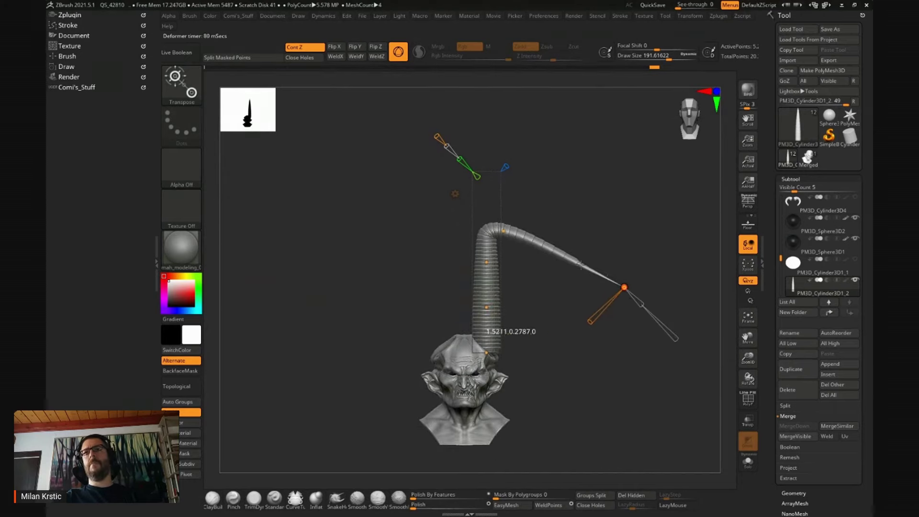
mouse_move(528, 247)
mouse_down()
mouse_move(536, 308)
mouse_move(526, 299)
mouse_up()
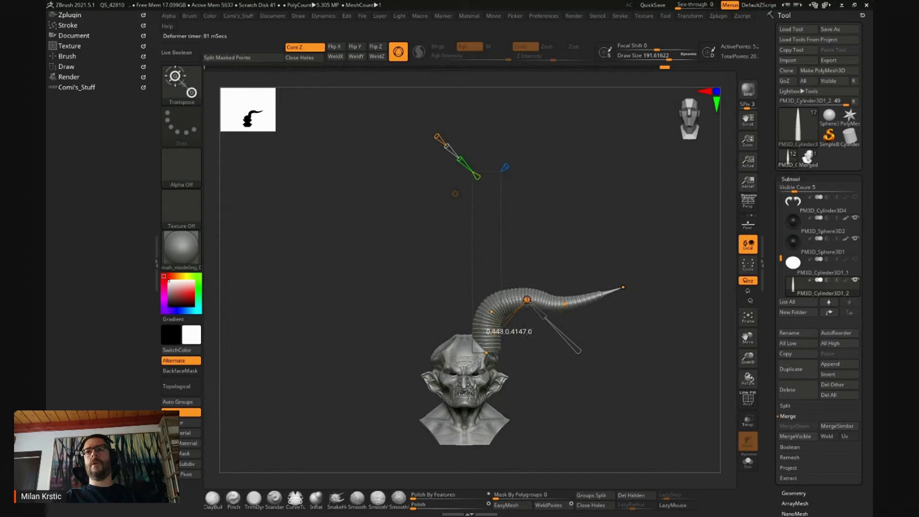
mouse_move(623, 288)
mouse_down()
mouse_move(589, 371)
mouse_move(567, 383)
mouse_up()
drag(560, 325, 537, 314)
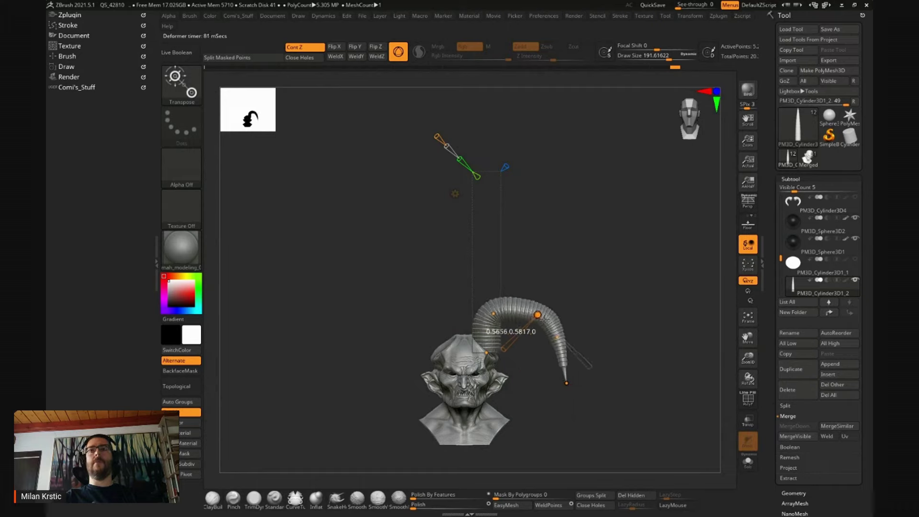
drag(571, 382, 537, 391)
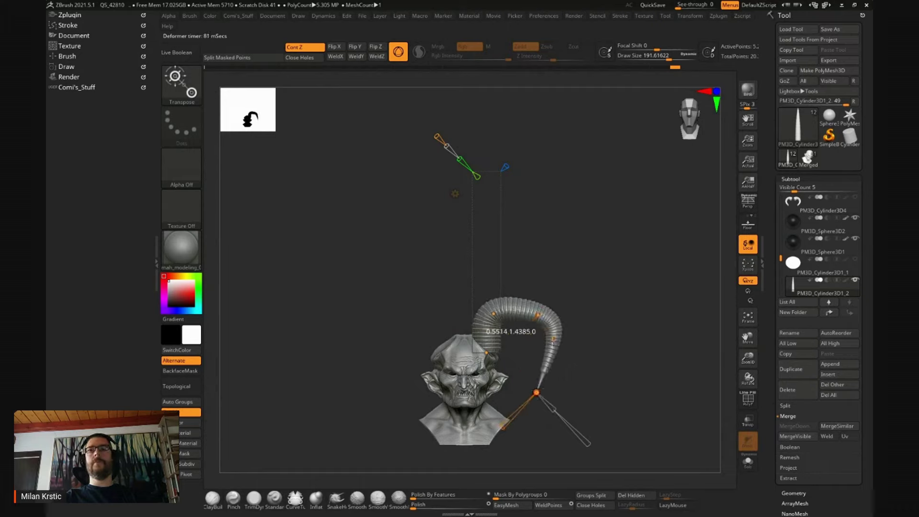
mouse_move(554, 343)
mouse_down()
mouse_move(544, 323)
mouse_move(506, 316)
mouse_up()
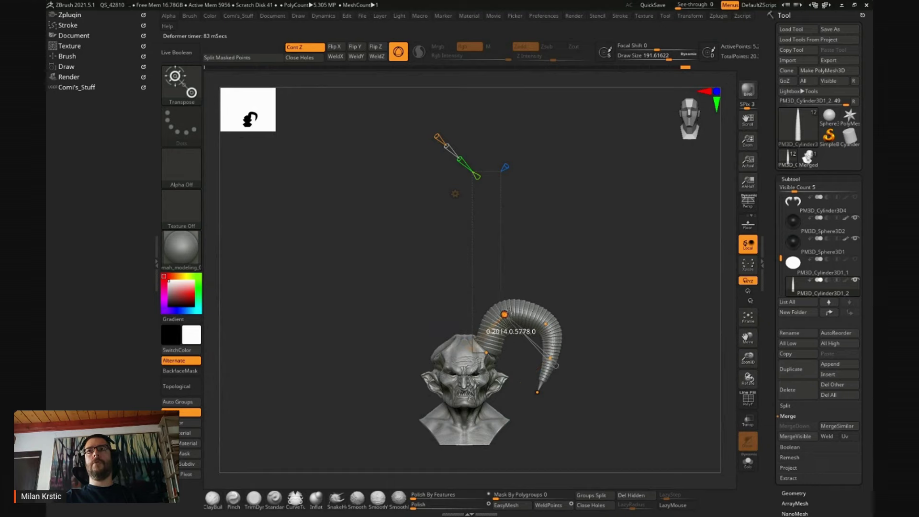
- Fine-tune the bend curve points at the horn's base and upper part
scroll(506, 315, up, 2)
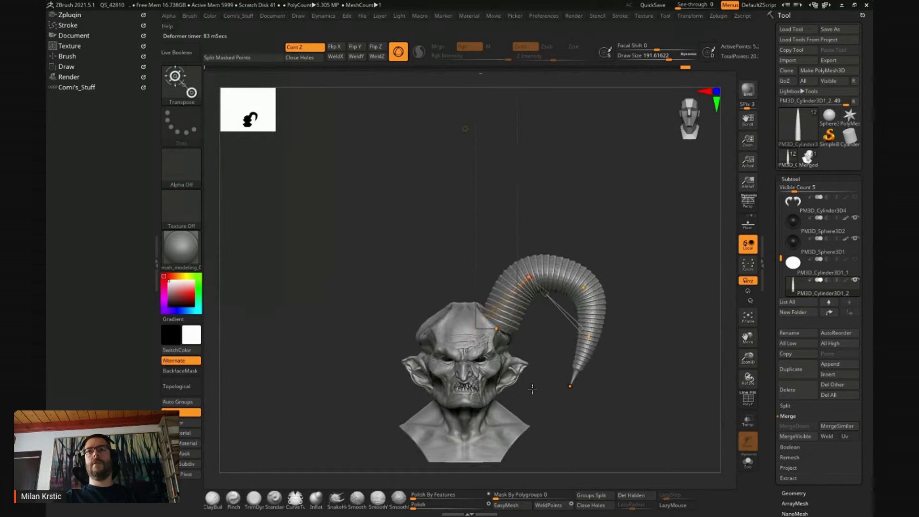
scroll(505, 312, up, 3)
drag(504, 310, 492, 311)
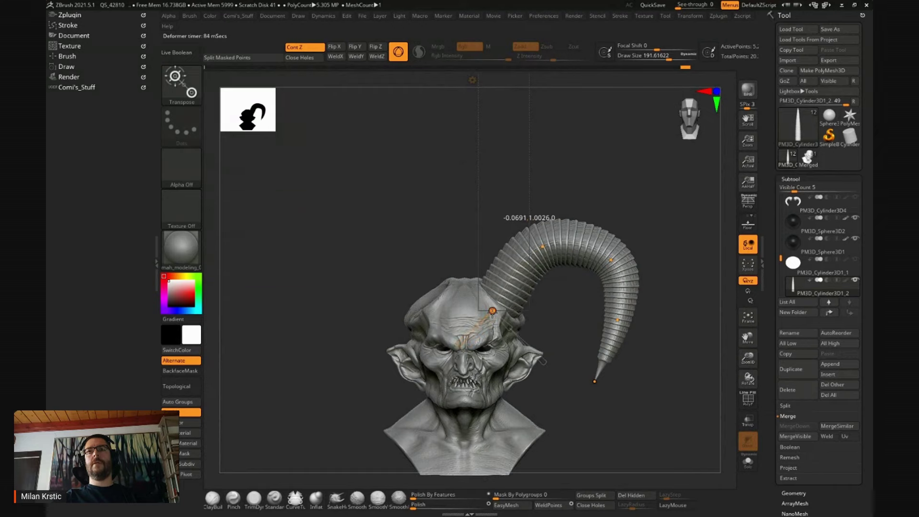
mouse_move(611, 255)
mouse_down()
mouse_move(596, 345)
mouse_move(549, 356)
mouse_up()
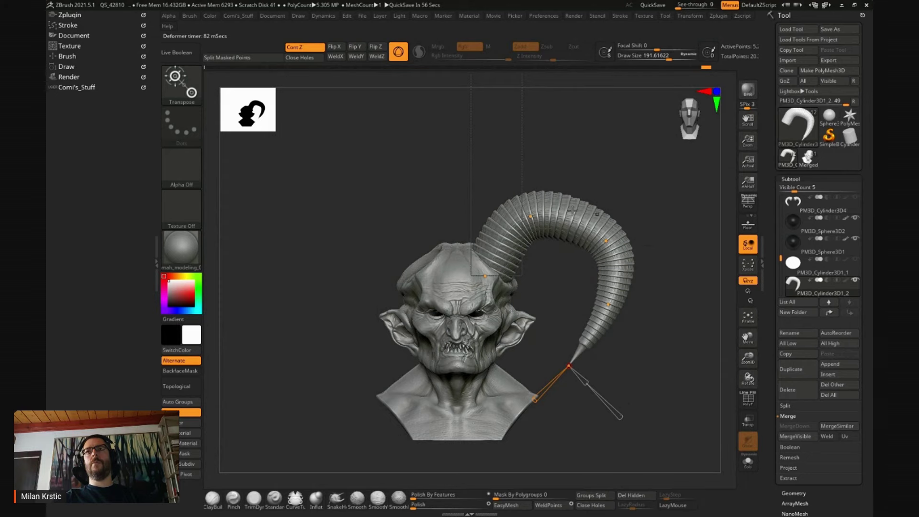
drag(531, 216, 534, 225)
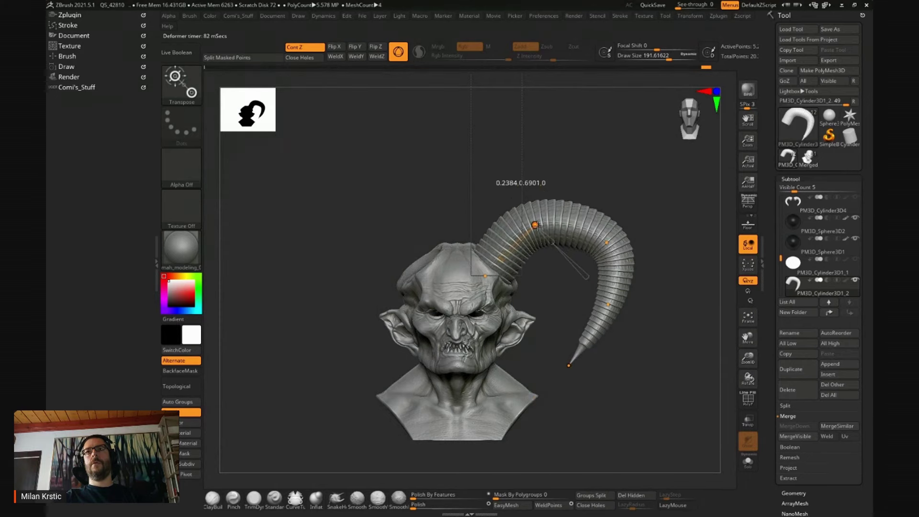
- Reshape and slim the horn's middle and lower curve, bending the tip down and inward
drag(606, 243, 603, 252)
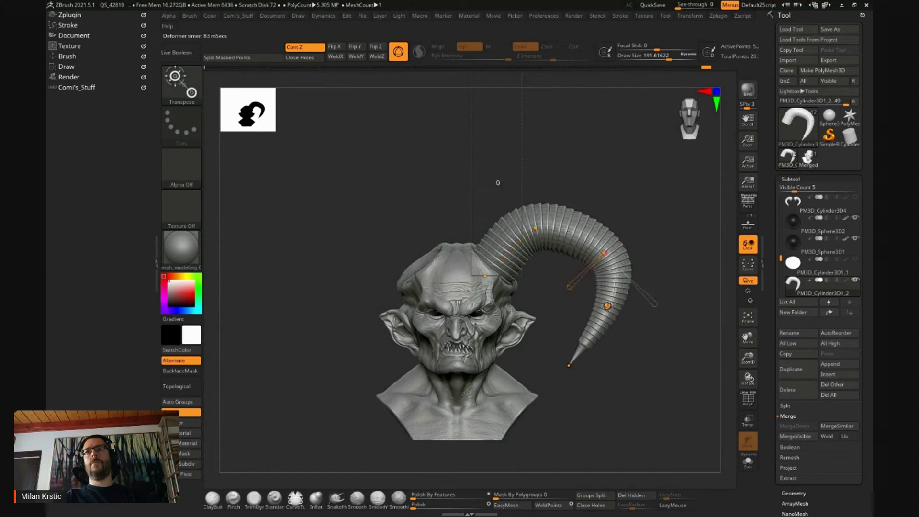
drag(607, 305, 600, 311)
drag(604, 252, 599, 253)
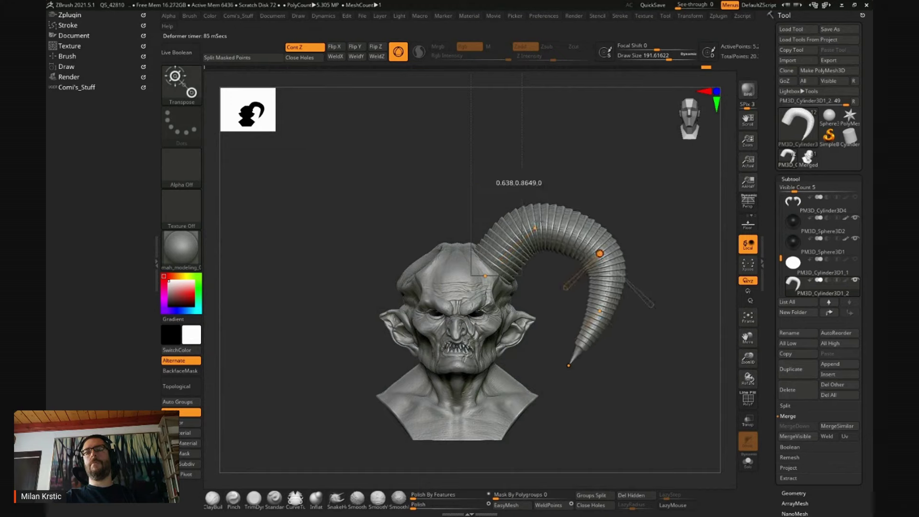
drag(534, 228, 541, 231)
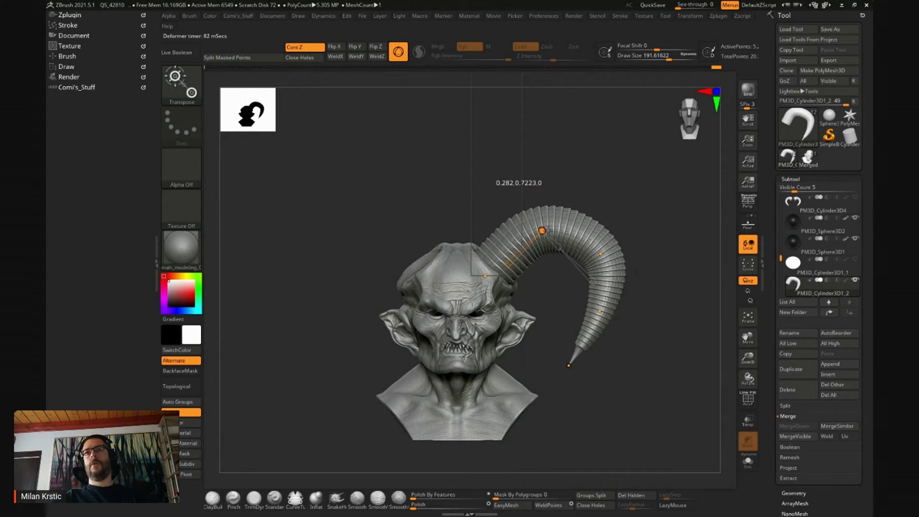
click(599, 312)
drag(568, 365, 554, 369)
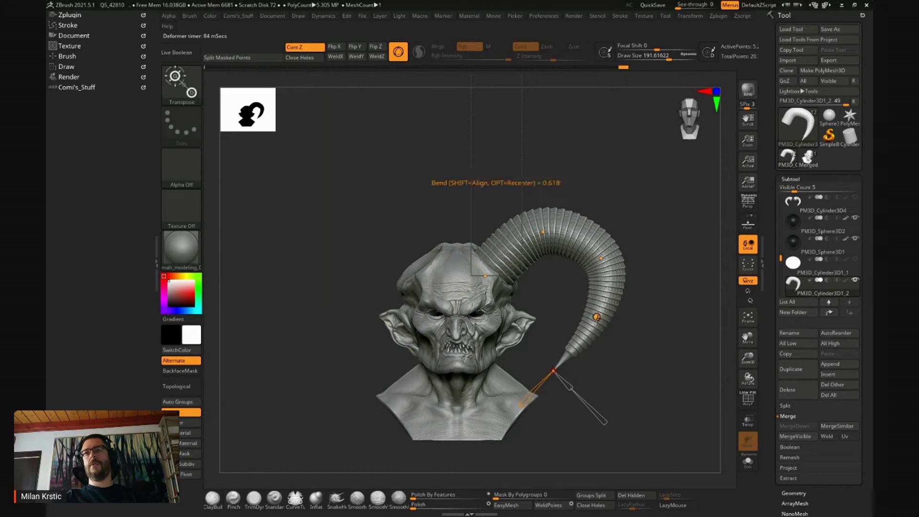
drag(597, 318, 599, 319)
drag(601, 258, 605, 263)
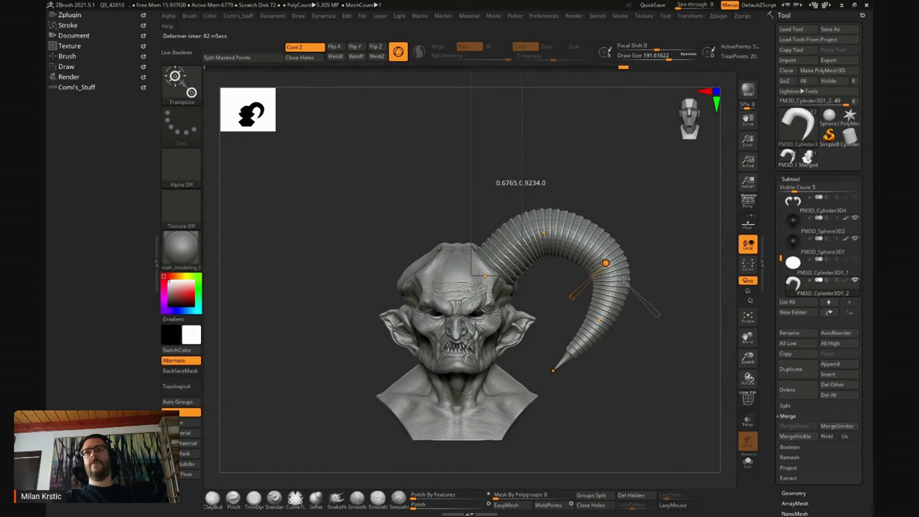
- Check the bust from the side and bring the horn tip down onto the shoulder
mouse_move(680, 201)
mouse_down()
mouse_move(598, 192)
mouse_move(614, 300)
mouse_move(631, 296)
mouse_up()
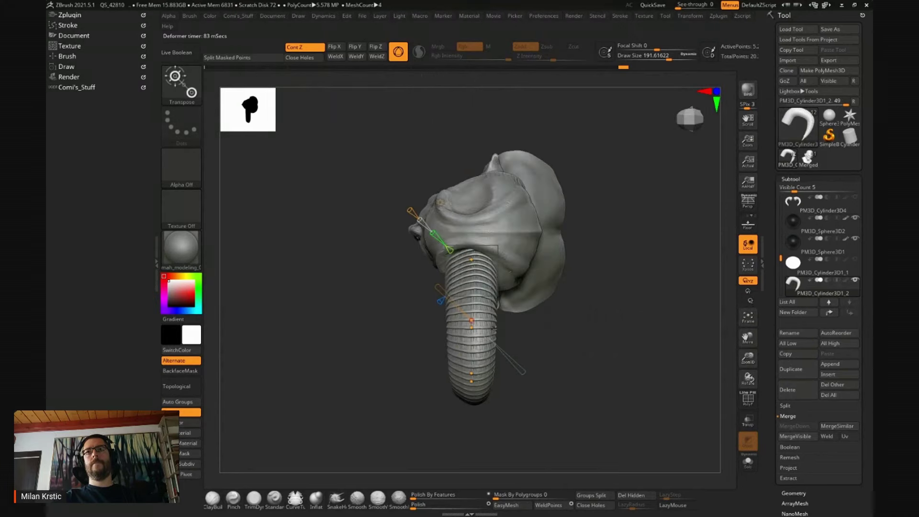
mouse_move(567, 315)
mouse_down()
mouse_move(651, 229)
mouse_move(599, 321)
mouse_move(558, 342)
mouse_up()
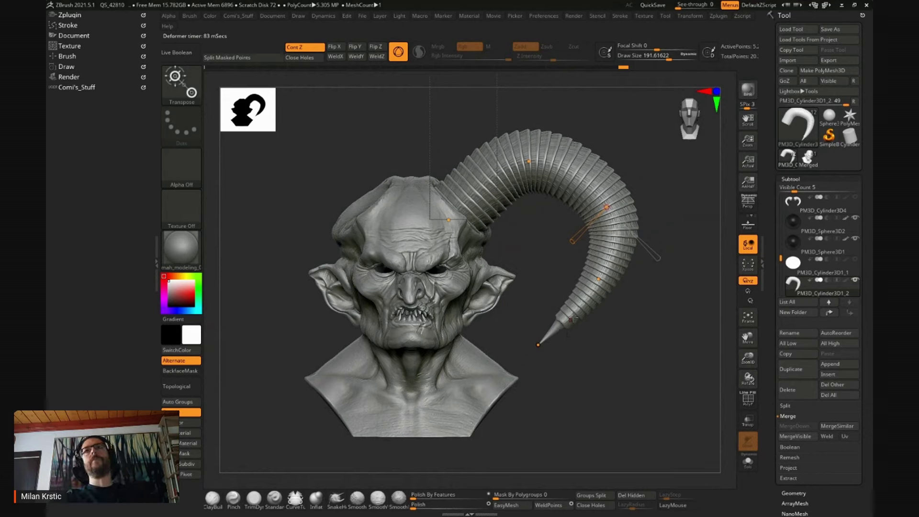
drag(538, 344, 506, 375)
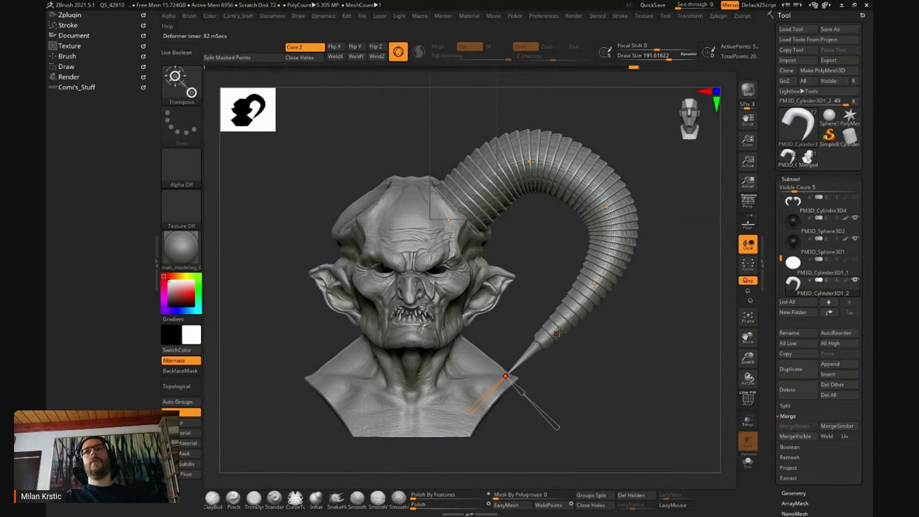
drag(594, 282, 584, 295)
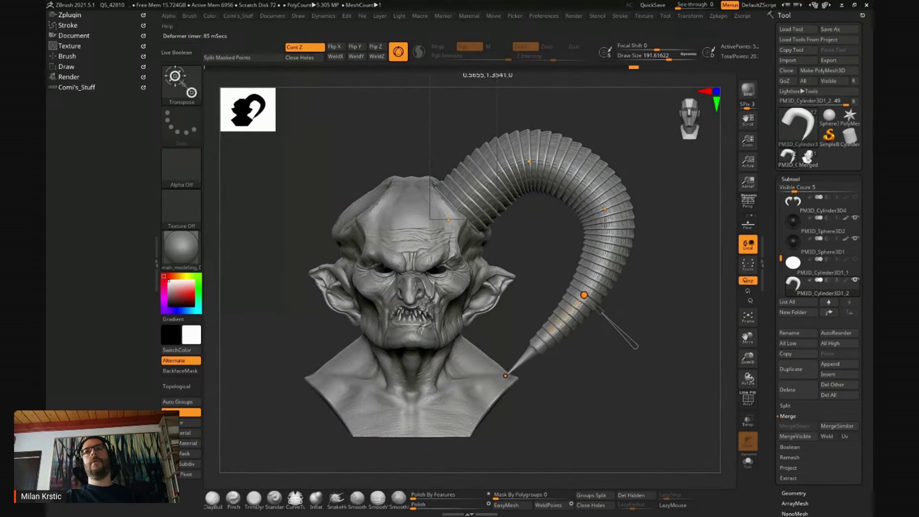
- Lower the horn's upper arc and settle its tip onto the shoulder, checking the left profile
drag(606, 213, 605, 219)
drag(530, 163, 538, 171)
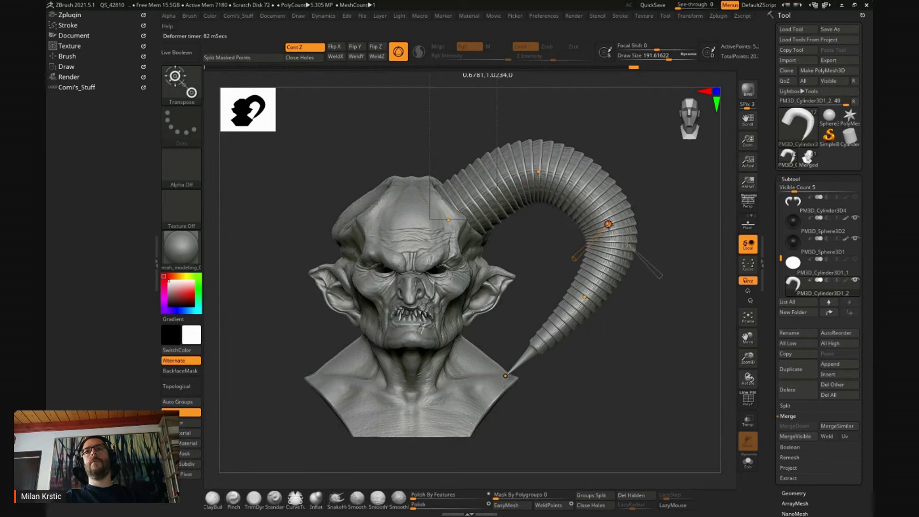
drag(584, 297, 583, 305)
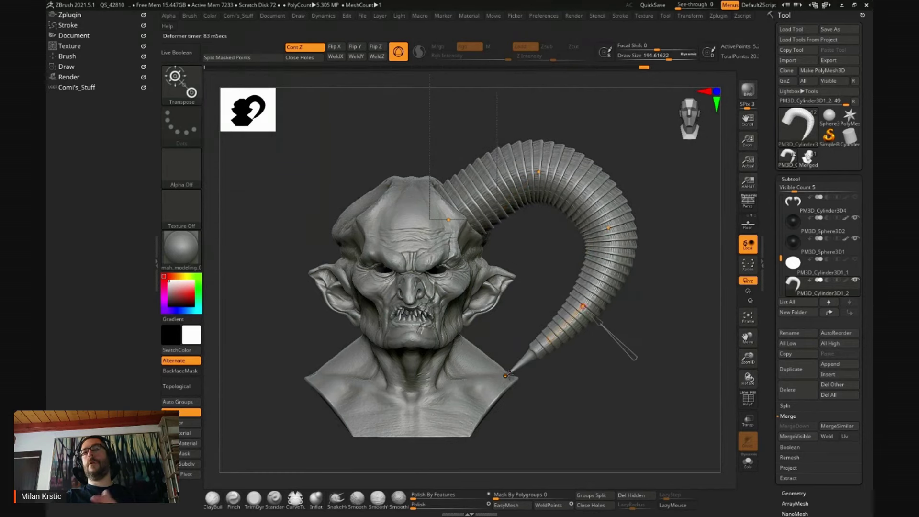
drag(506, 375, 497, 382)
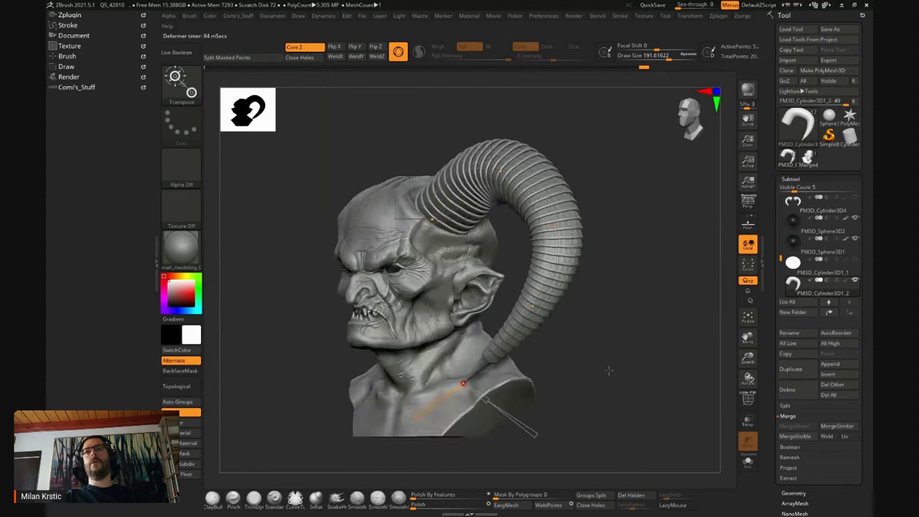
right_drag(505, 380, 524, 299)
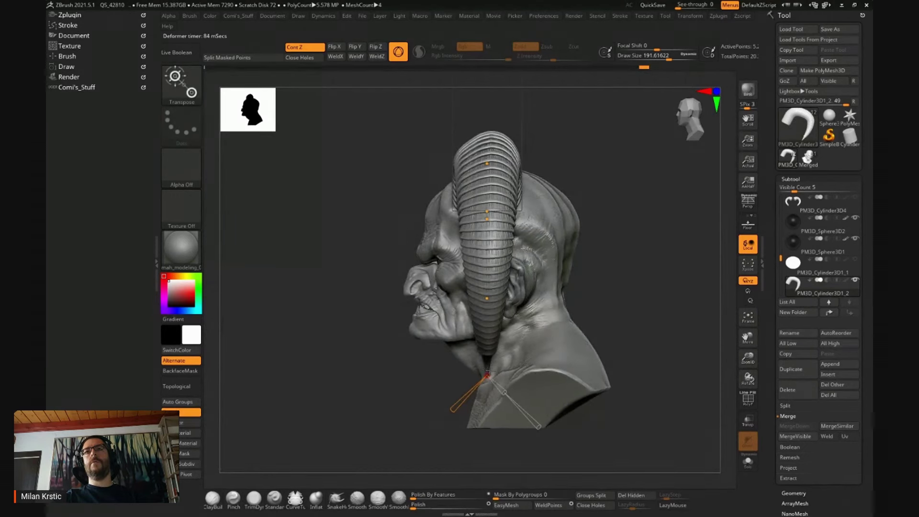
drag(487, 375, 486, 345)
drag(487, 299, 487, 305)
- Raise and reshape the horn's upper section, checking it from the front and side
mouse_move(631, 226)
mouse_down()
mouse_move(691, 225)
mouse_move(655, 216)
mouse_up()
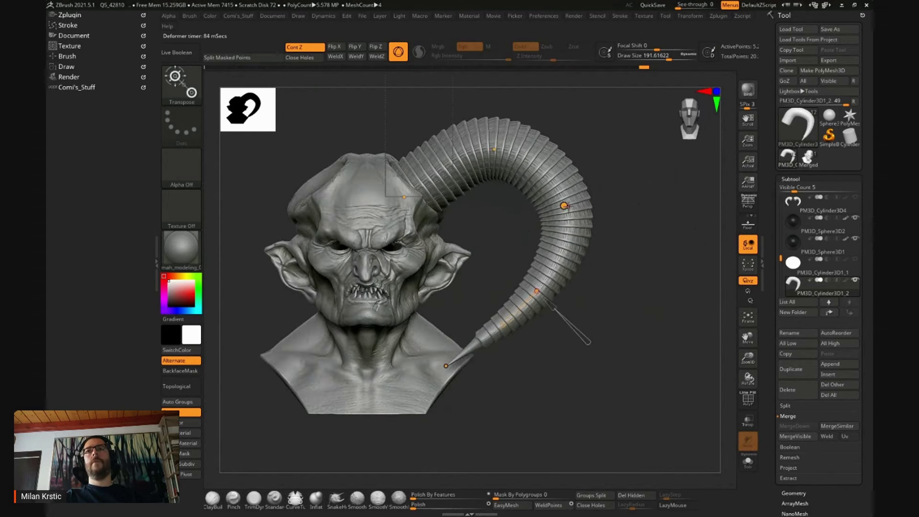
drag(590, 232, 593, 234)
drag(497, 150, 399, 190)
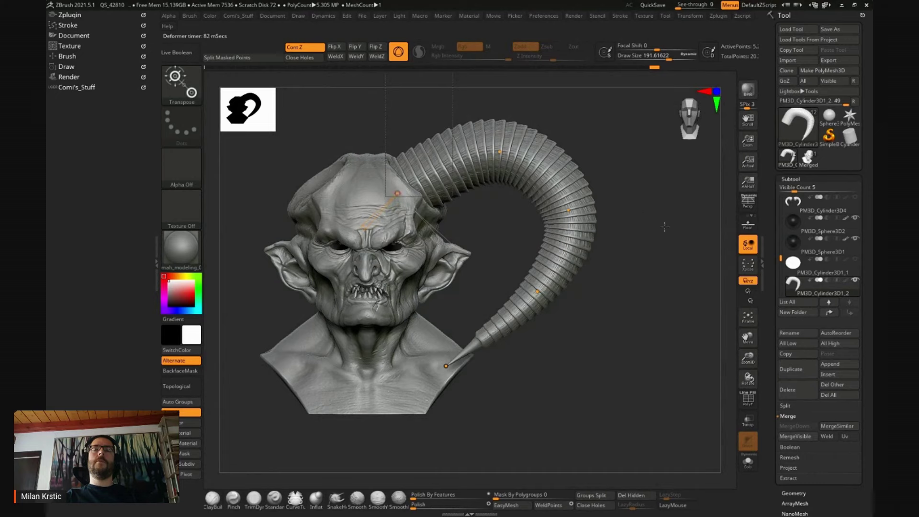
drag(664, 226, 578, 255)
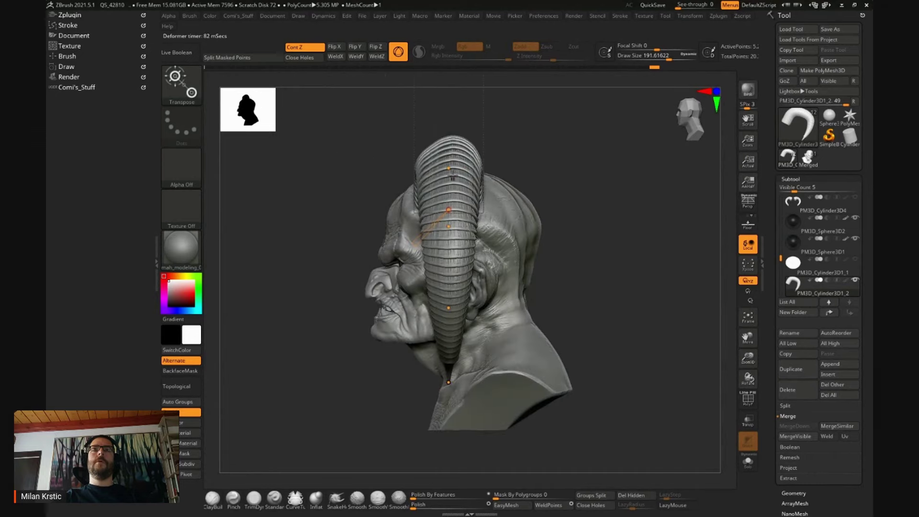
drag(449, 167, 448, 164)
drag(626, 191, 631, 231)
mouse_move(625, 279)
mouse_down()
mouse_move(613, 358)
mouse_move(553, 188)
mouse_up()
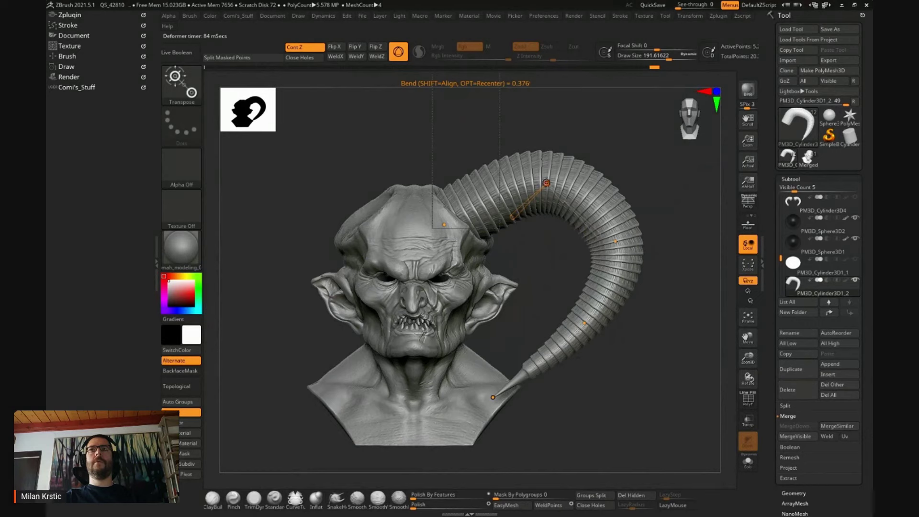
- Adjust the middle and lower curve points so the tip reaches the shoulder
drag(546, 184, 550, 188)
drag(616, 243, 613, 248)
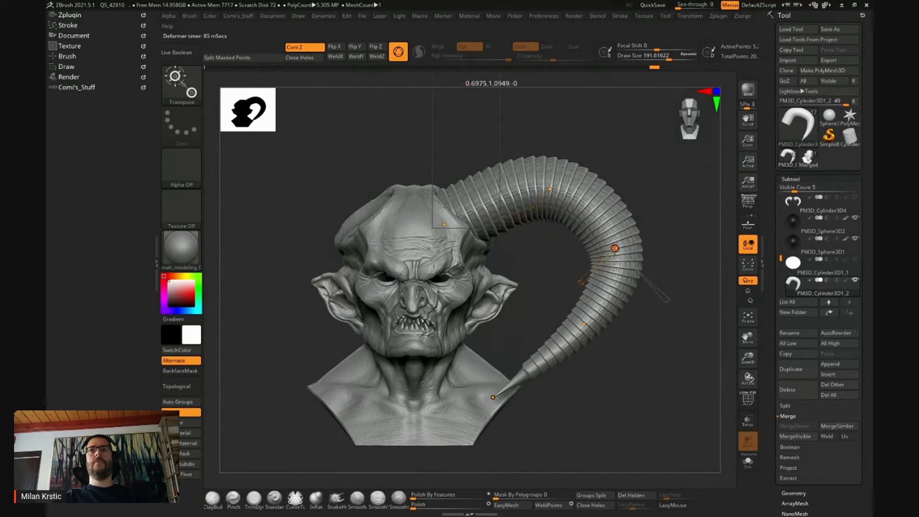
drag(584, 326, 581, 332)
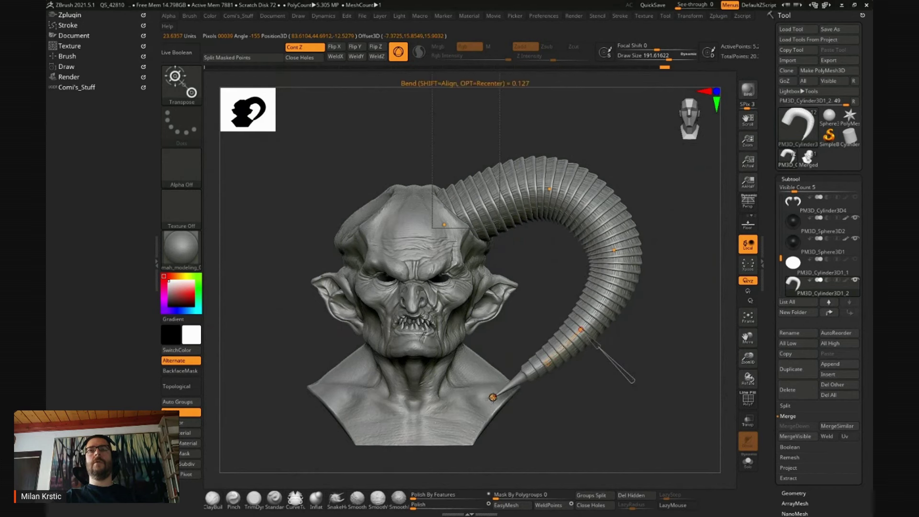
drag(493, 398, 487, 405)
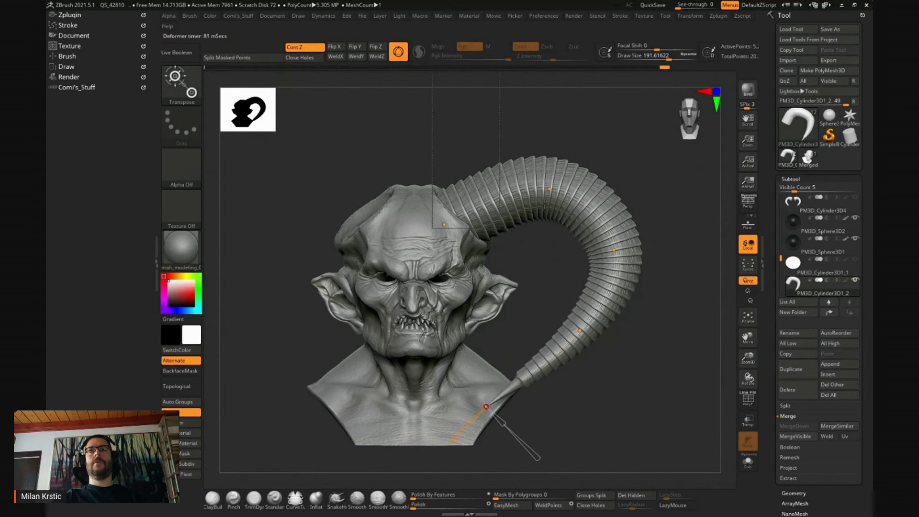
drag(549, 188, 548, 189)
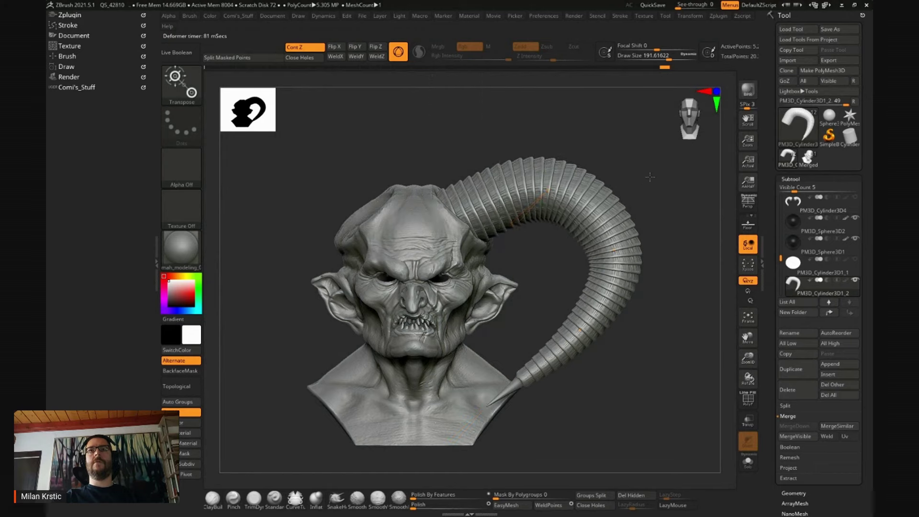
alt+drag(649, 177, 498, 196)
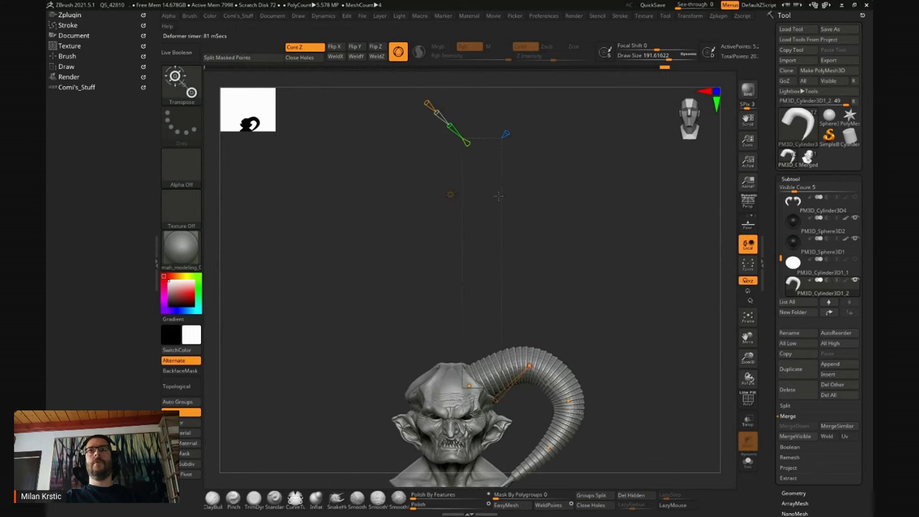
- Accept the Bend Curve into the mesh and rotate the horn slightly around the gizmo
click(449, 194)
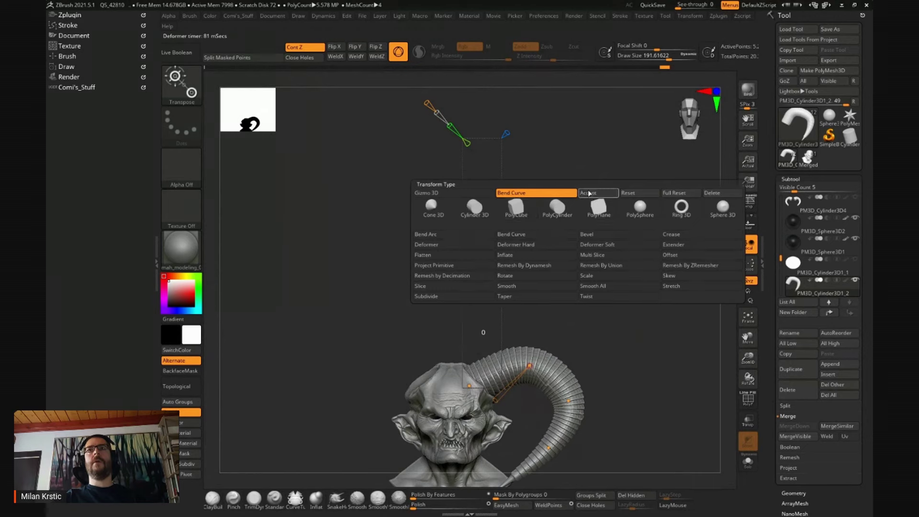
click(427, 192)
mouse_move(601, 297)
alt+mouse_down()
mouse_move(597, 230)
mouse_move(574, 278)
mouse_move(577, 268)
alt+mouse_up()
key(q)
key(w)
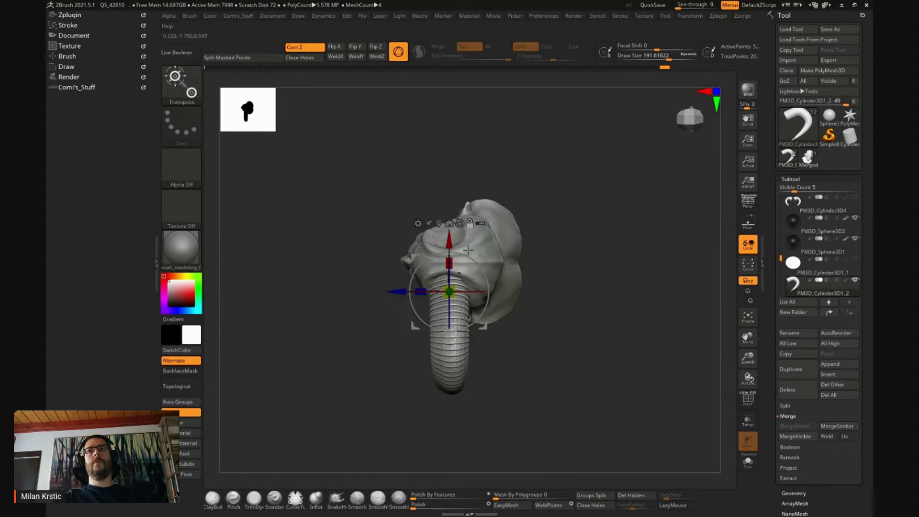
drag(480, 263, 451, 255)
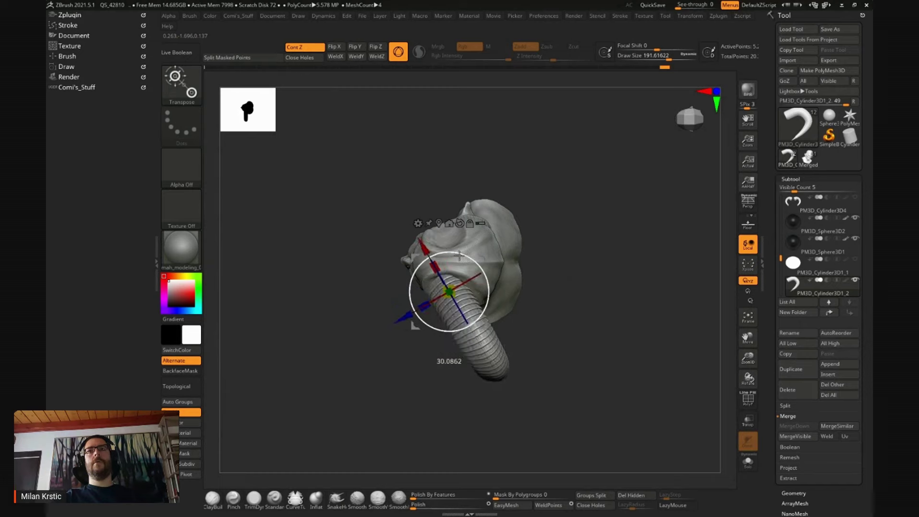
drag(589, 297, 638, 323)
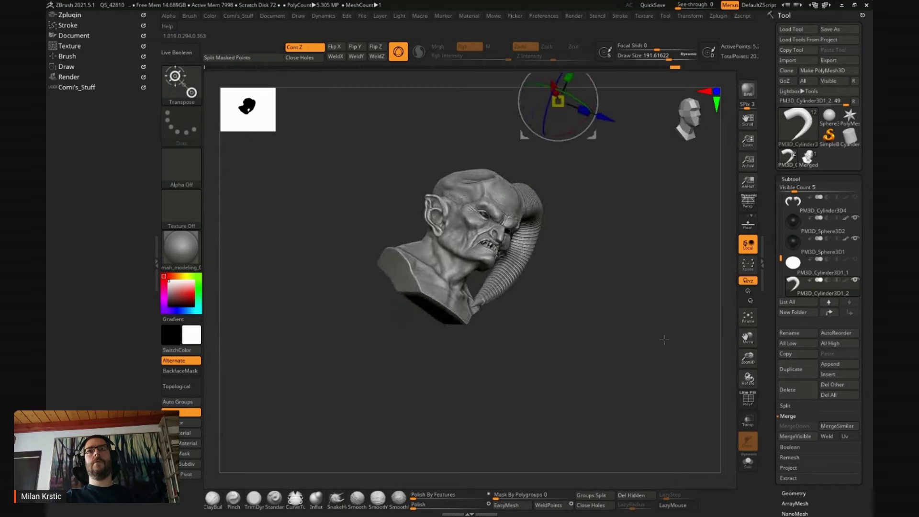
ctrl+right_drag(638, 323, 558, 241)
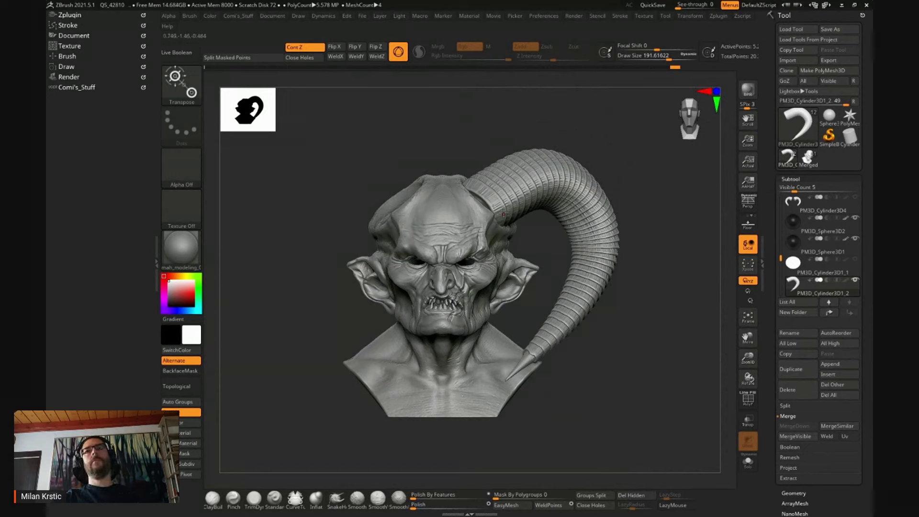
- Scale the horn down slightly with the gizmo, undoing an overly large shrink
key(w)
click(509, 132)
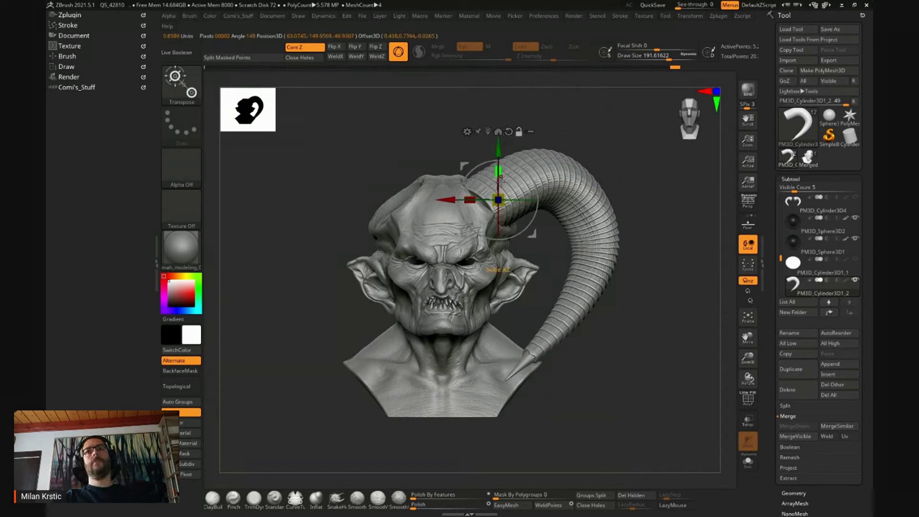
mouse_move(498, 200)
mouse_down()
mouse_move(628, 297)
mouse_move(636, 286)
mouse_up()
key(ctrl+z)
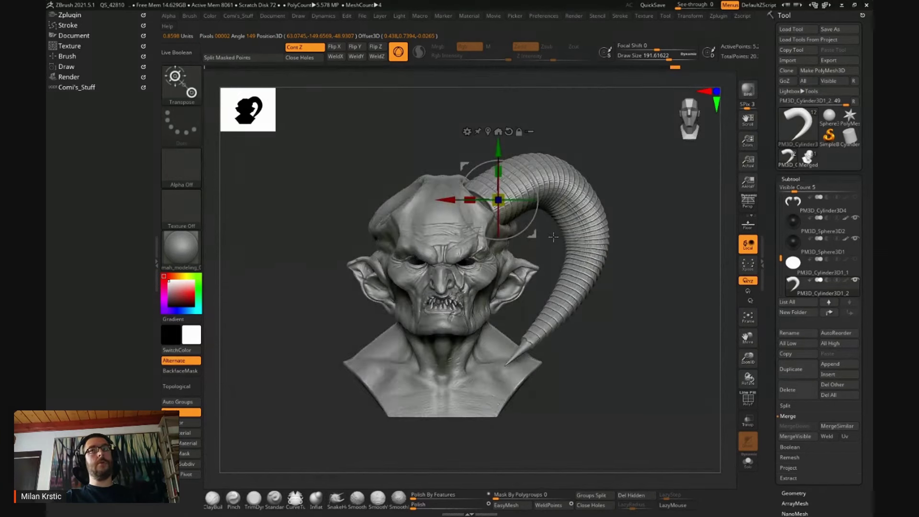
drag(504, 195, 504, 201)
drag(619, 260, 616, 284)
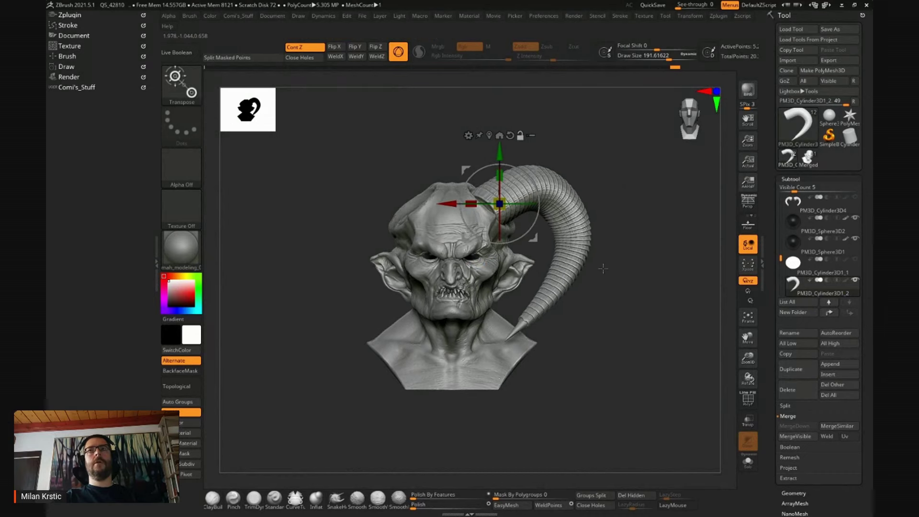
- Select the ClayBuildup brush and mirror the horn with Tool > Deformation > Mirror
key(q)
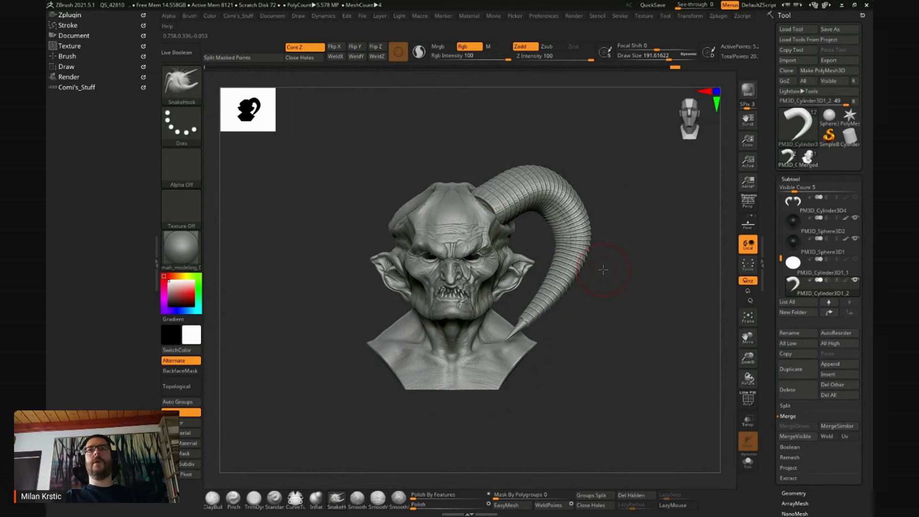
key(b)
key(c)
key(b)
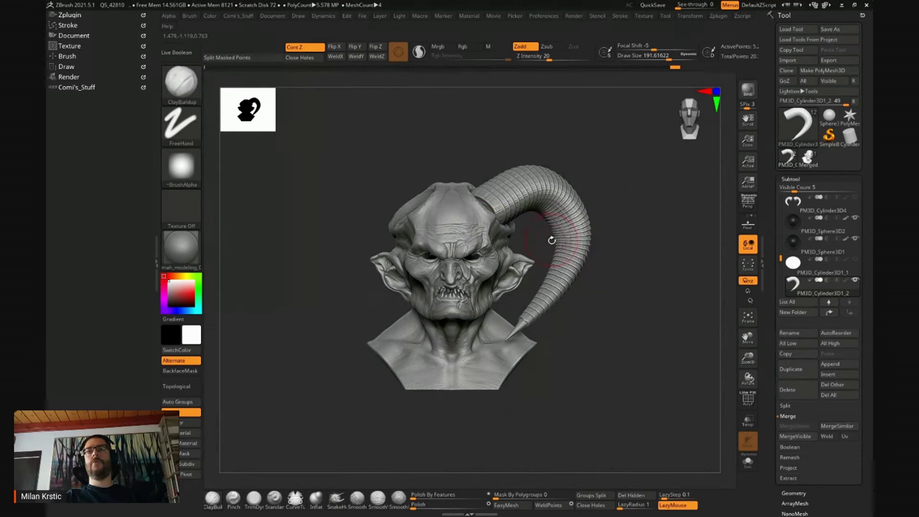
click(798, 179)
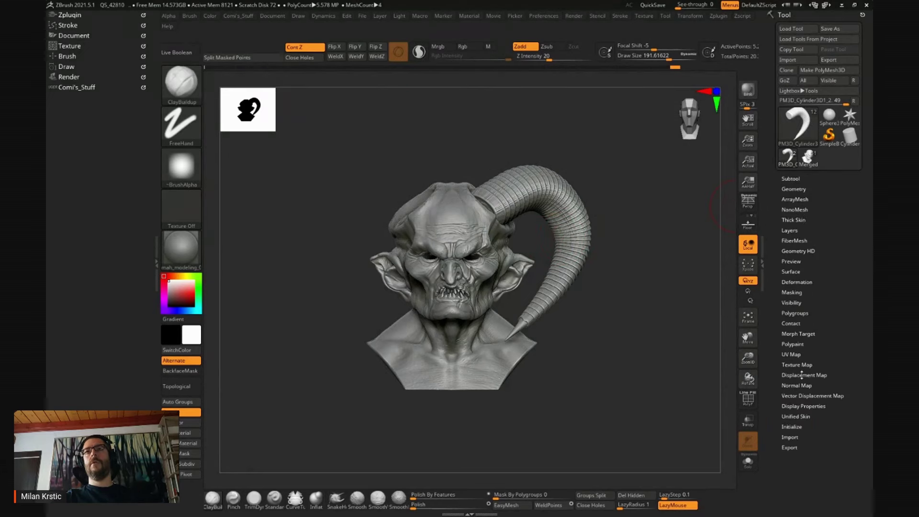
click(794, 282)
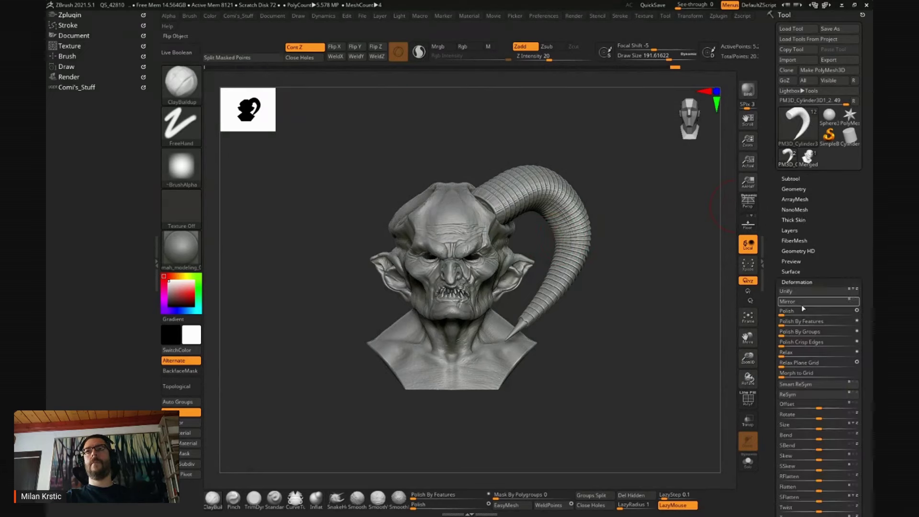
click(829, 302)
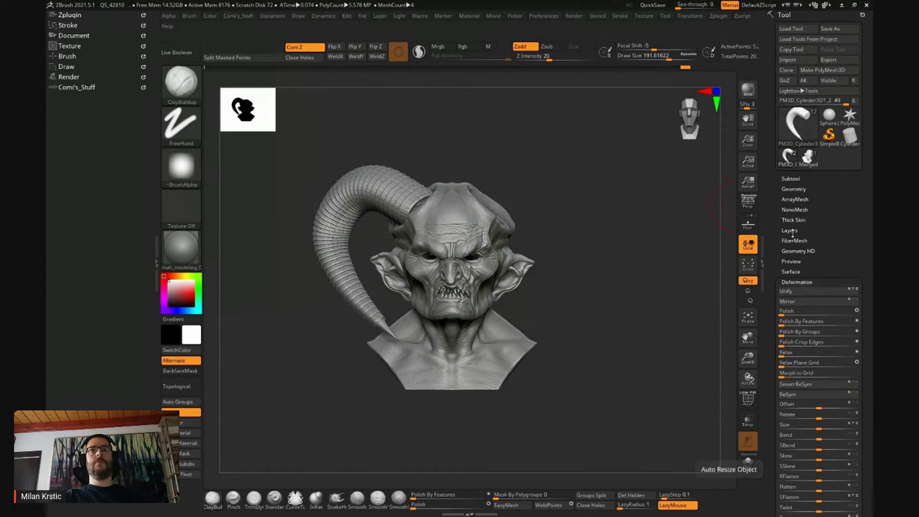
- Apply Mirror And Weld from Geometry > Modify Topology to add the second horn
click(792, 189)
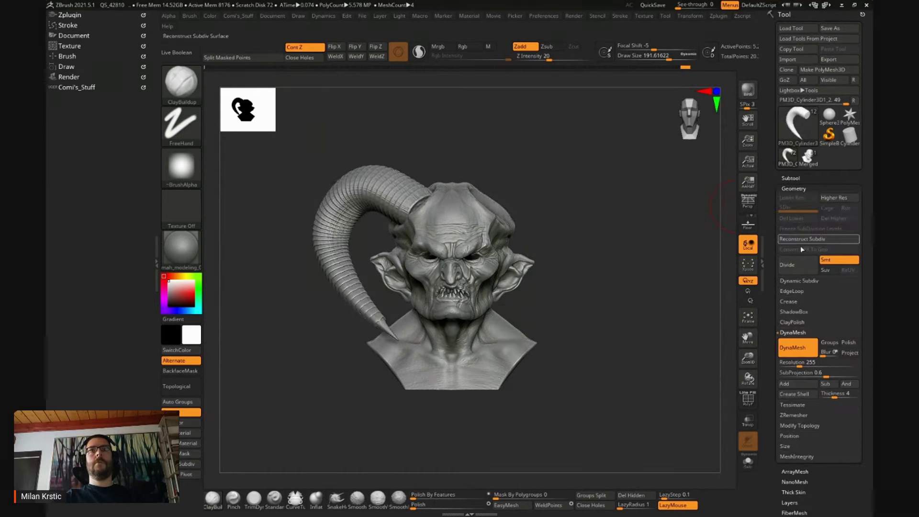
click(805, 333)
click(807, 364)
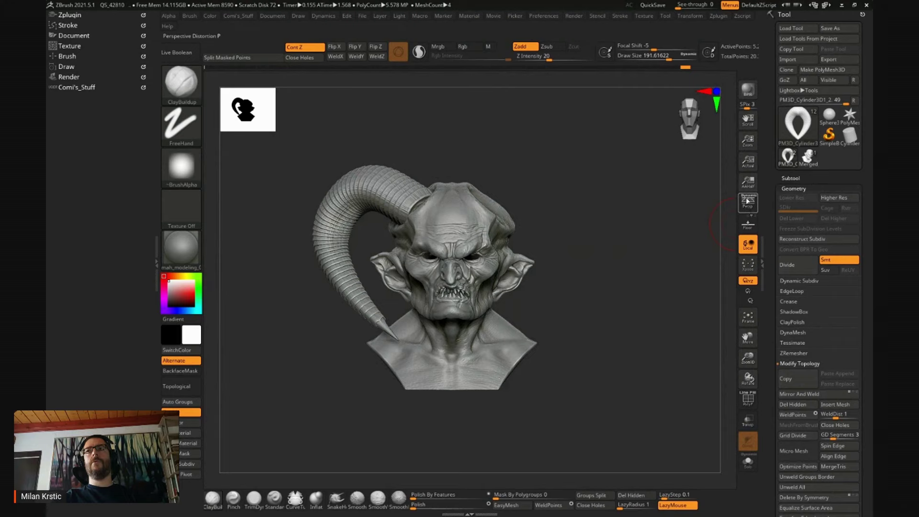
right_click(682, 222)
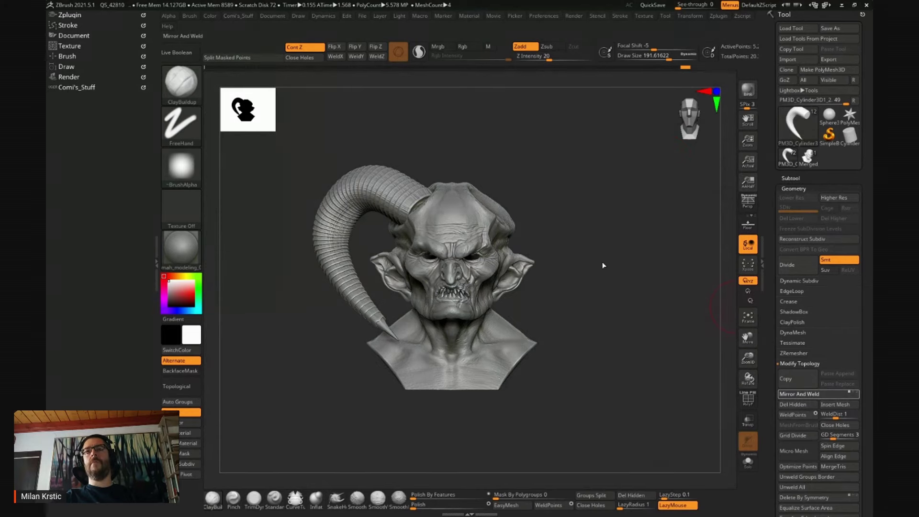
drag(645, 301, 611, 257)
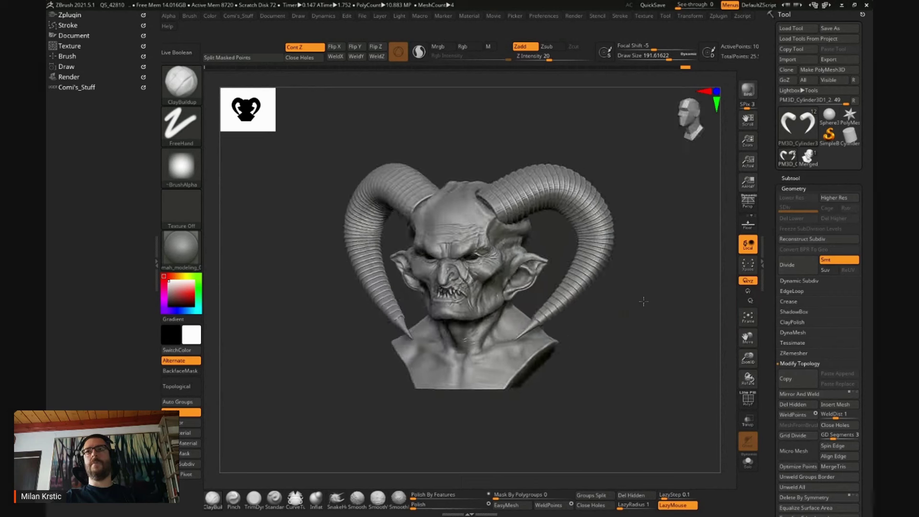
- Turn perspective back on, choose the SnakeHook brush, and inspect both horns from several angles
click(747, 203)
drag(646, 301, 503, 208)
key(space)
drag(595, 274, 507, 204)
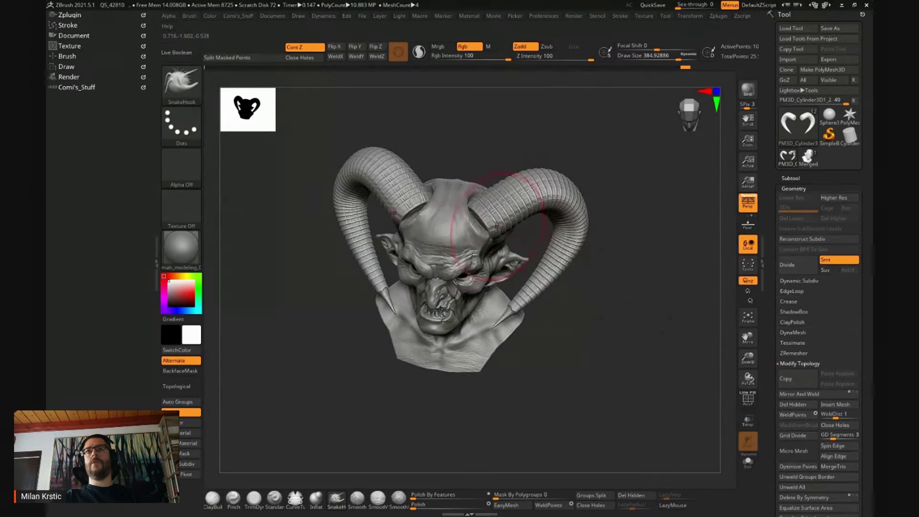
right_drag(497, 226, 518, 244)
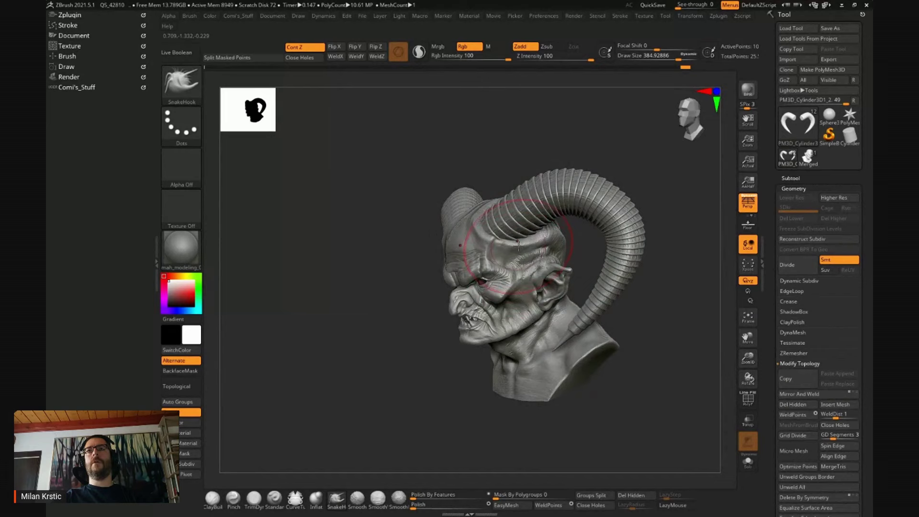
mouse_move(534, 172)
right_down()
mouse_move(526, 165)
mouse_move(519, 184)
mouse_move(580, 308)
mouse_move(613, 235)
mouse_move(654, 230)
mouse_move(569, 215)
right_up()
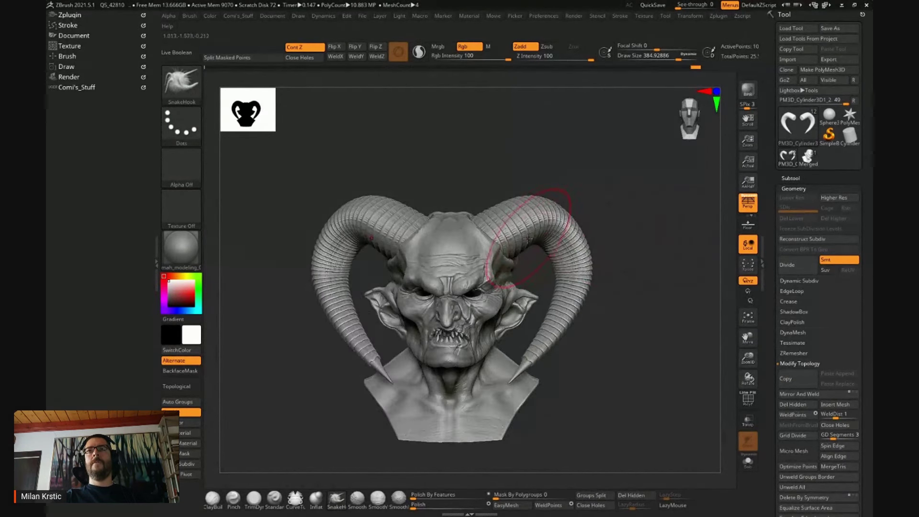
key(space)
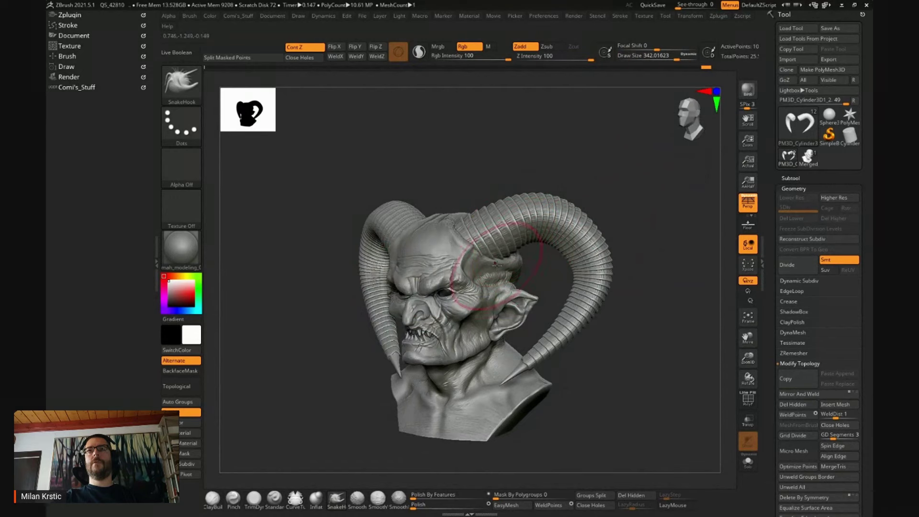
right_drag(540, 276, 507, 262)
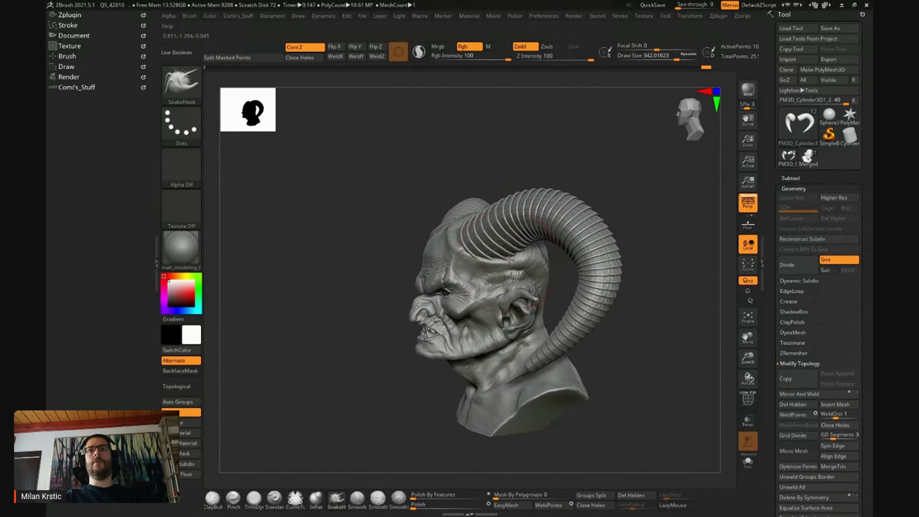
right_drag(604, 199, 565, 239)
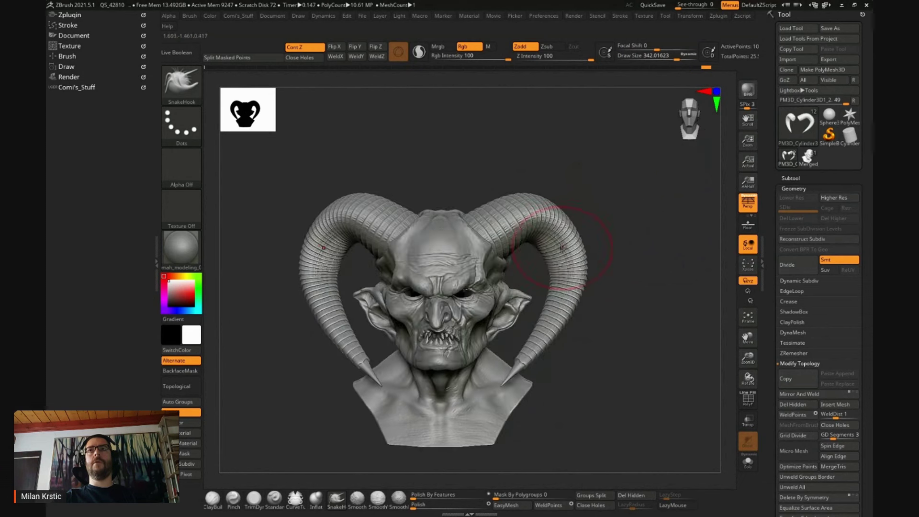
- Adjust the brush size and pull both horn tips near the shoulders into shape symmetrically
key(space)
drag(560, 242, 572, 242)
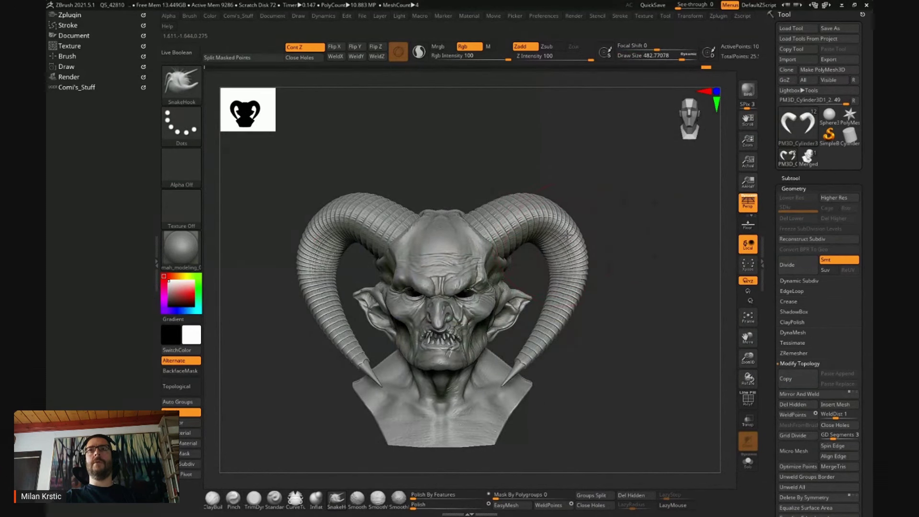
right_drag(622, 313, 573, 340)
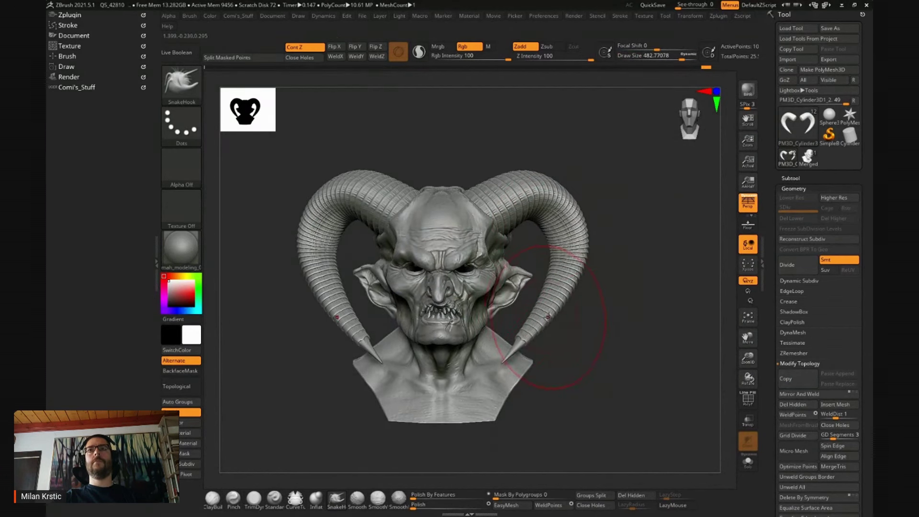
key(space)
drag(548, 317, 544, 314)
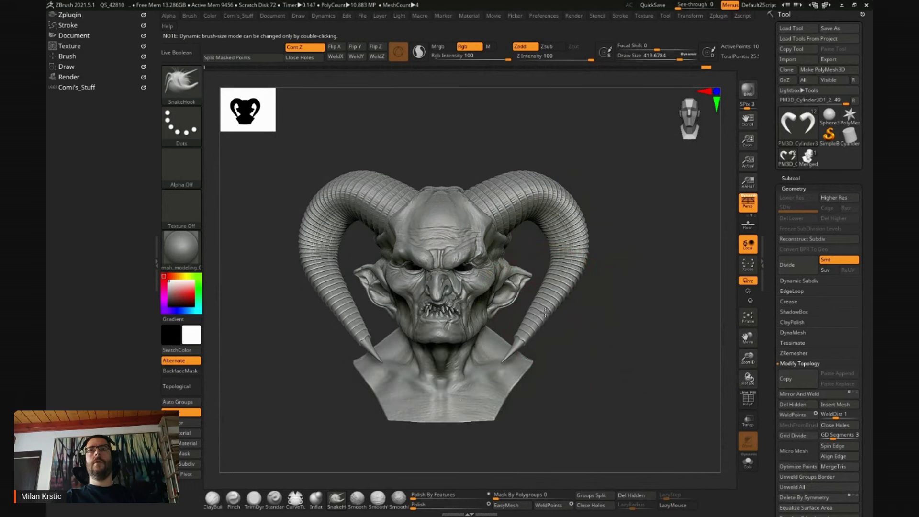
drag(503, 370, 512, 370)
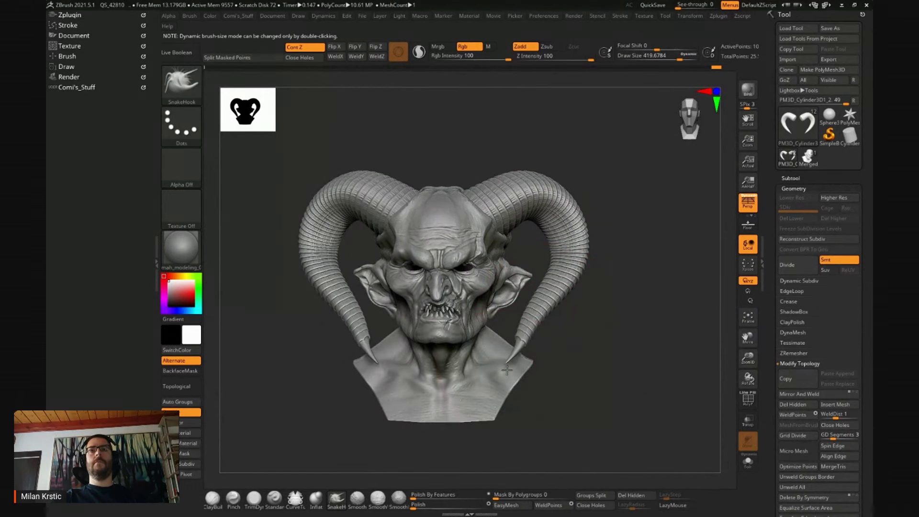
key(bracketright)
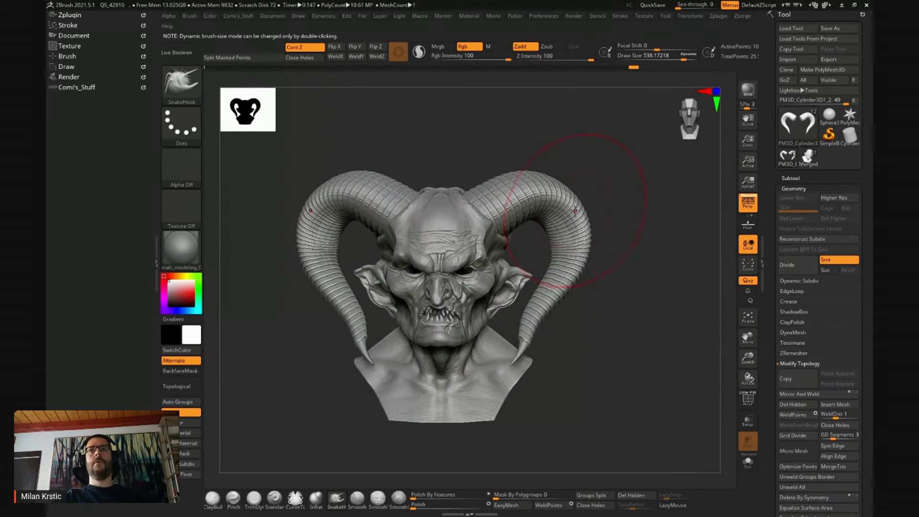
- Scale both horns down to about 0.95 with Transpose
key(w)
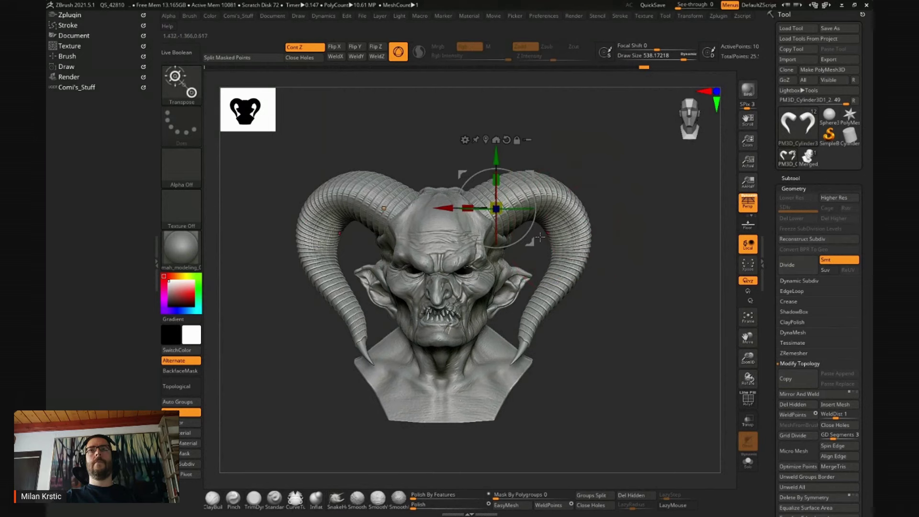
drag(498, 276, 495, 277)
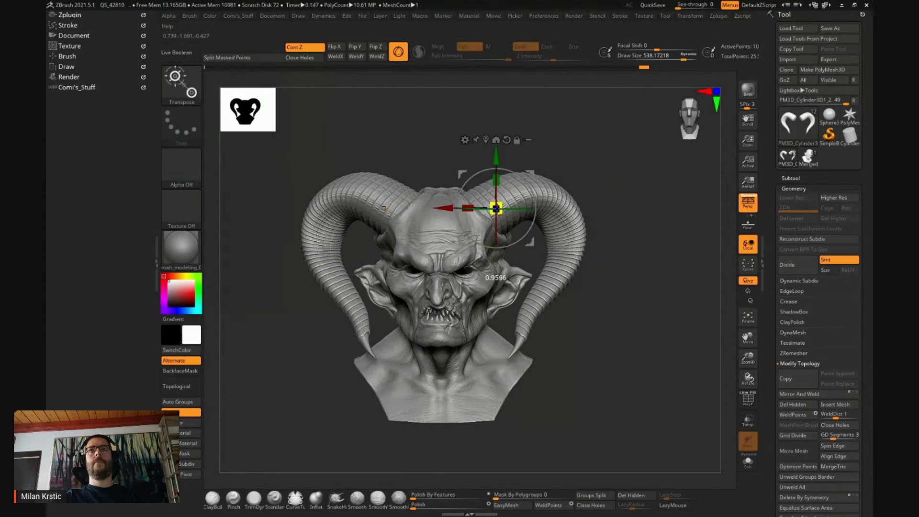
key(q)
- Hook the horn tips down into long pointed spikes onto the shoulders with SnakeHook, using a smaller brush
mouse_move(631, 212)
mouse_down()
mouse_move(600, 213)
mouse_move(597, 180)
mouse_up()
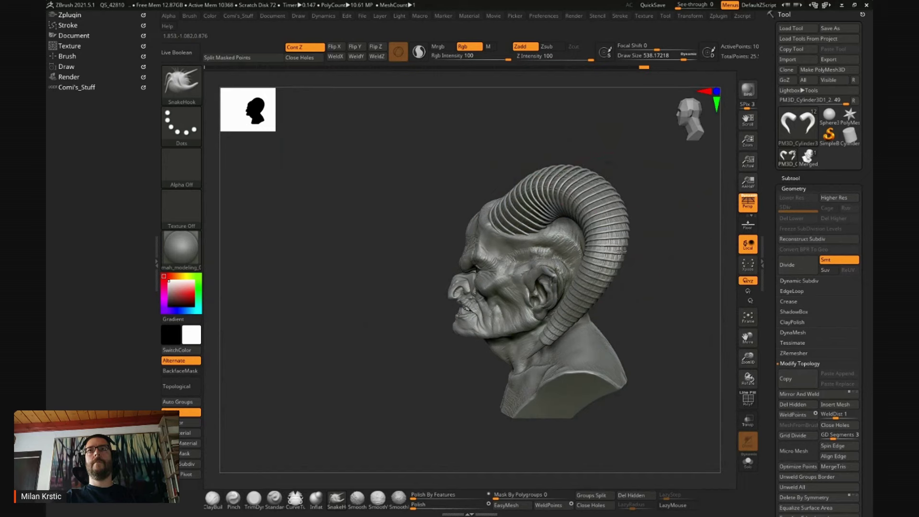
mouse_move(621, 249)
mouse_down()
mouse_move(587, 309)
mouse_move(573, 293)
mouse_up()
key(space)
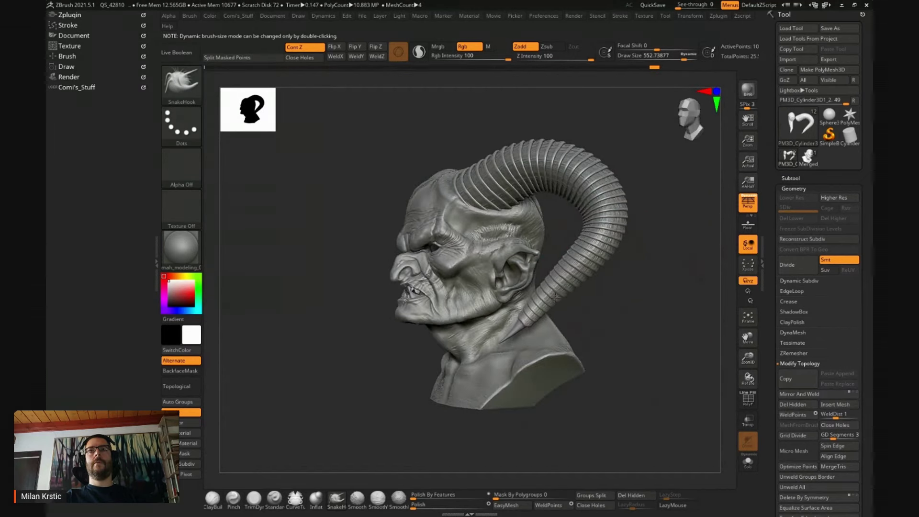
mouse_move(522, 322)
mouse_down()
mouse_move(550, 330)
mouse_move(624, 313)
mouse_move(527, 330)
mouse_up()
scroll(623, 320, up, 5)
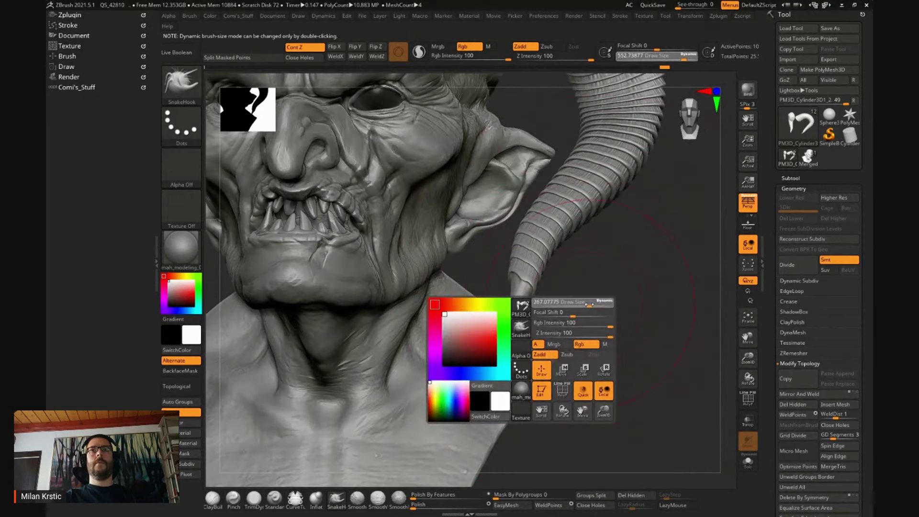
key(space)
drag(479, 364, 495, 337)
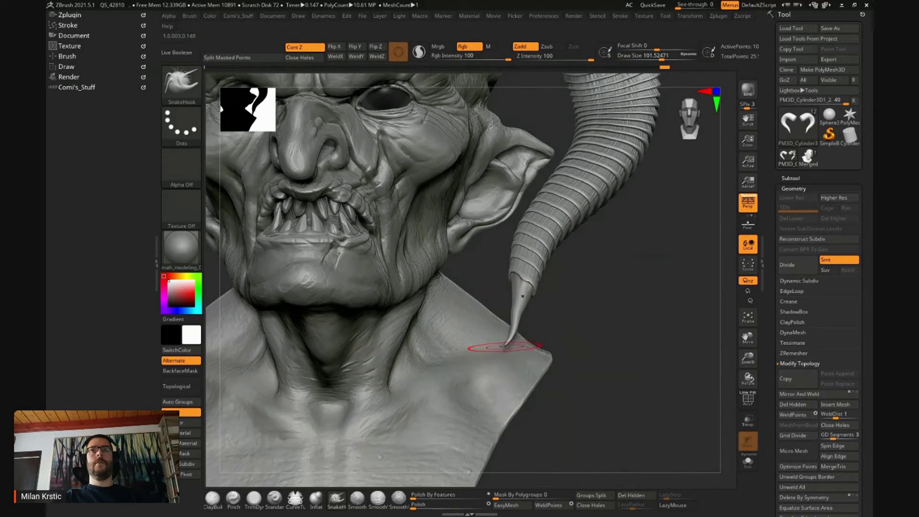
- Smooth where the horn tips meet the shoulders, checking the result from behind
drag(562, 304, 490, 330)
scroll(526, 316, up, 3)
key(shift)
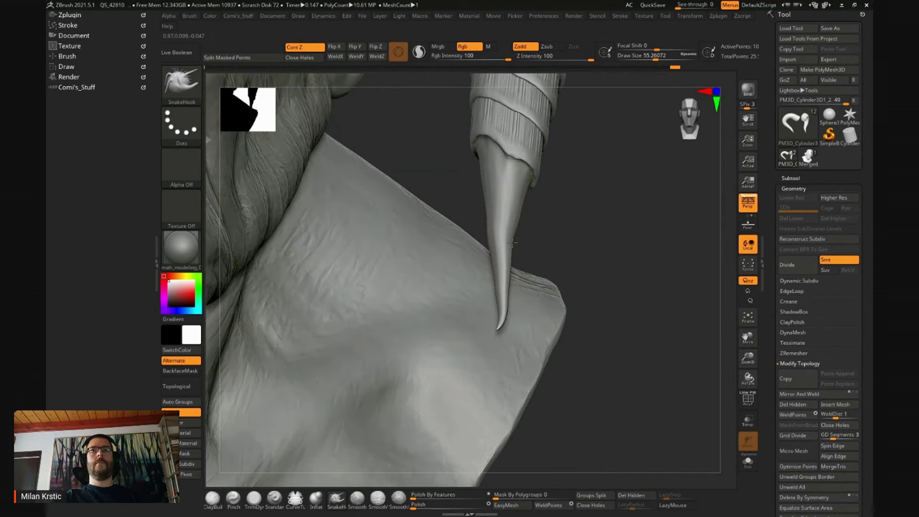
scroll(493, 275, down, 5)
mouse_move(601, 257)
mouse_down()
mouse_move(541, 246)
mouse_move(586, 306)
mouse_move(648, 241)
mouse_up()
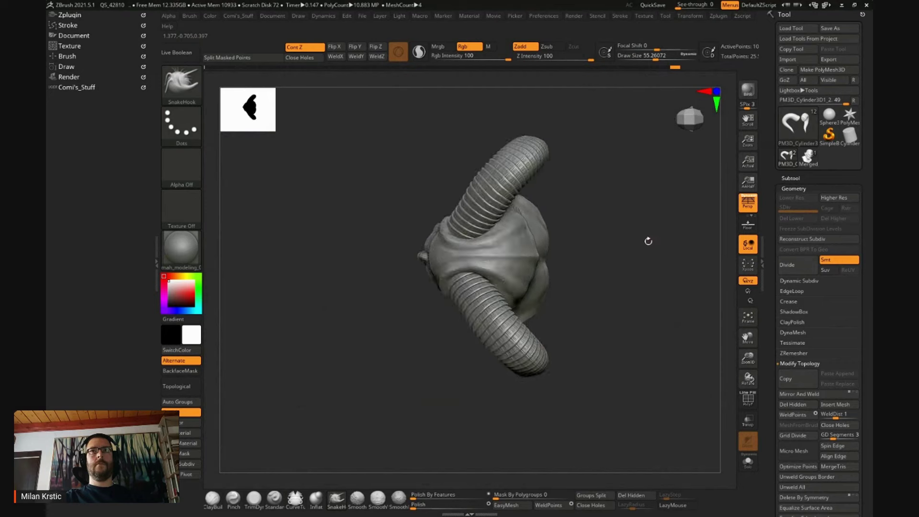
- Orbit around the bust and resize the SnakeHook brush for horn work
drag(592, 242, 609, 222)
key(space)
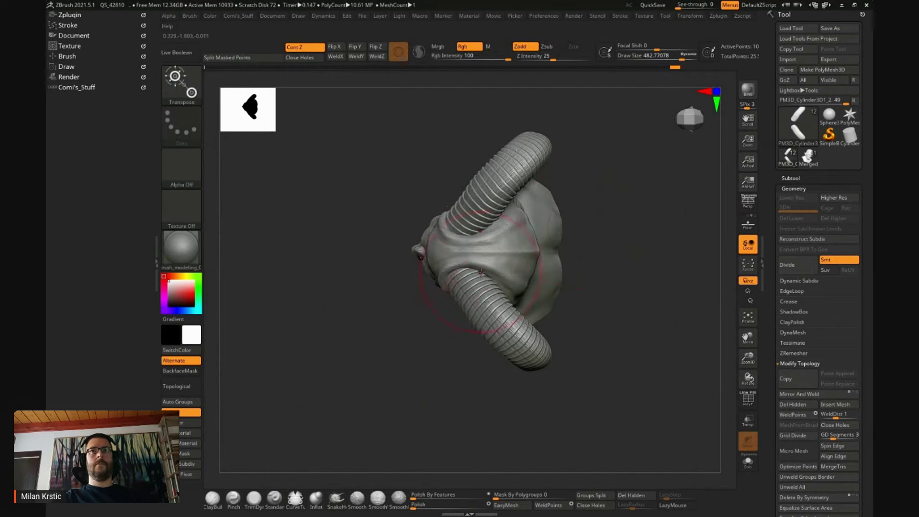
key(space)
drag(505, 315, 510, 316)
key(space)
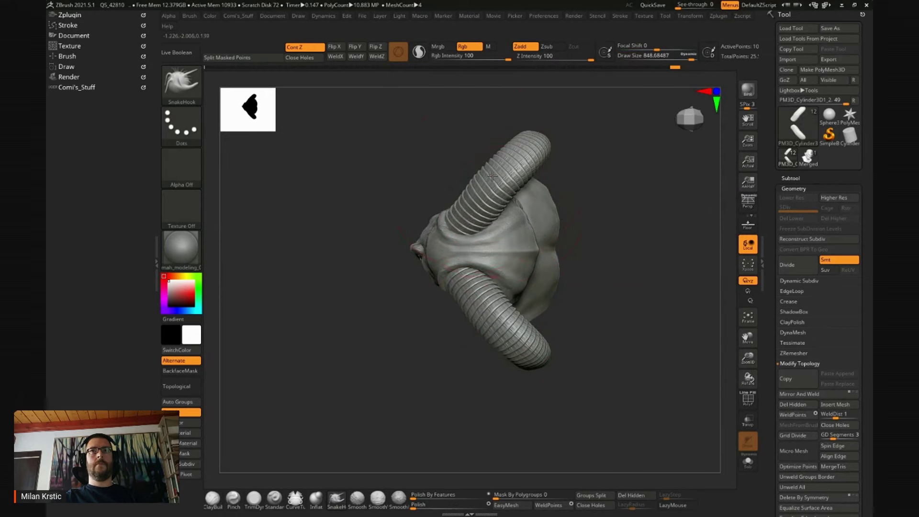
key(space)
mouse_move(495, 180)
mouse_down()
mouse_move(446, 229)
mouse_move(473, 191)
mouse_move(636, 298)
mouse_move(493, 184)
mouse_up()
key(space)
key(space)
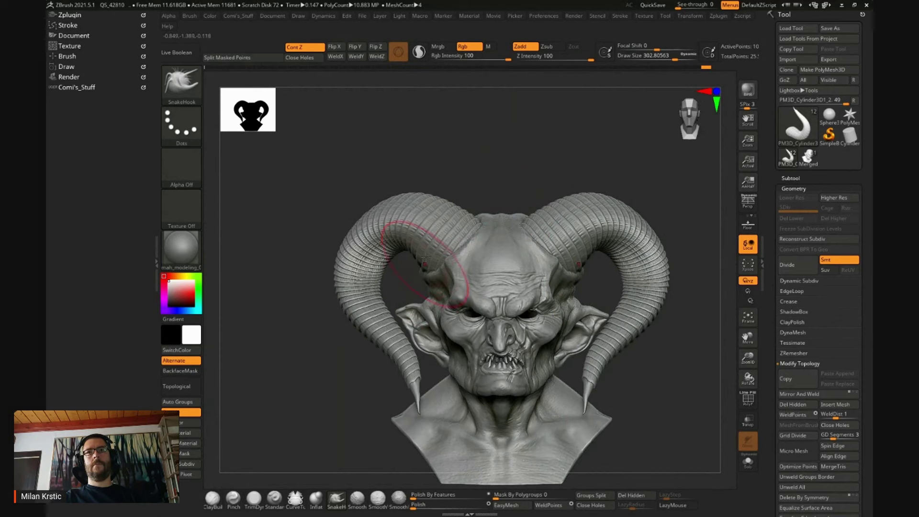
- Zoom in on a horn and orbit from profile around to the other side to inspect both horns
drag(424, 258, 534, 199)
mouse_move(472, 206)
alt+mouse_down()
mouse_move(472, 255)
mouse_move(600, 166)
mouse_move(478, 248)
alt+mouse_up()
key(space)
mouse_move(521, 237)
mouse_down()
mouse_move(534, 230)
mouse_move(534, 251)
mouse_up()
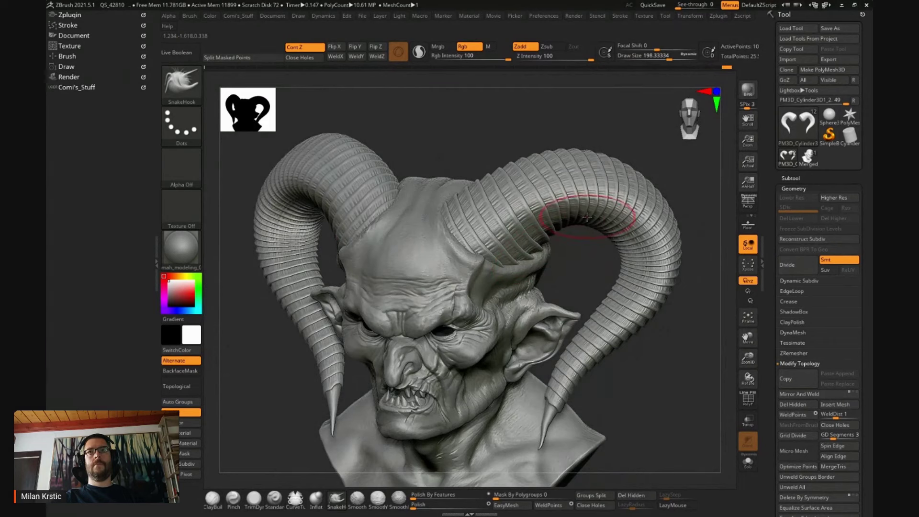
mouse_move(580, 212)
mouse_down()
mouse_move(690, 371)
mouse_move(526, 287)
mouse_move(622, 292)
mouse_up()
mouse_move(646, 365)
mouse_down()
mouse_move(658, 369)
mouse_move(662, 352)
mouse_move(637, 332)
mouse_up()
drag(581, 305, 533, 346)
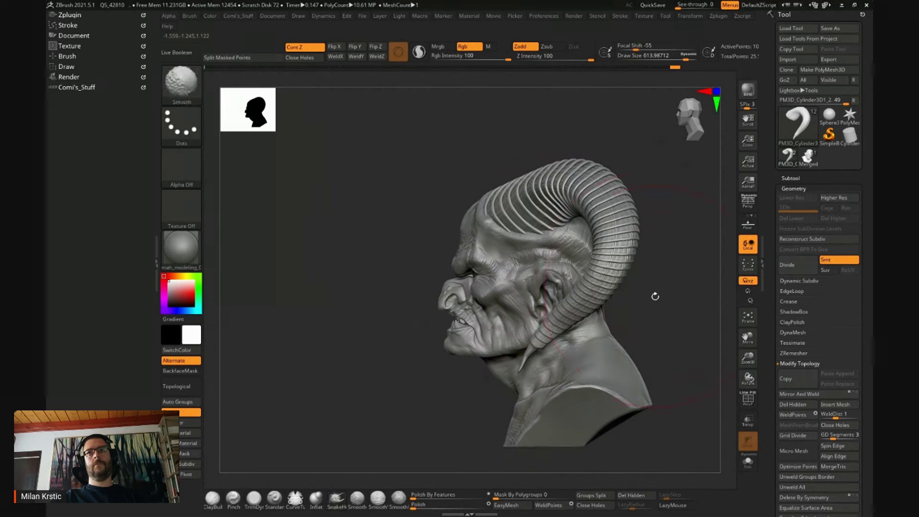
- Snap to the front view and pull both mirrored horns slightly inward
key(w)
drag(654, 297, 486, 203)
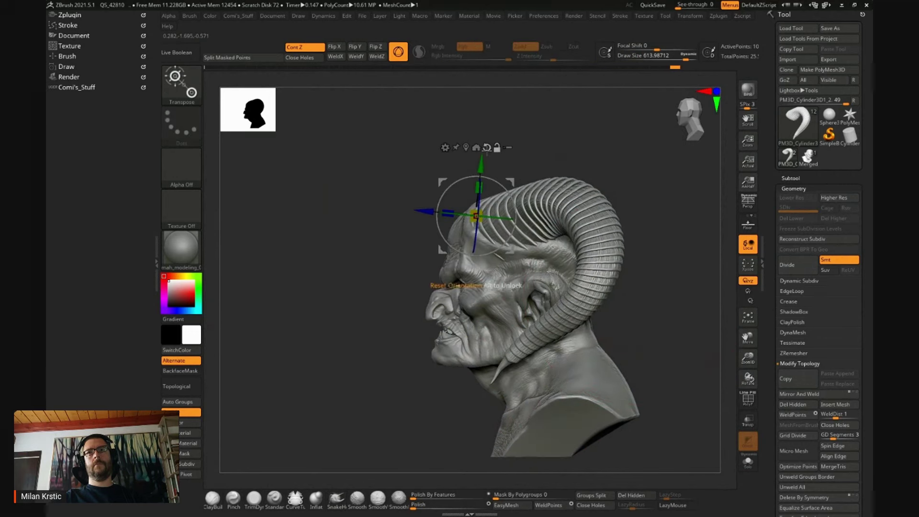
click(487, 147)
drag(588, 229, 601, 229)
key(space)
key(q)
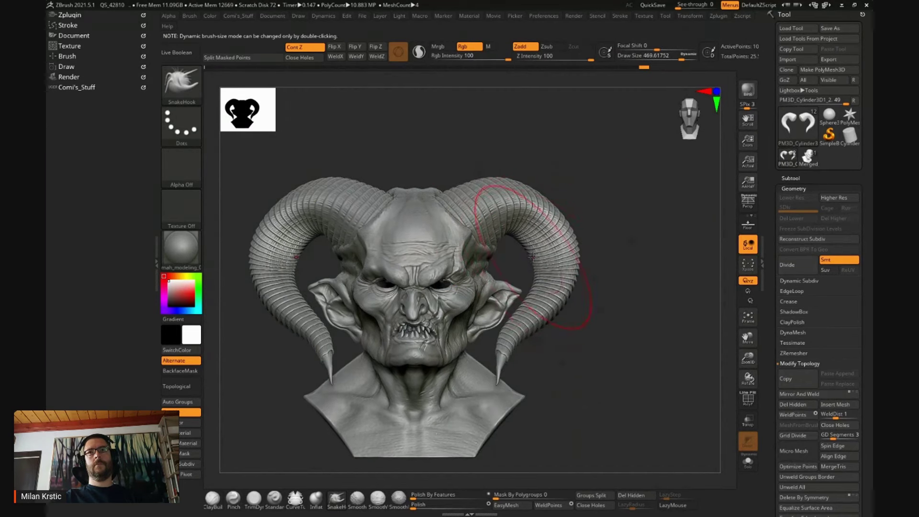
drag(586, 248, 537, 240)
key(space)
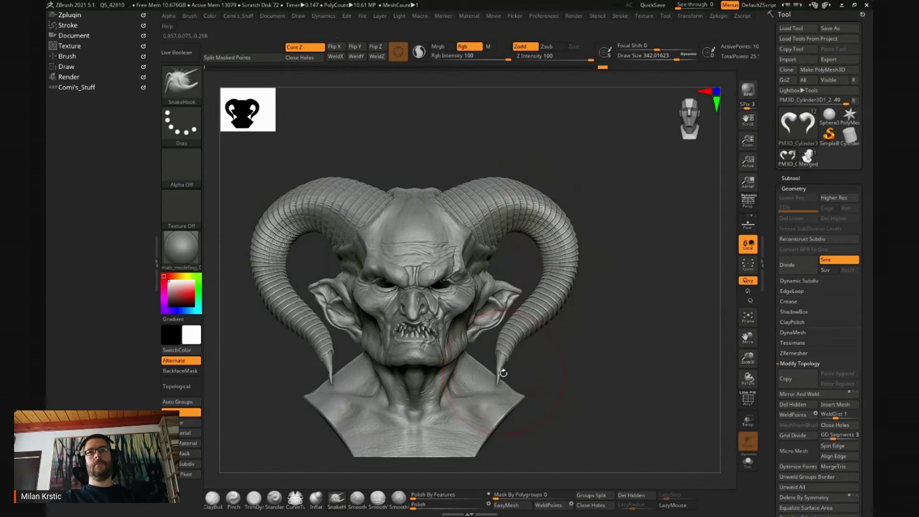
- Orbit to a side profile, enlarge the brush and zoom in on the head and right horn
drag(603, 331, 609, 315)
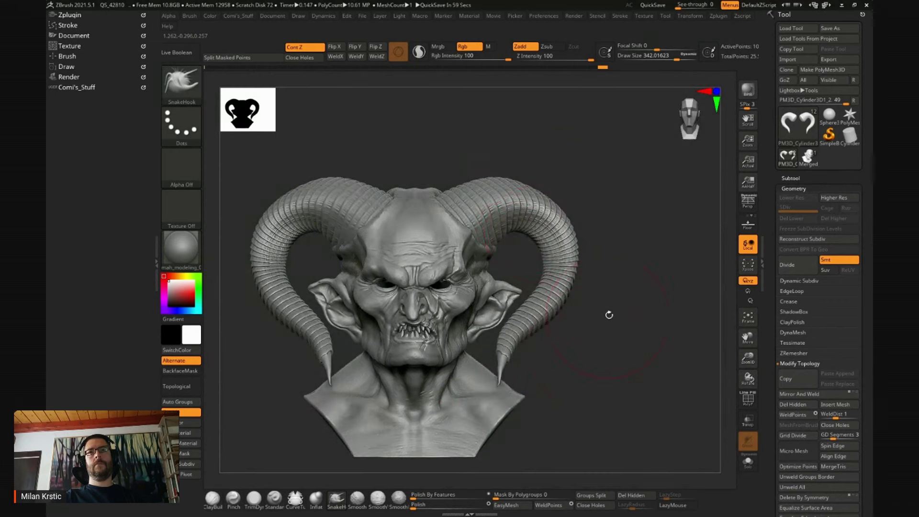
right_drag(538, 186, 577, 197)
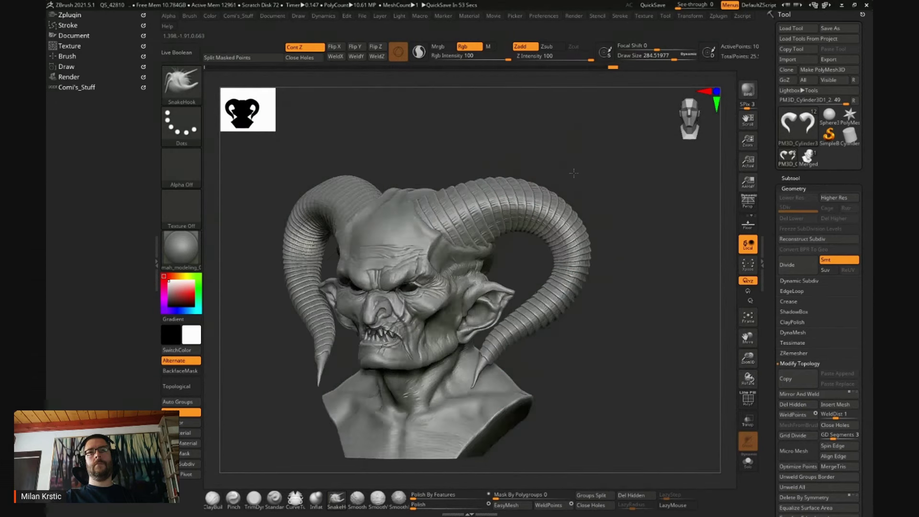
right_click(580, 201)
mouse_move(580, 202)
mouse_down()
mouse_move(594, 202)
mouse_move(470, 286)
mouse_move(634, 314)
mouse_move(576, 185)
mouse_up()
right_click(392, 278)
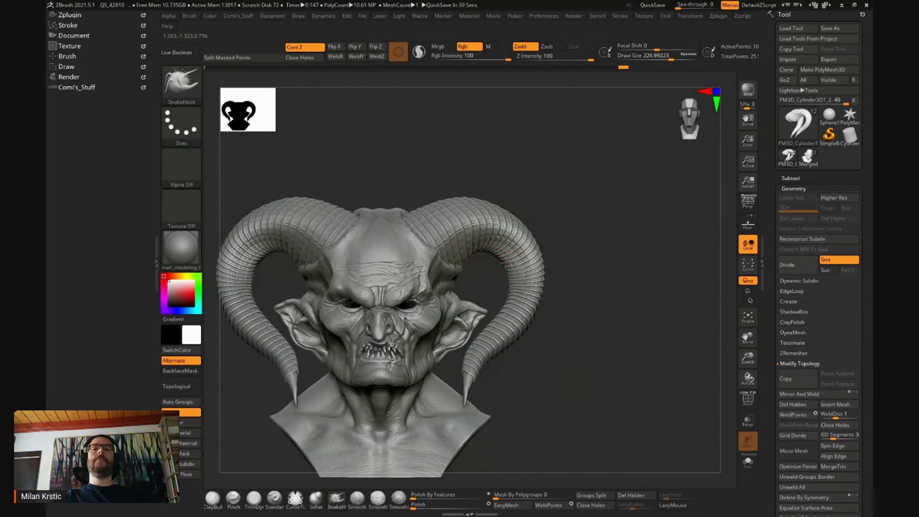
mouse_move(575, 316)
alt+mouse_down()
mouse_move(619, 301)
mouse_move(601, 273)
mouse_move(546, 282)
alt+mouse_up()
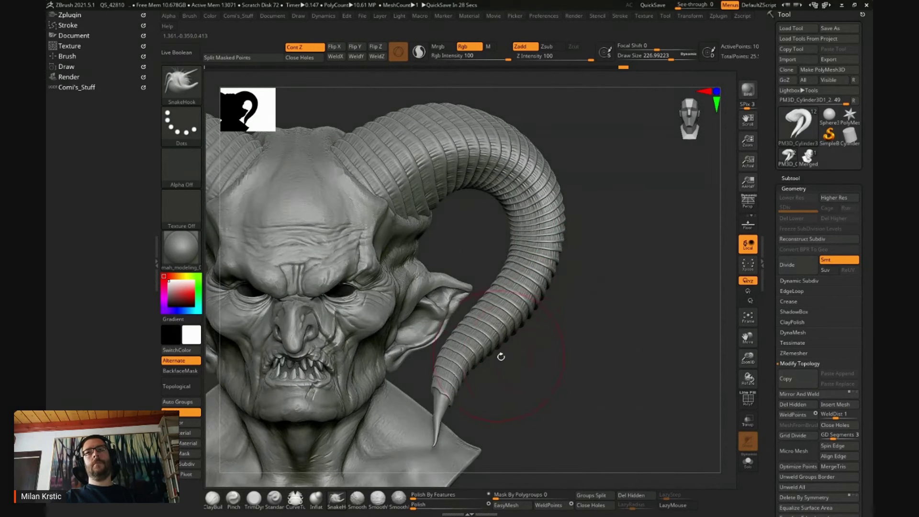
shift+drag(622, 288, 574, 240)
- Reduce the brush size, rotate the head and turn on perspective view
right_click(474, 287)
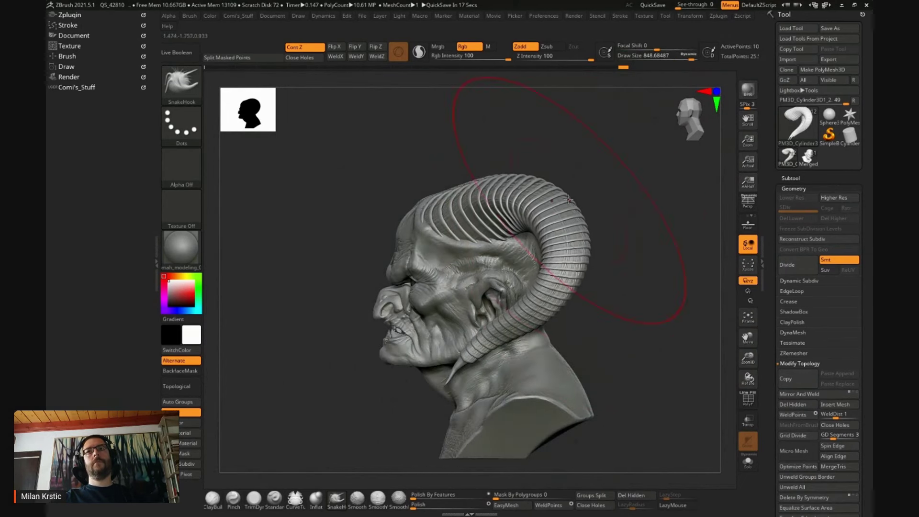
right_click(584, 258)
drag(584, 258, 550, 258)
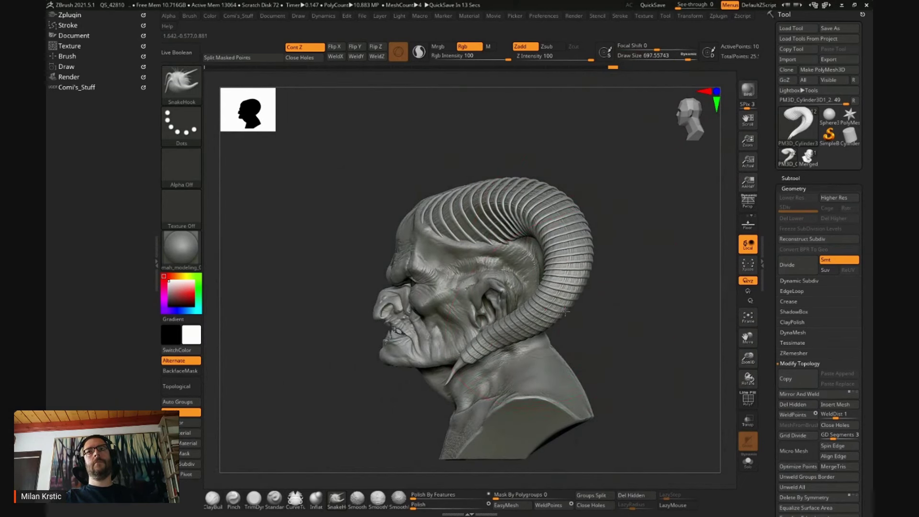
right_click(498, 335)
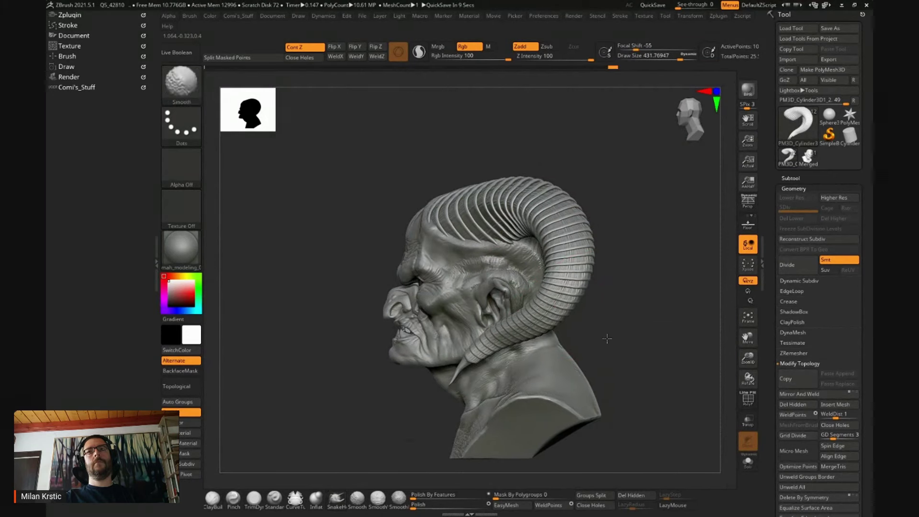
drag(603, 332, 653, 326)
key(p)
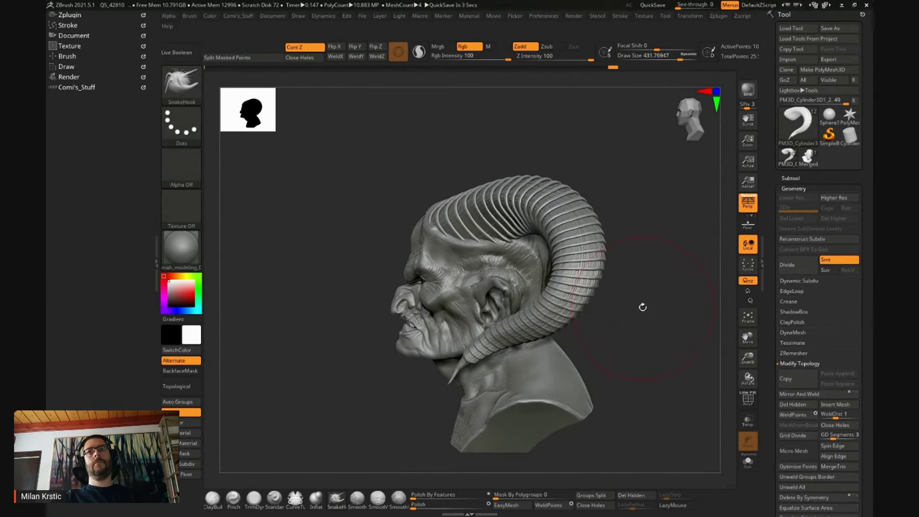
key(w)
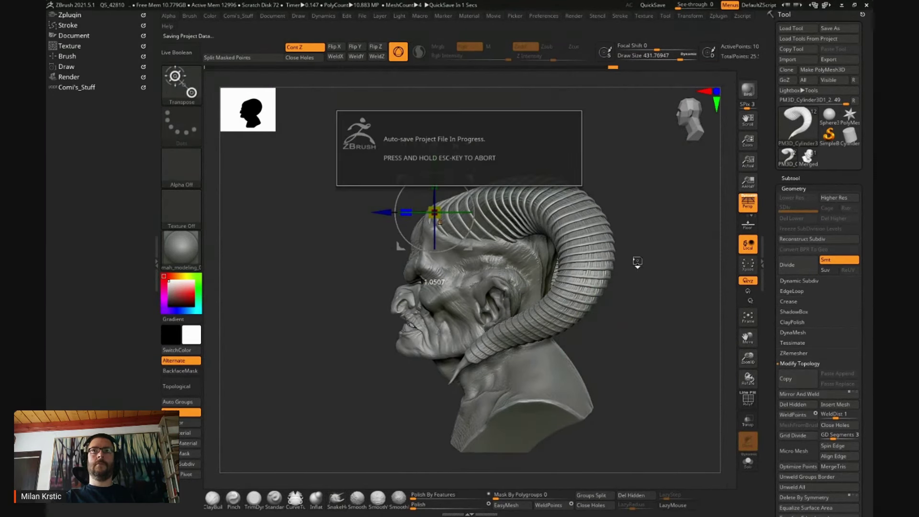
- Select the SnakeHook brush (B, S, H) and turn the bust to a side profile
mouse_move(629, 243)
mouse_down()
mouse_move(644, 289)
mouse_move(484, 266)
mouse_up()
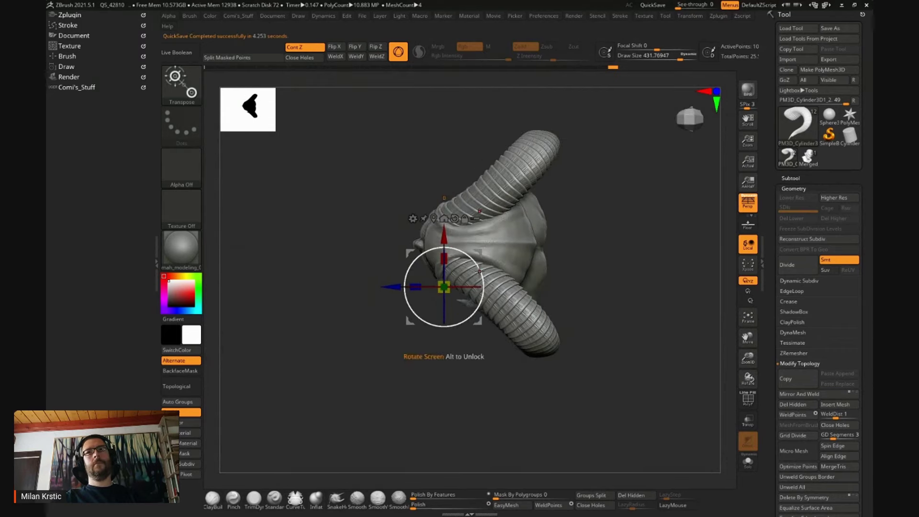
mouse_move(446, 233)
shift+mouse_down()
mouse_move(621, 241)
mouse_move(598, 248)
mouse_move(613, 251)
mouse_move(587, 271)
shift+mouse_up()
key(q)
key(b)
key(s)
key(h)
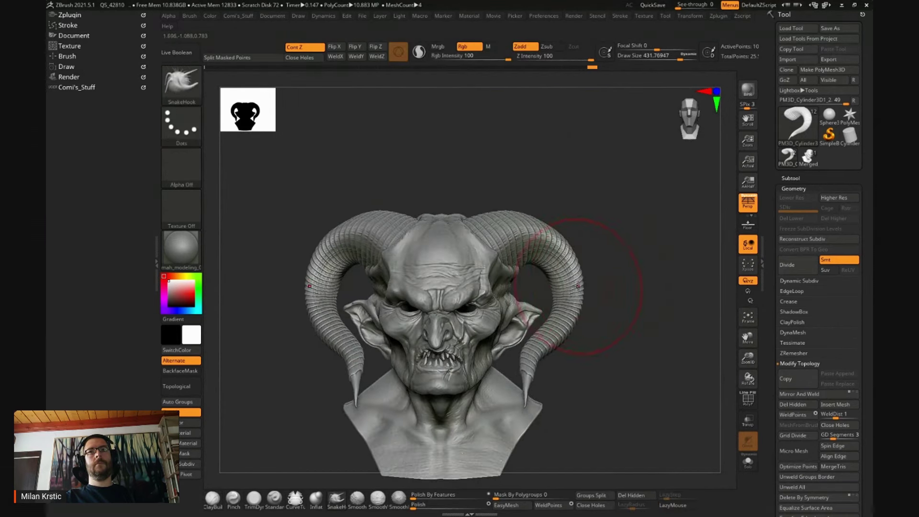
shift+drag(564, 231, 621, 269)
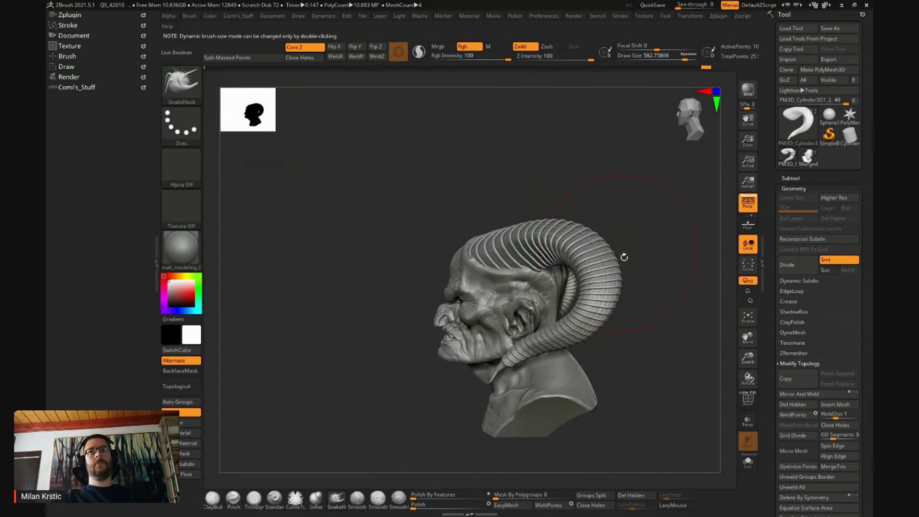
- Reduce the SnakeHook Draw Size to about 630, then to about 312
key(space)
drag(544, 296, 532, 296)
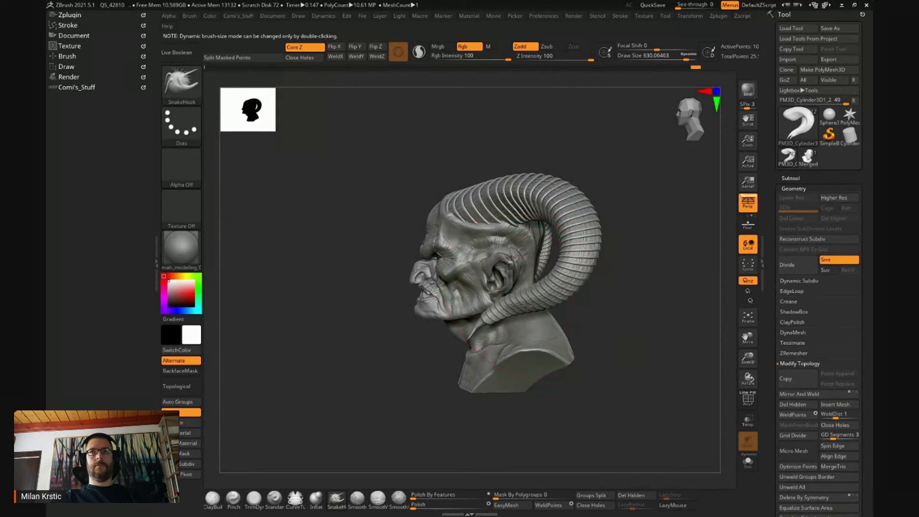
drag(635, 216, 590, 274)
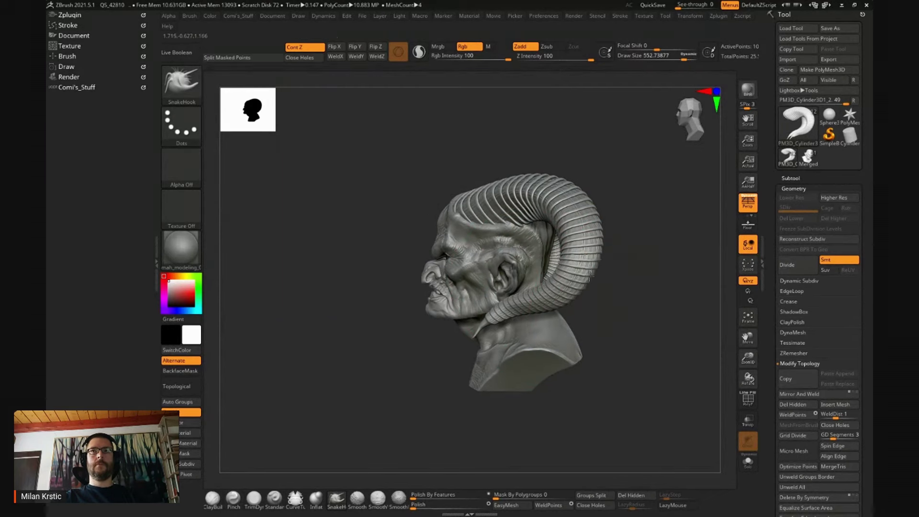
mouse_move(563, 303)
shift+mouse_down()
mouse_move(649, 330)
mouse_move(527, 315)
shift+mouse_up()
right_click(411, 335)
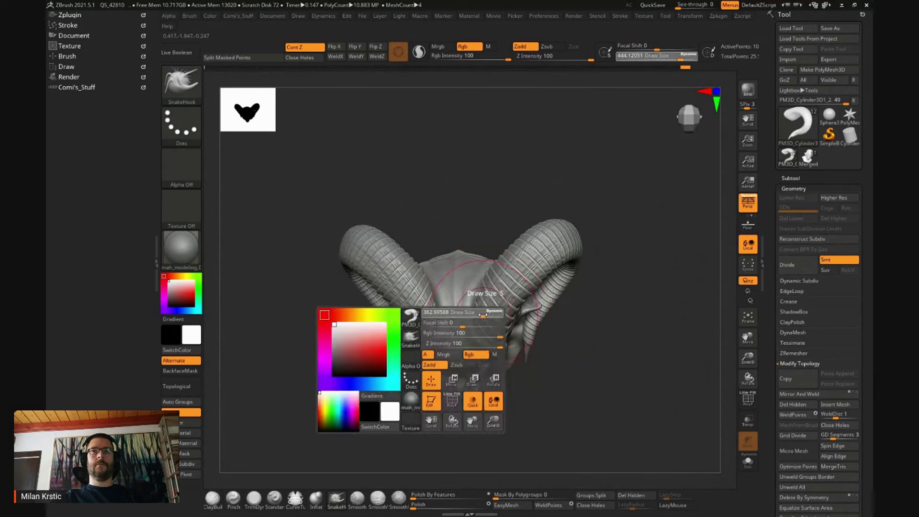
drag(574, 407, 477, 315)
- Orbit through side, front and top views to pull the horns into a tighter curl
mouse_move(488, 205)
shift+mouse_down()
mouse_move(464, 206)
mouse_move(513, 213)
mouse_move(478, 300)
shift+mouse_up()
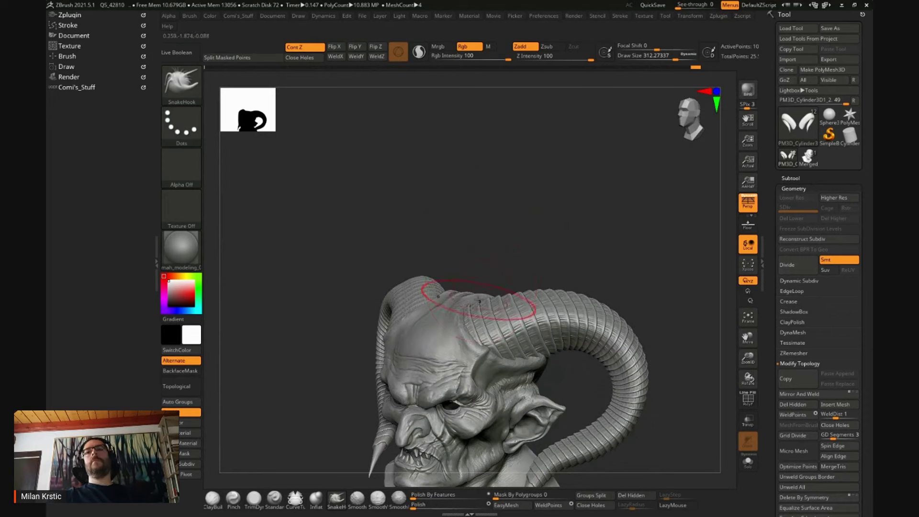
mouse_move(504, 259)
shift+mouse_down()
mouse_move(550, 208)
mouse_move(549, 264)
mouse_move(574, 371)
mouse_move(550, 378)
mouse_move(508, 364)
mouse_move(498, 383)
shift+mouse_up()
key(space)
mouse_move(595, 334)
mouse_down()
mouse_move(414, 413)
mouse_move(497, 201)
mouse_up()
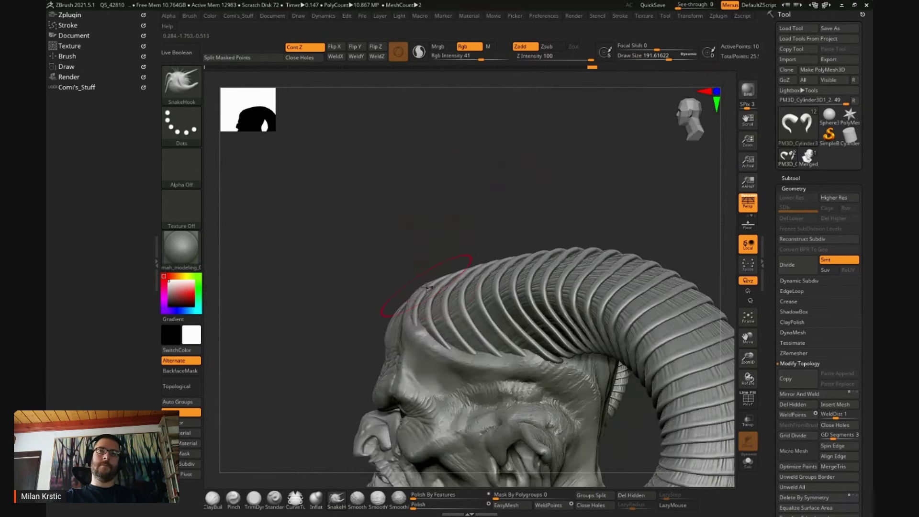
drag(497, 200, 441, 337)
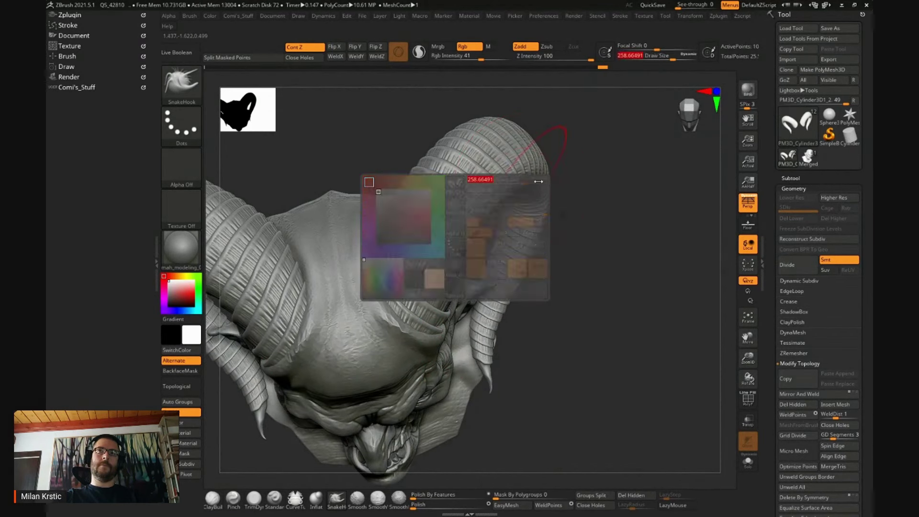
- Set Draw Size to about 342, refine the horns from several angles and turn off perspective
drag(559, 262, 543, 252)
key(space)
mouse_move(474, 261)
mouse_down()
mouse_move(502, 266)
mouse_move(464, 271)
mouse_up()
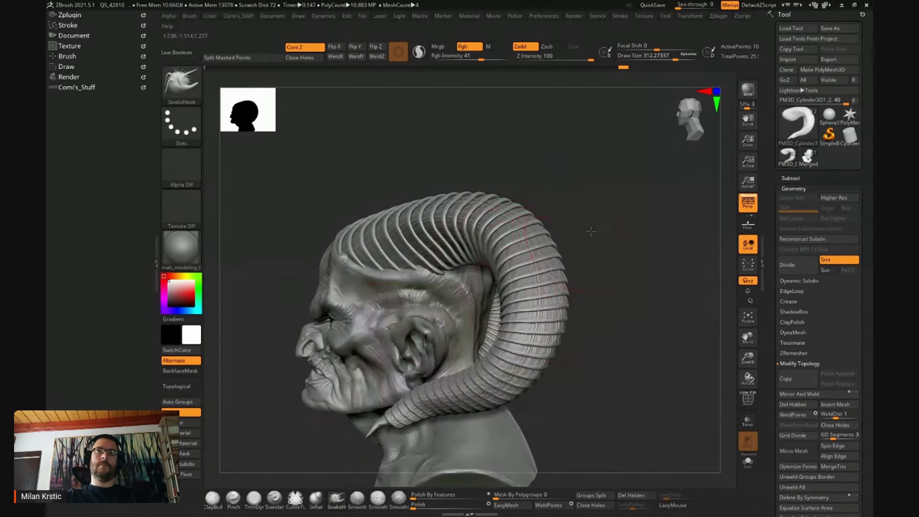
drag(514, 290, 528, 282)
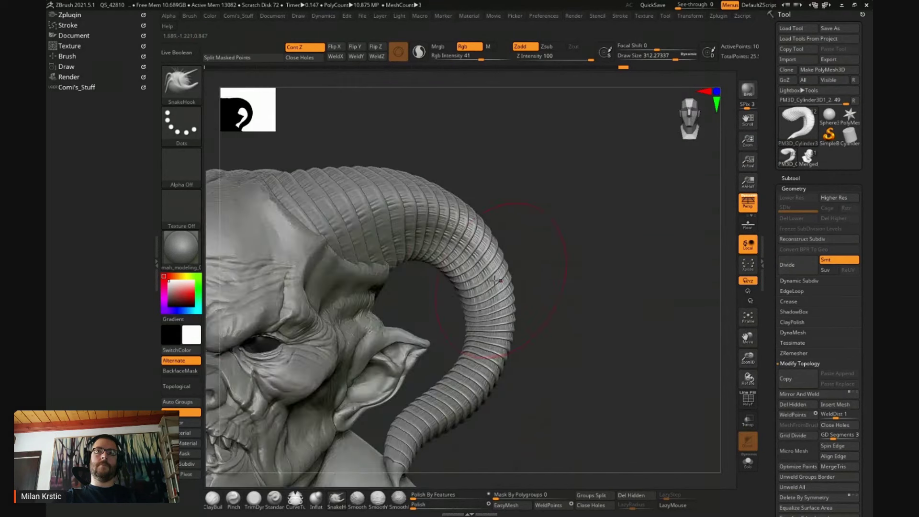
mouse_move(608, 245)
mouse_down()
mouse_move(581, 222)
mouse_move(479, 258)
mouse_up()
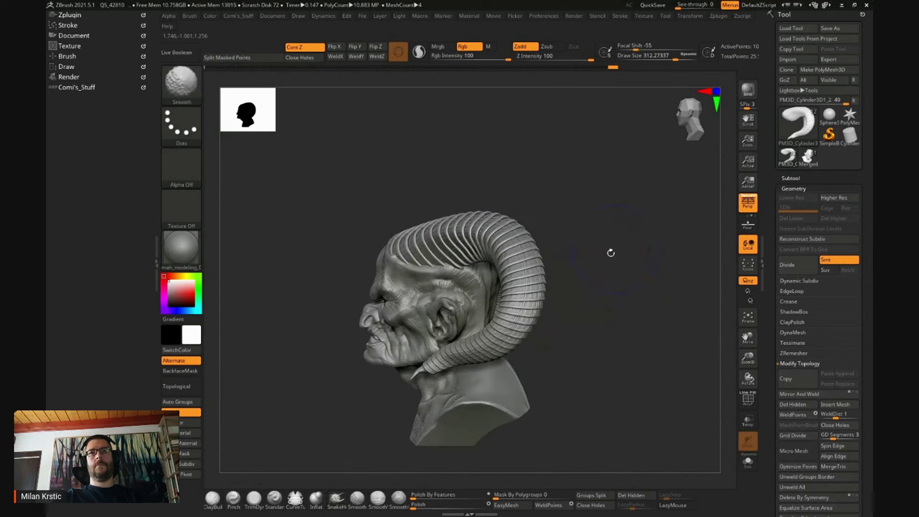
key(p)
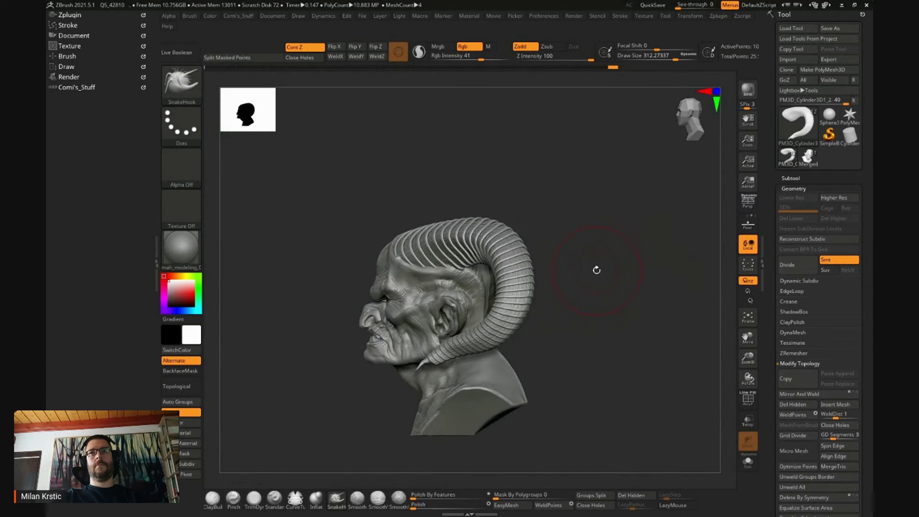
drag(596, 269, 521, 263)
key(w)
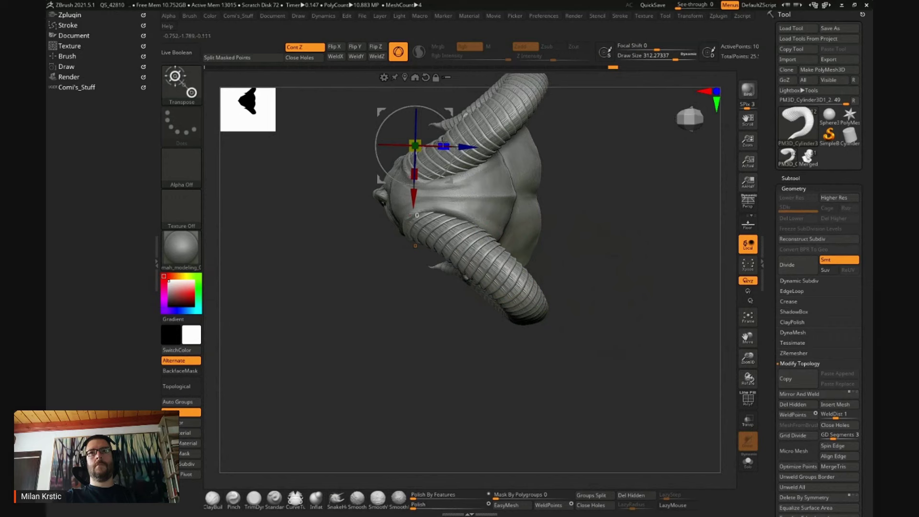
drag(628, 165, 660, 208)
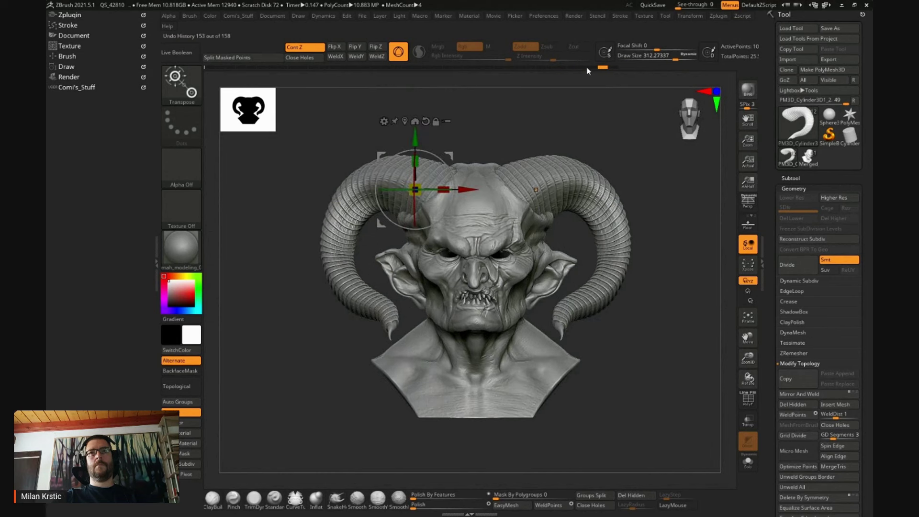
mouse_move(647, 144)
mouse_down()
mouse_move(638, 307)
mouse_move(615, 303)
mouse_move(611, 201)
mouse_move(645, 172)
mouse_up()
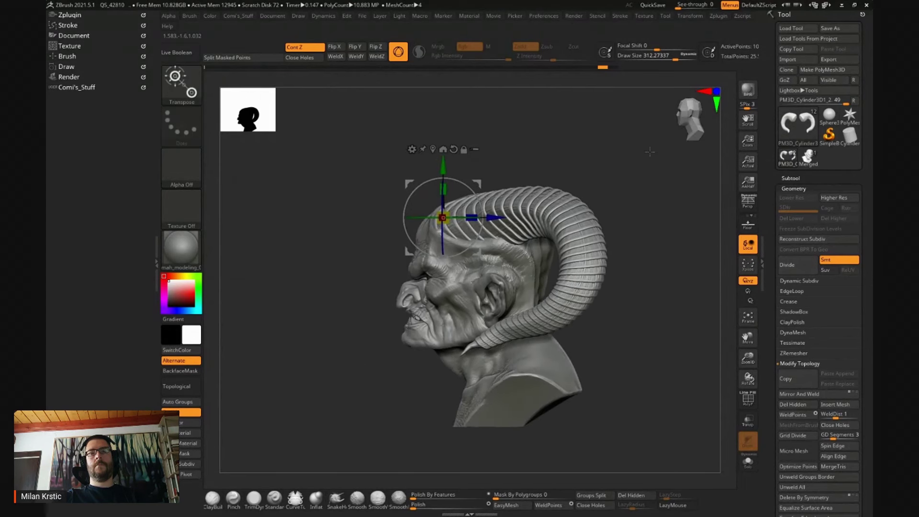
click(748, 202)
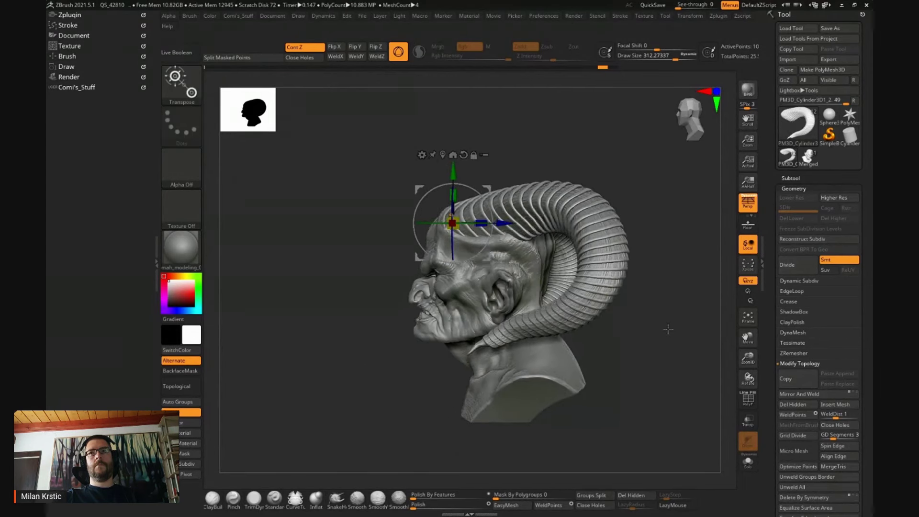
key(p)
shift+drag(670, 230, 417, 221)
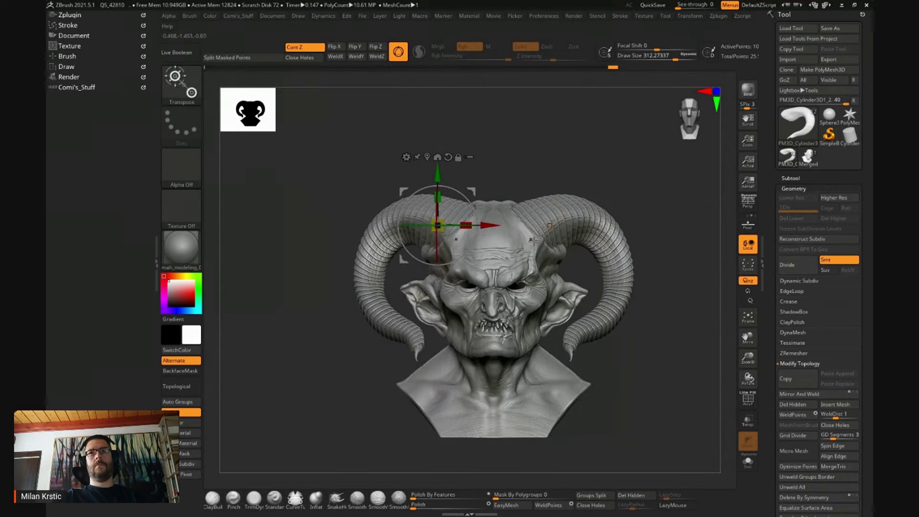
key(q)
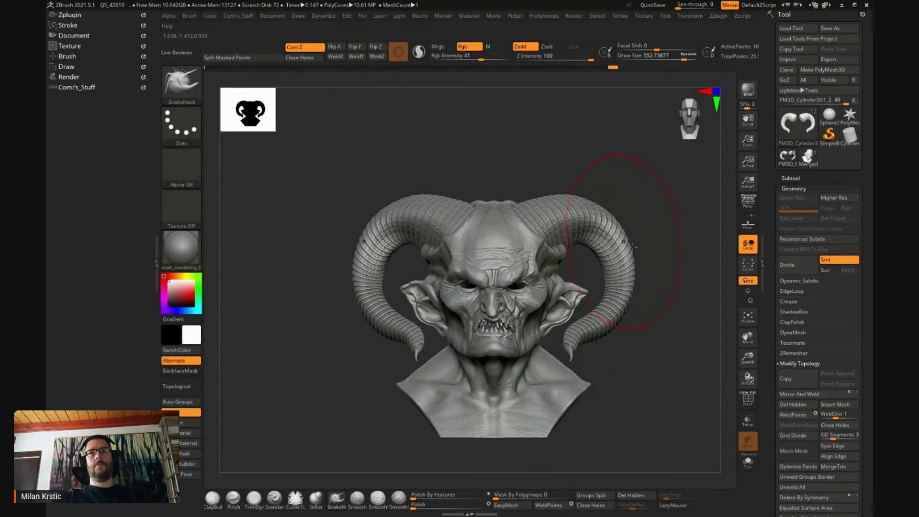
scroll(642, 329, up, 3)
key(space)
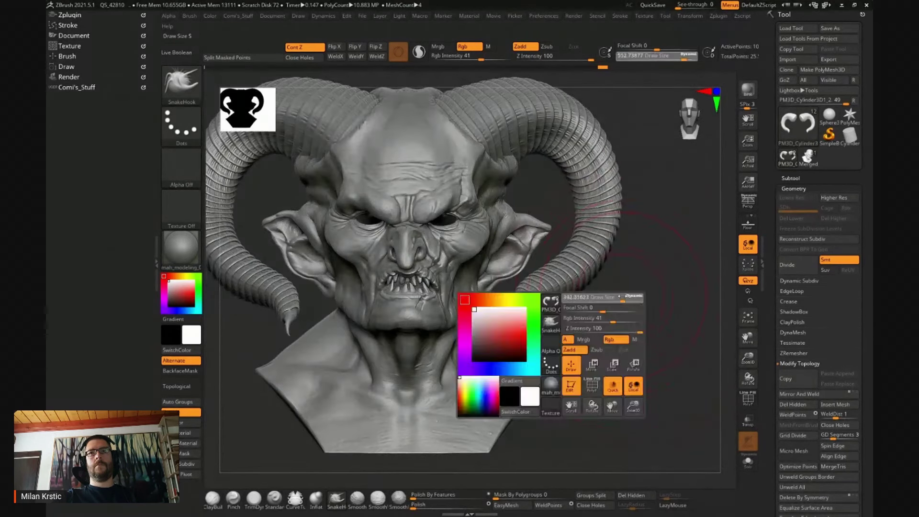
mouse_move(609, 300)
mouse_down()
mouse_move(560, 318)
mouse_move(624, 178)
mouse_up()
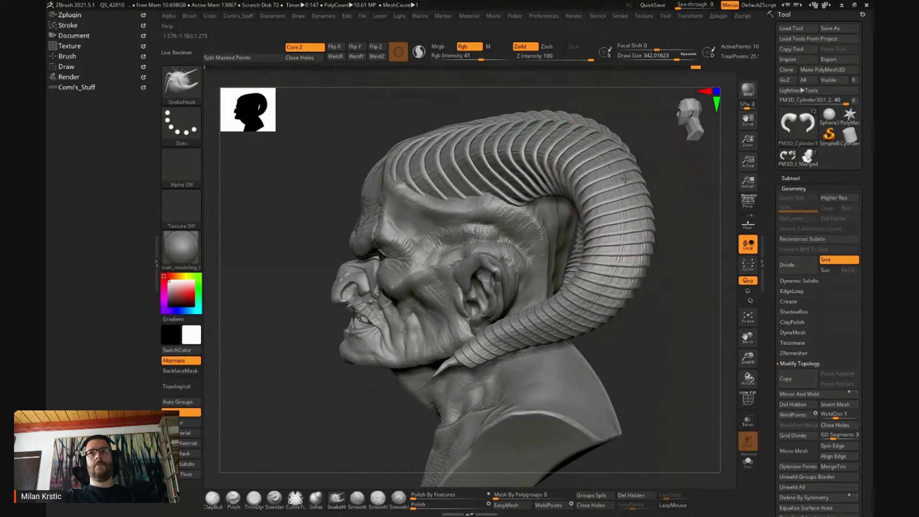
key(space)
mouse_move(483, 297)
mouse_down()
mouse_move(593, 204)
mouse_move(585, 256)
mouse_move(665, 243)
mouse_up()
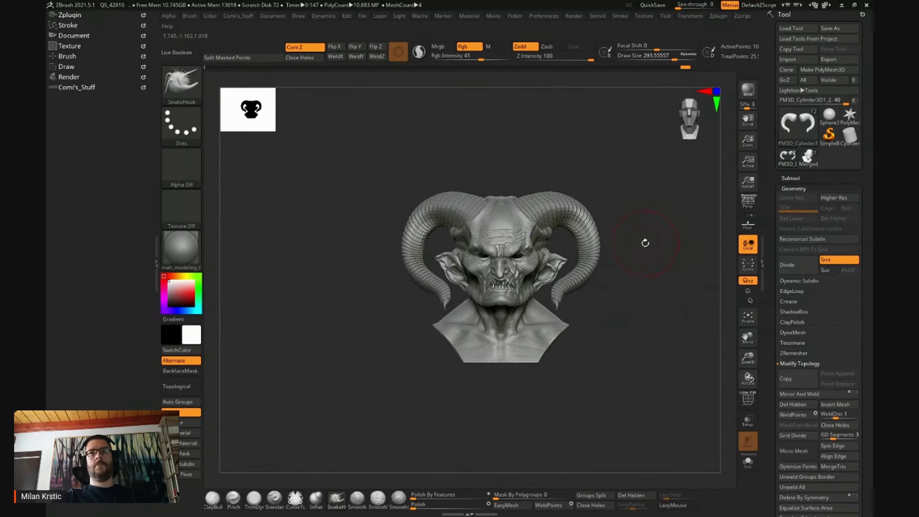
key(f)
key(b)
key(c)
key(b)
- Shrink the ClayBuildup brush Draw Size to about 82
key(space)
mouse_move(614, 184)
mouse_down()
mouse_move(471, 221)
mouse_move(450, 237)
mouse_up()
key(space)
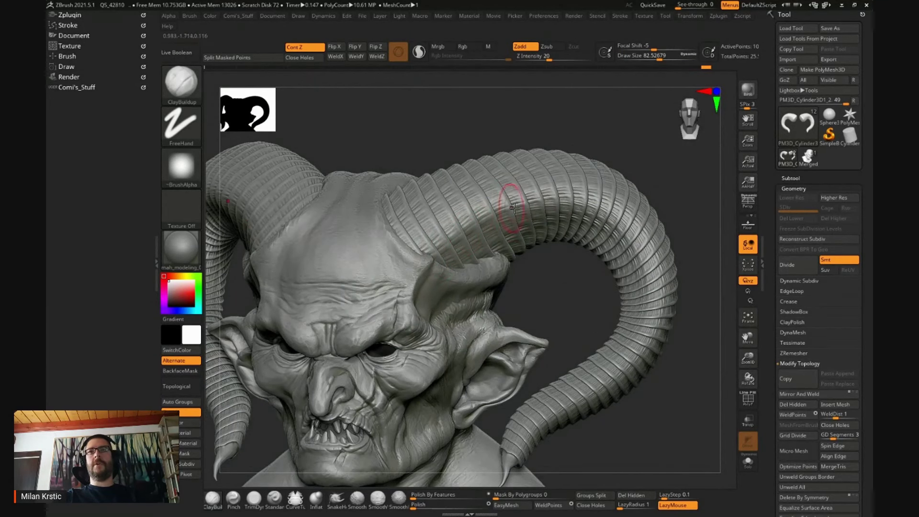
- Switch to the Standard brush with Dots stroke and set Alpha to Off
key(ctrl)
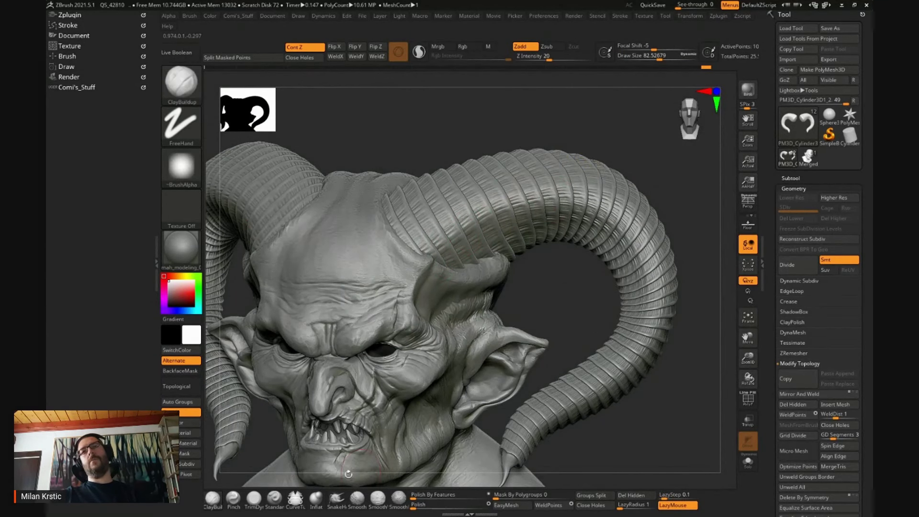
click(275, 499)
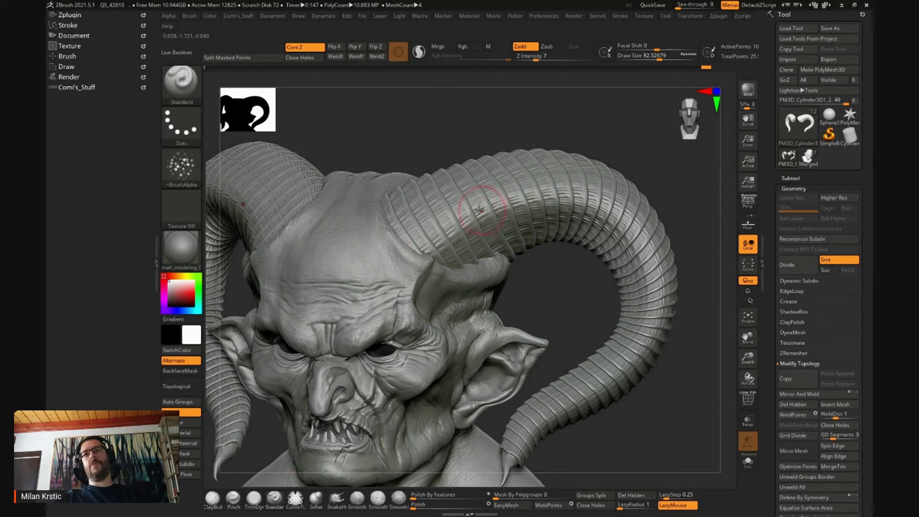
click(182, 167)
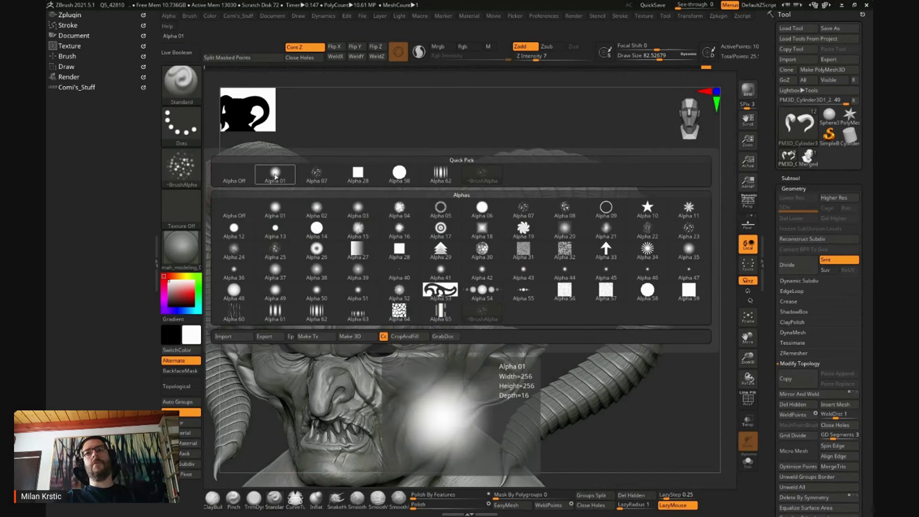
click(237, 178)
text(33)
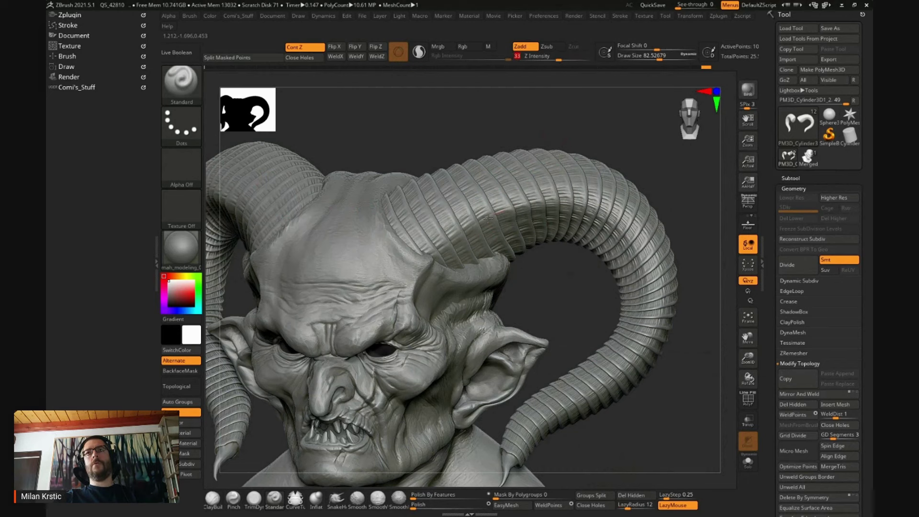
- Frame the head and sculpt detail along the horn bases from front and side angles
mouse_move(499, 207)
right_down()
mouse_move(450, 261)
mouse_move(457, 250)
right_up()
right_click(450, 261)
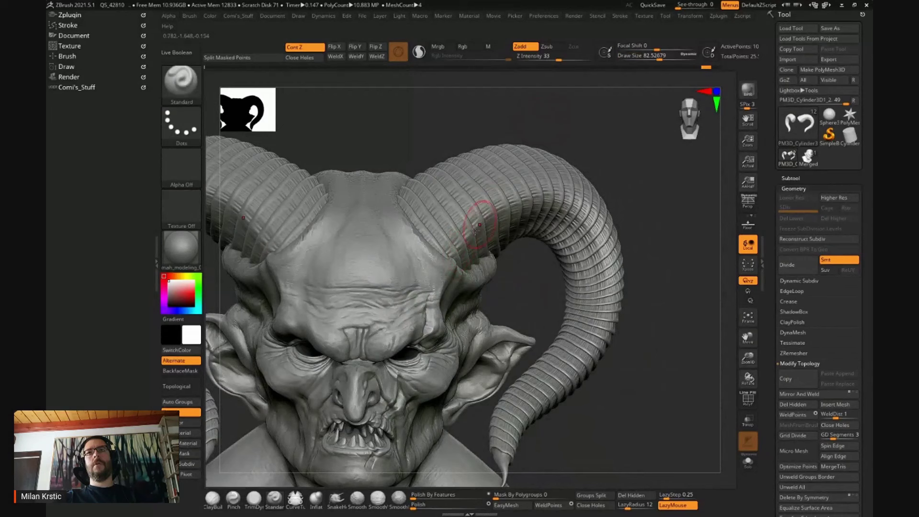
right_drag(615, 153, 531, 163)
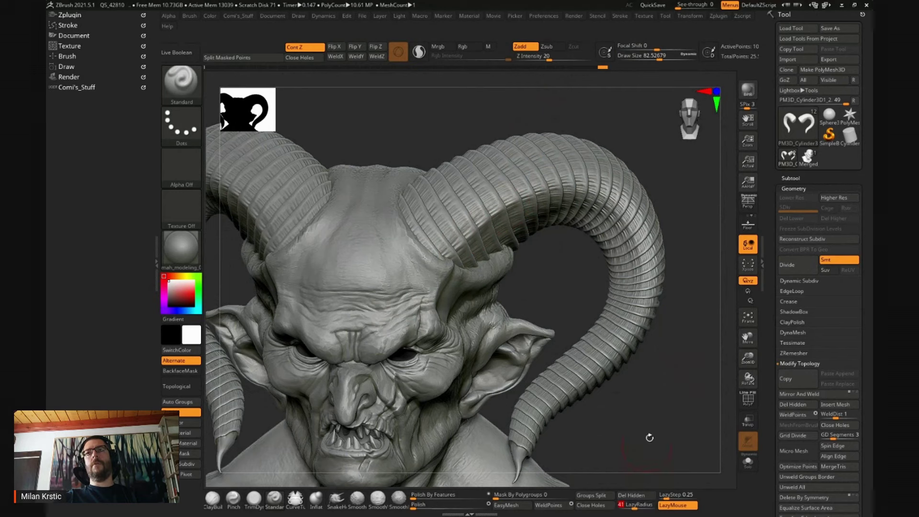
key(f)
right_drag(661, 378, 502, 205)
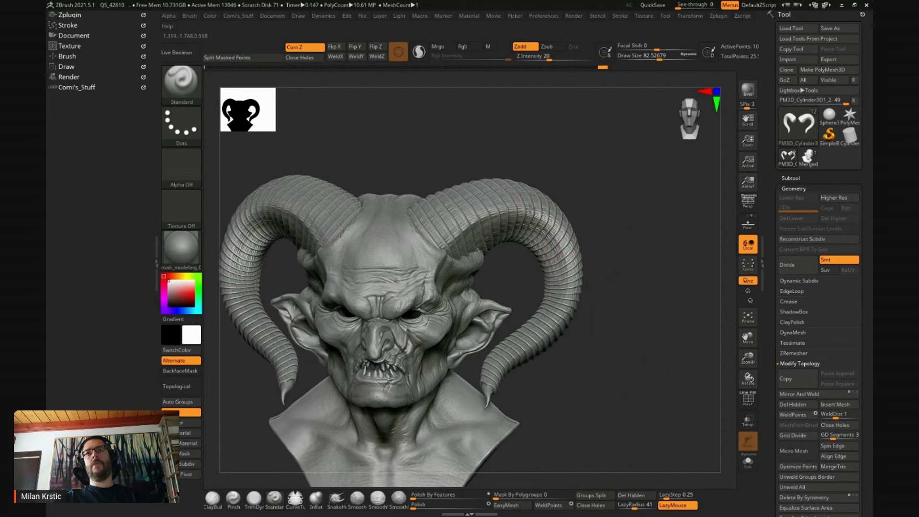
key(space)
right_drag(560, 182, 510, 210)
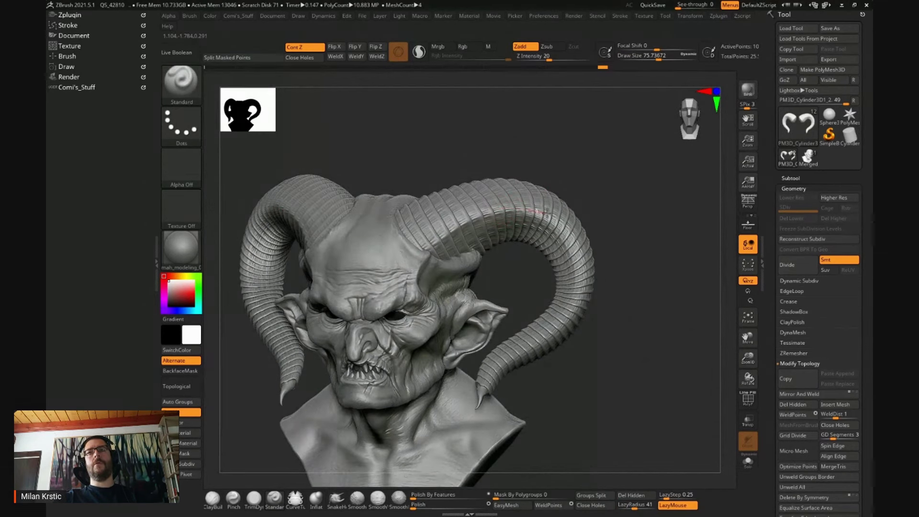
right_drag(571, 249, 524, 206)
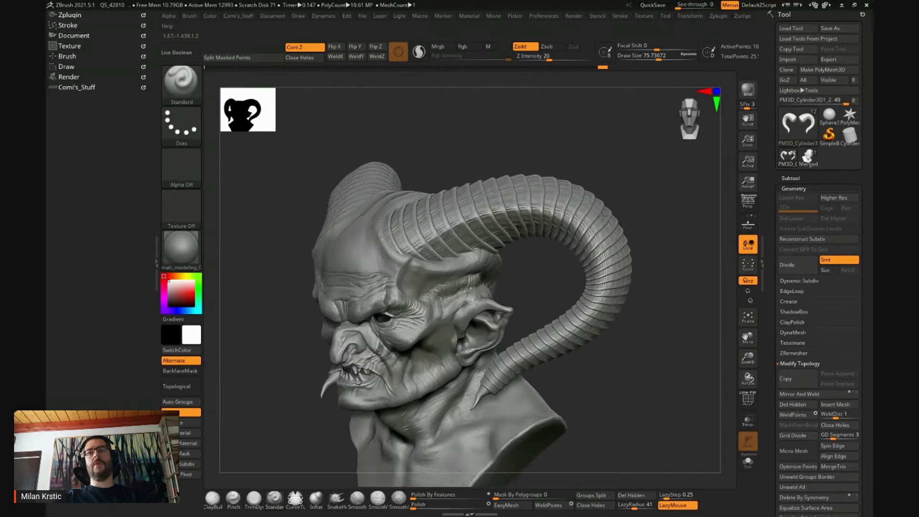
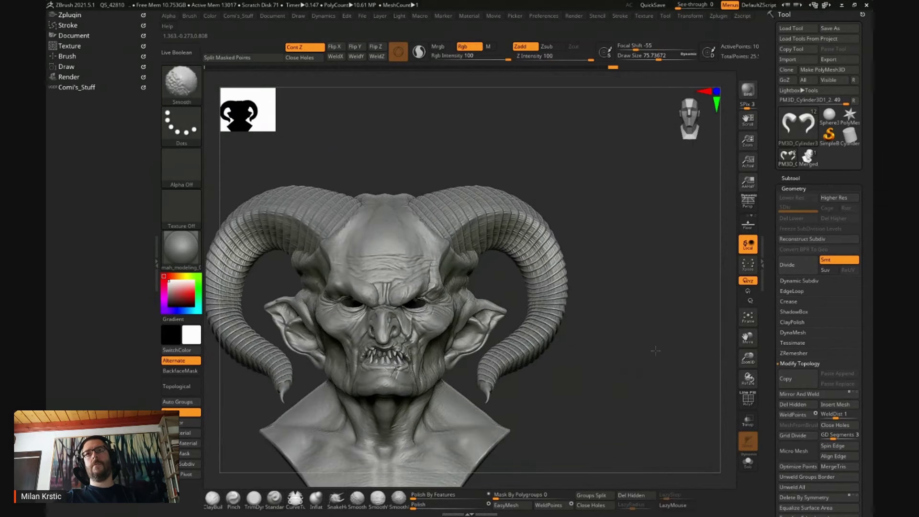
- Zoom onto the right horn base, select ClayBuildup and raise Draw Size to about 41
drag(621, 243, 626, 227)
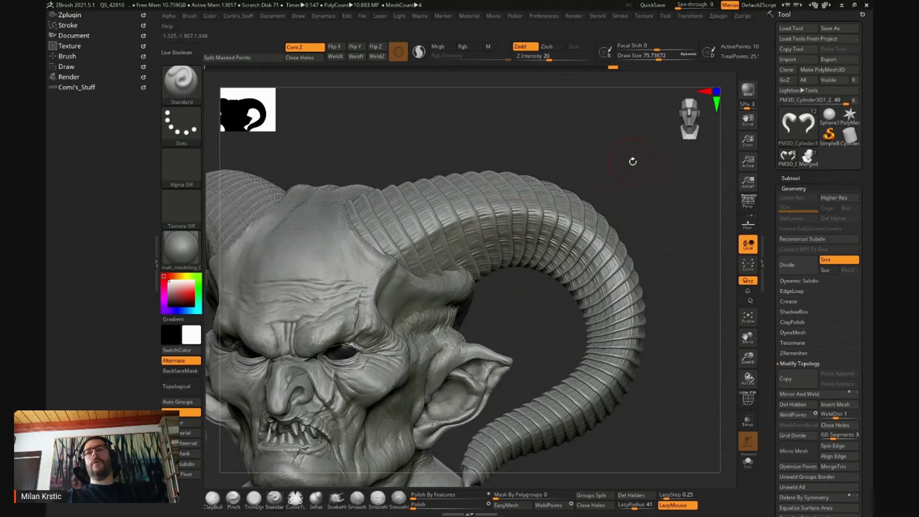
drag(632, 161, 624, 183)
key(b)
key(c)
key(b)
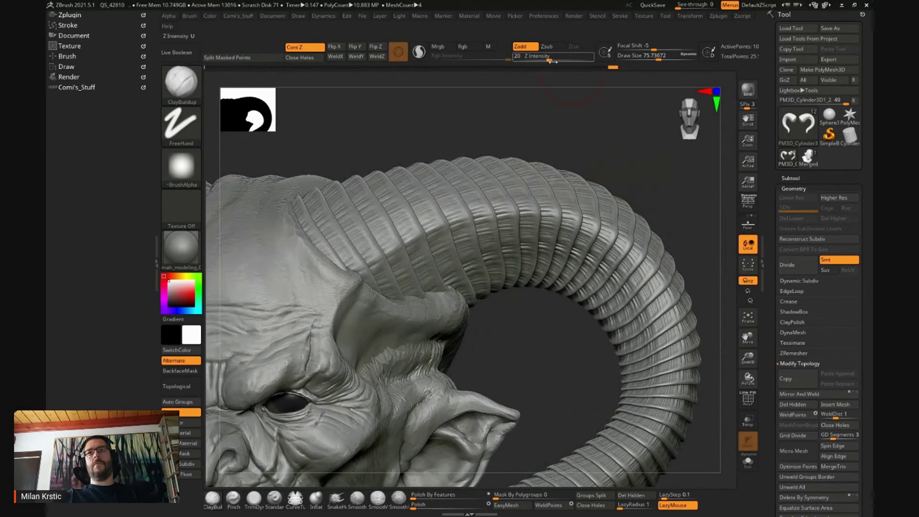
right_drag(504, 249, 598, 213)
key(space)
drag(457, 254, 497, 253)
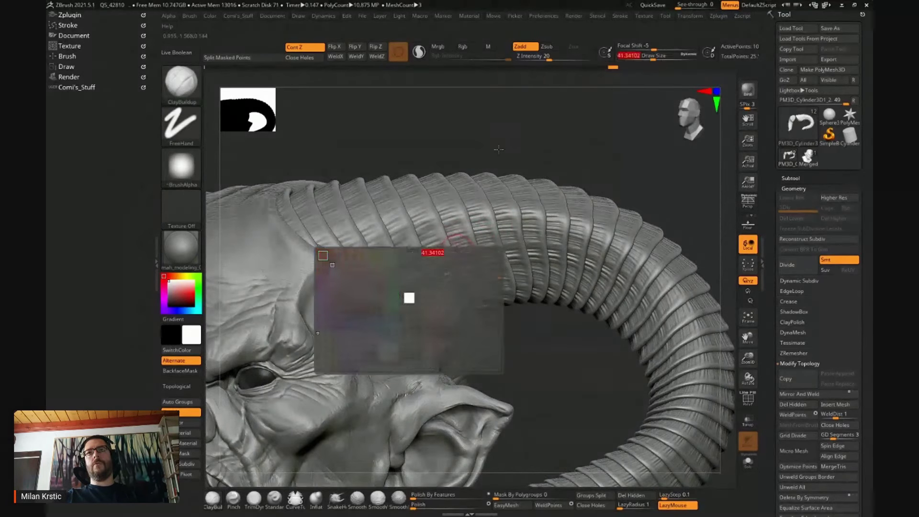
- Rotate the head and horn to a new angle and switch to the SnakeHook brush
right_drag(410, 298, 443, 202)
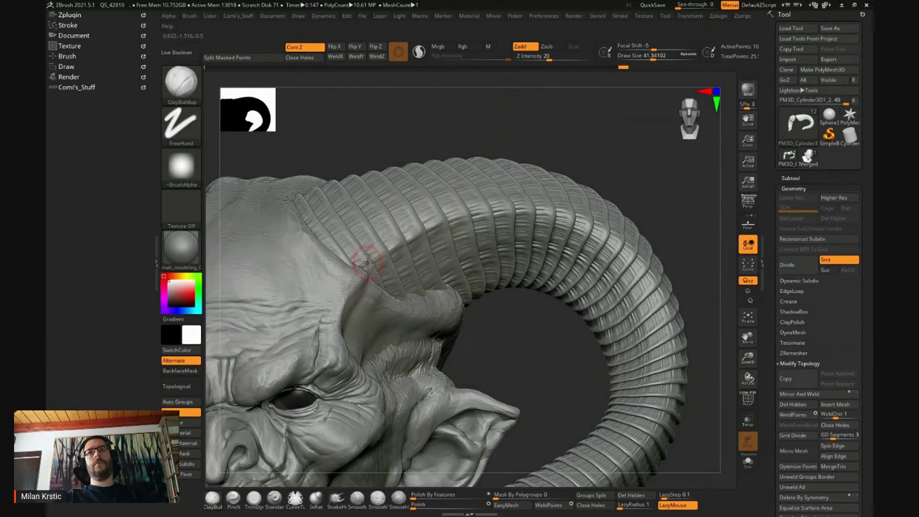
mouse_move(473, 126)
right_down()
mouse_move(373, 253)
mouse_move(363, 283)
right_up()
key(b)
key(s)
key(h)
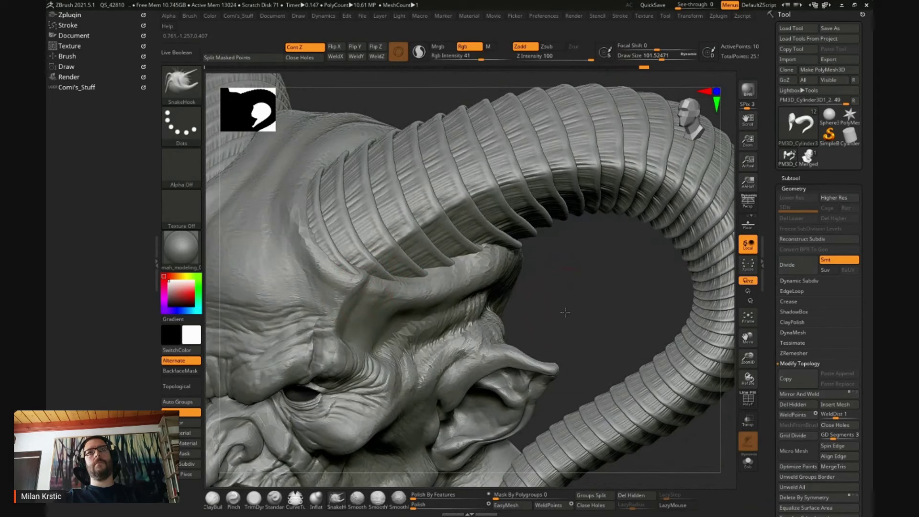
- Raise SnakeHook Draw Size to about 191 and reshape the horn base above the brow
right_drag(565, 312, 421, 292)
key(space)
drag(407, 289, 432, 288)
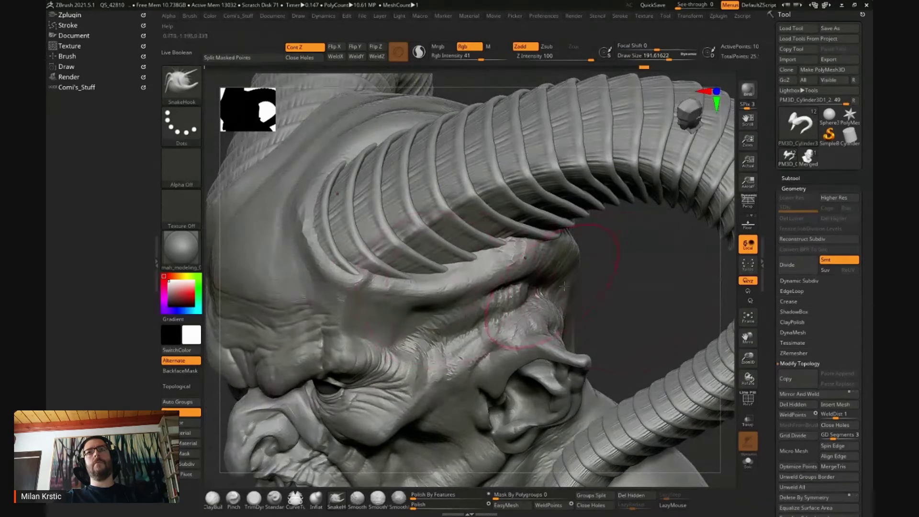
right_drag(564, 285, 479, 283)
shift+drag(457, 289, 456, 292)
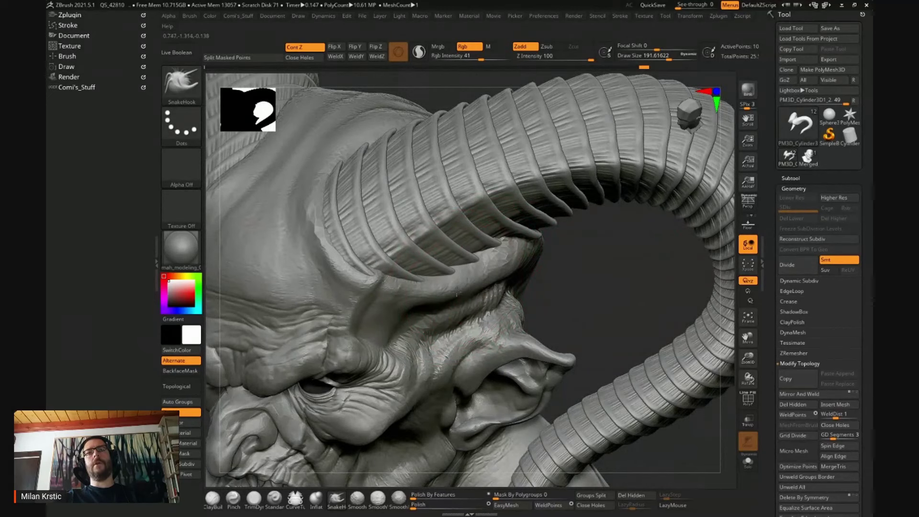
- Pull the horn base ribs into the skull and switch to SO_Detail carving inward
right_drag(465, 292, 445, 225)
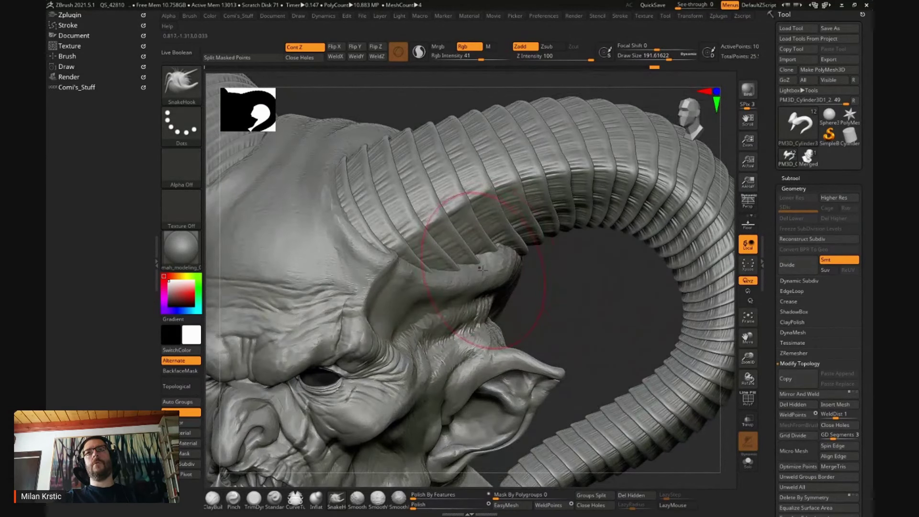
mouse_move(489, 263)
right_down()
mouse_move(652, 299)
mouse_move(544, 103)
mouse_move(576, 263)
right_up()
drag(563, 261, 550, 260)
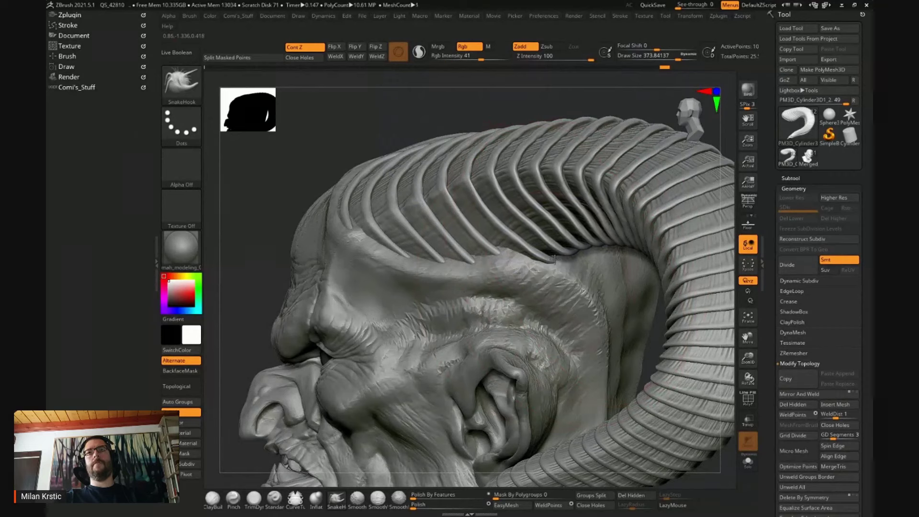
mouse_move(511, 101)
ctrl+right_down()
mouse_move(447, 129)
mouse_move(475, 164)
mouse_move(538, 137)
mouse_move(605, 170)
mouse_move(605, 229)
mouse_move(590, 192)
ctrl+right_up()
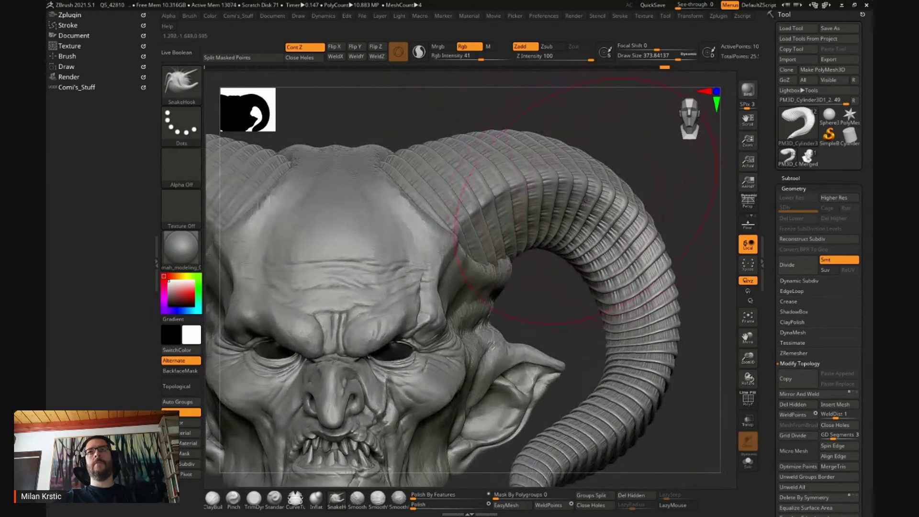
key(1)
right_drag(611, 144, 501, 187)
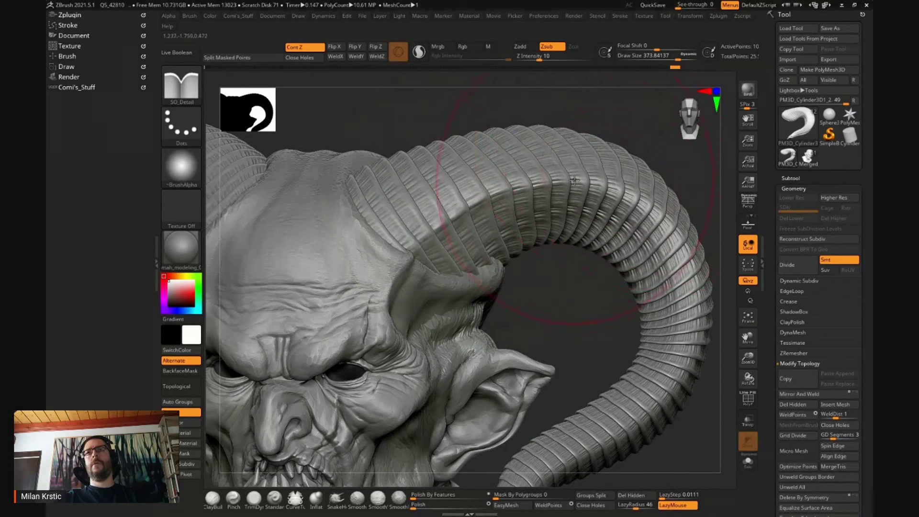
key(space)
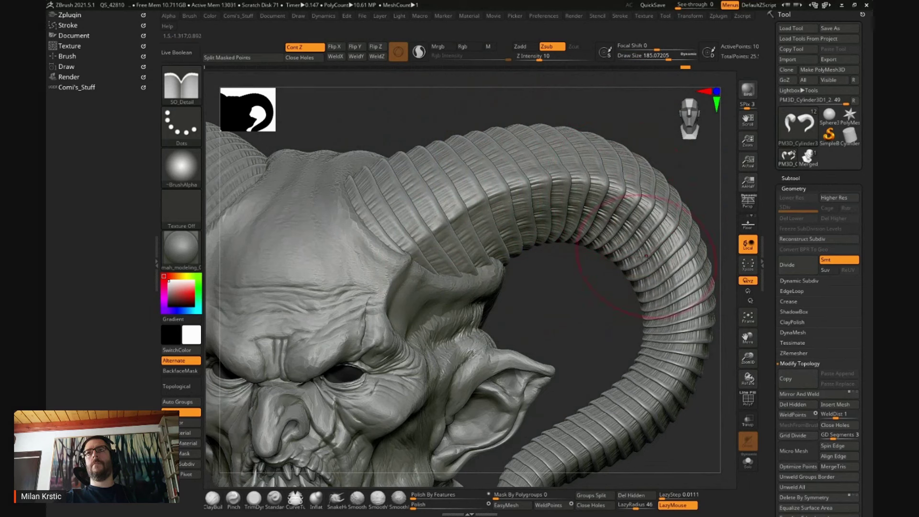
key(f)
drag(662, 379, 627, 196)
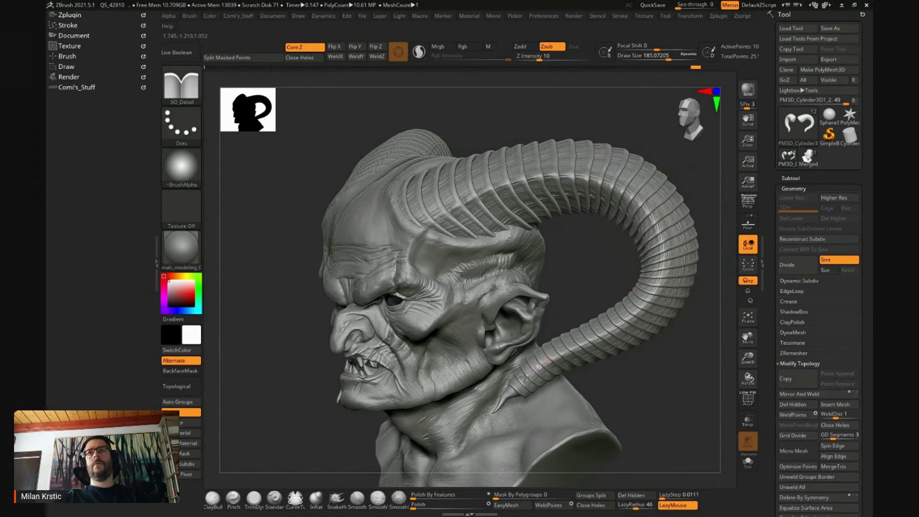
mouse_move(639, 371)
shift+mouse_down()
mouse_move(692, 330)
mouse_move(651, 299)
shift+mouse_up()
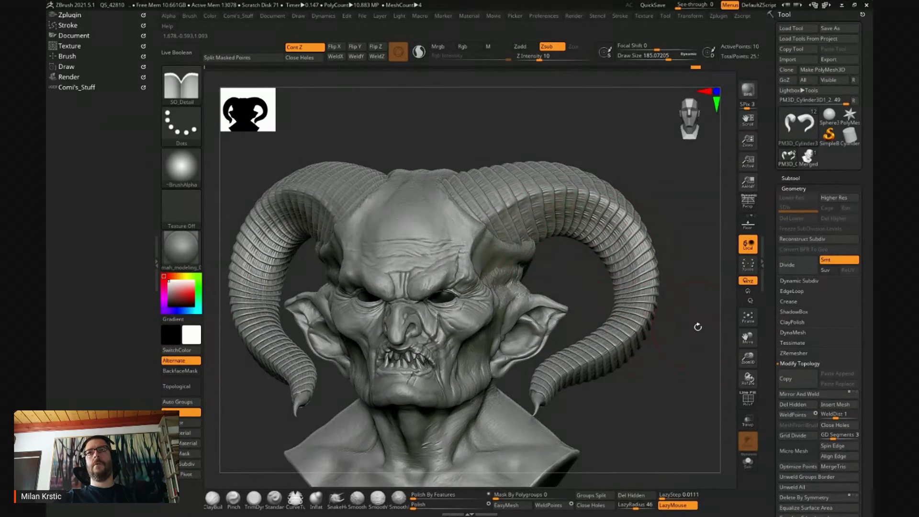
drag(698, 326, 580, 368)
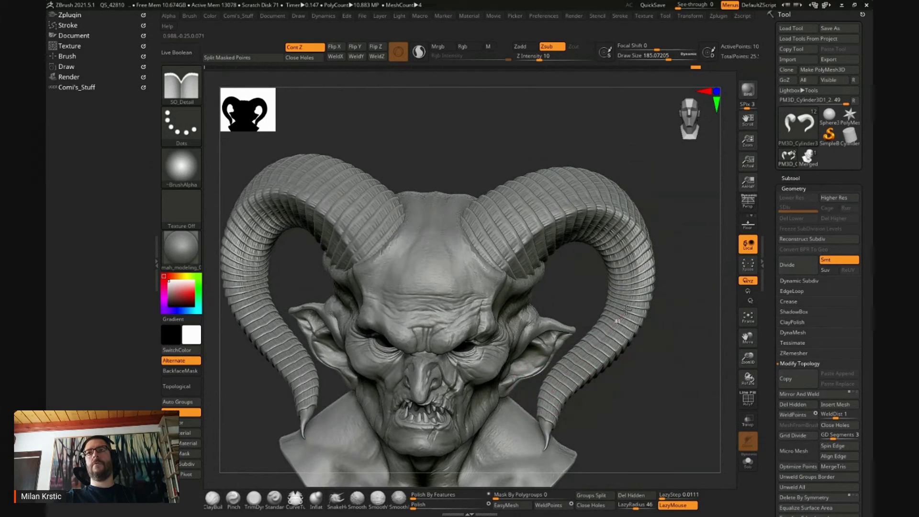
mouse_move(633, 278)
mouse_down()
mouse_move(622, 342)
mouse_move(621, 304)
mouse_up()
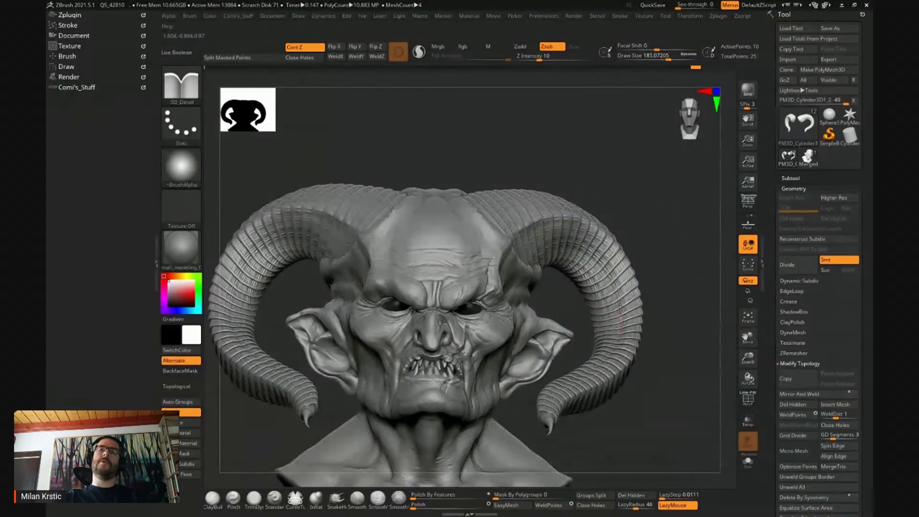
drag(599, 258, 596, 259)
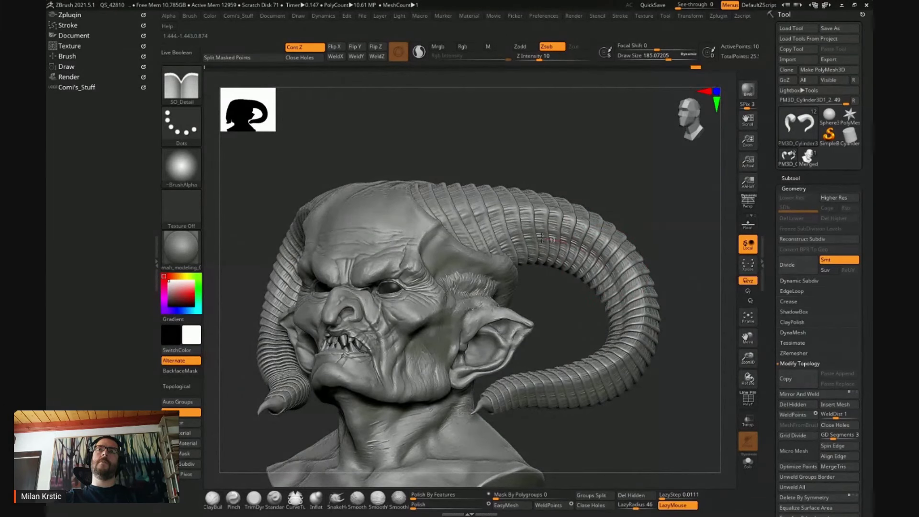
drag(608, 173, 605, 200)
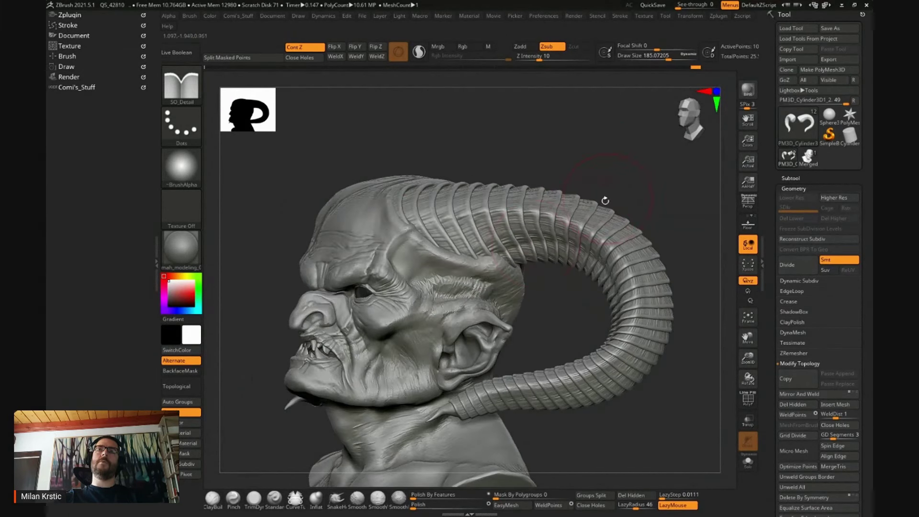
drag(633, 172, 609, 271)
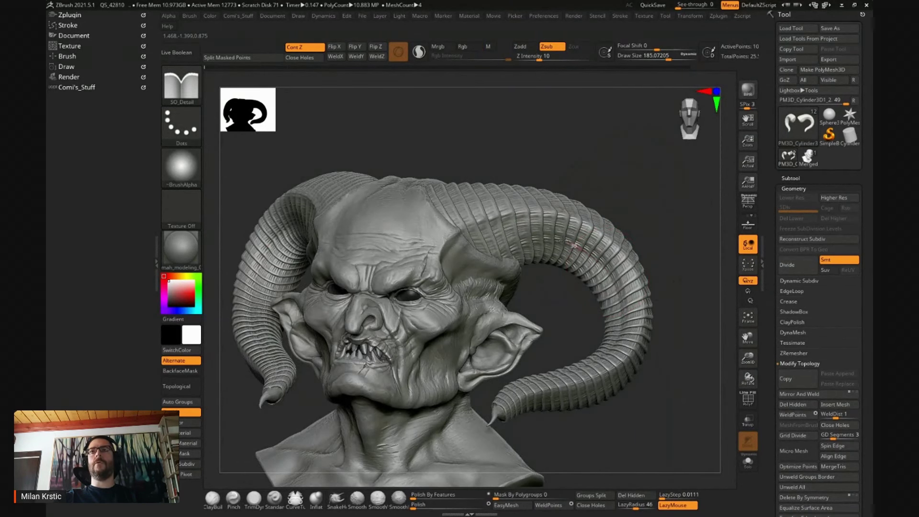
drag(635, 183, 476, 253)
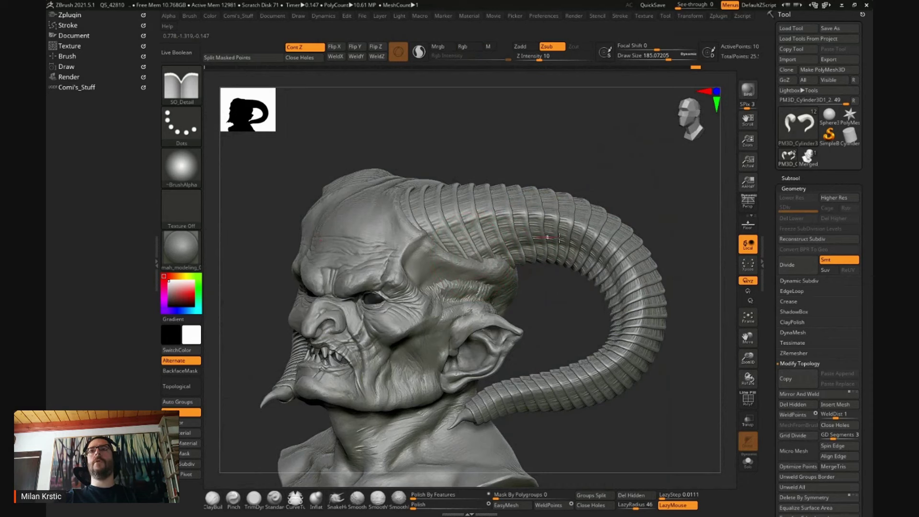
drag(631, 280, 514, 210)
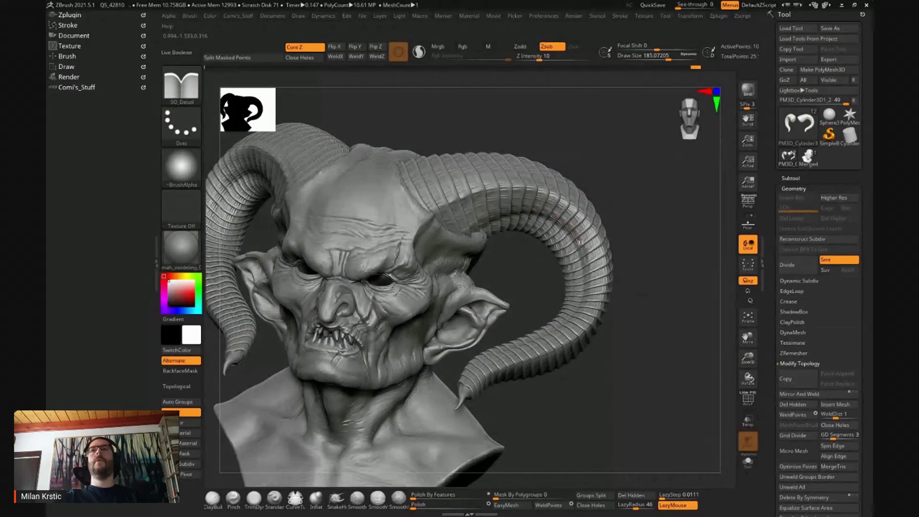
key(f)
mouse_move(589, 277)
shift+mouse_down()
mouse_move(639, 318)
mouse_move(636, 294)
mouse_move(564, 236)
shift+mouse_up()
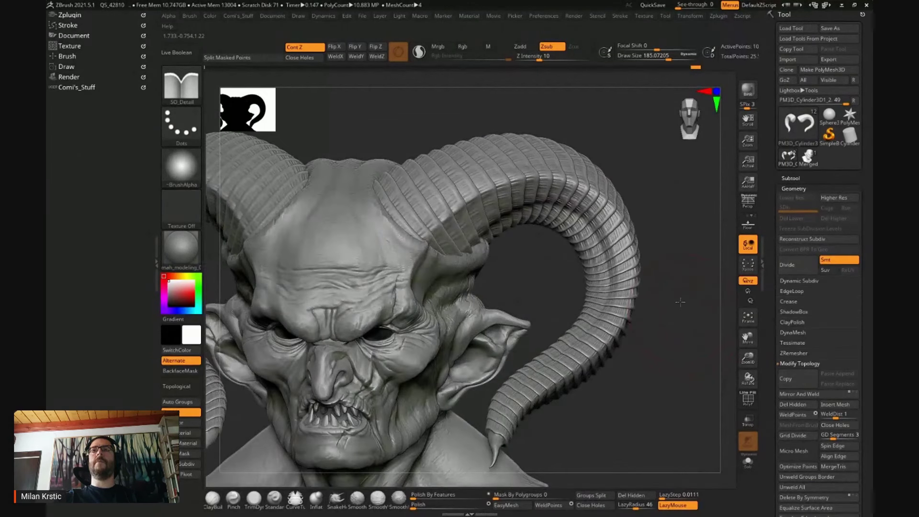
- Shrink Draw Size to about 138 and carve deeper grooves between the right horn's ridges
key(space)
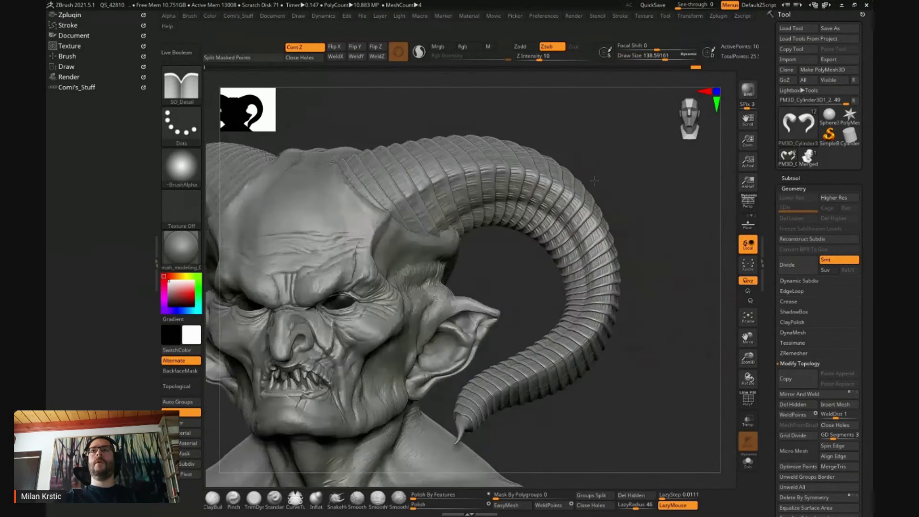
right_drag(536, 230, 508, 196)
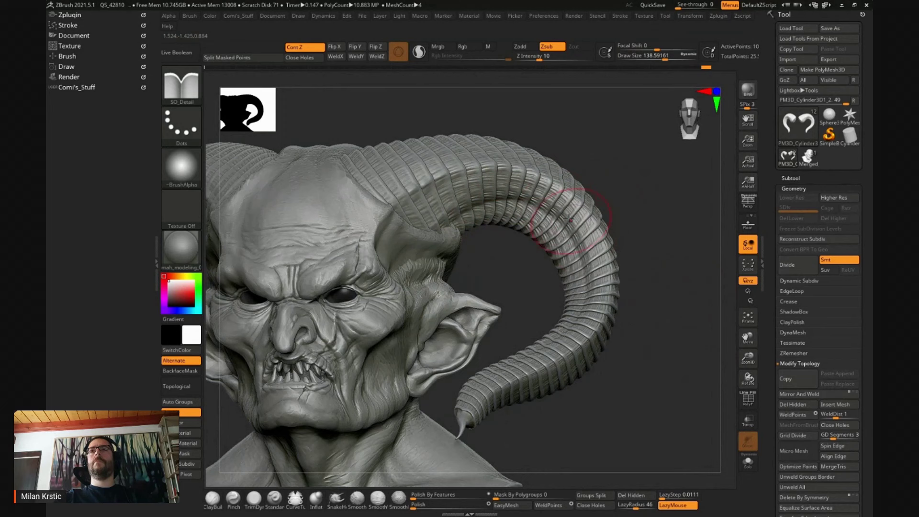
drag(666, 370, 576, 240)
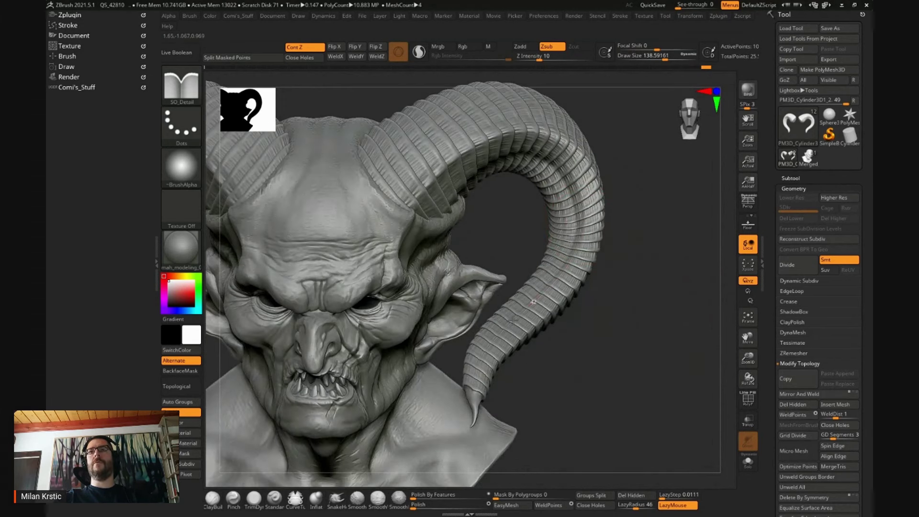
drag(515, 390, 531, 304)
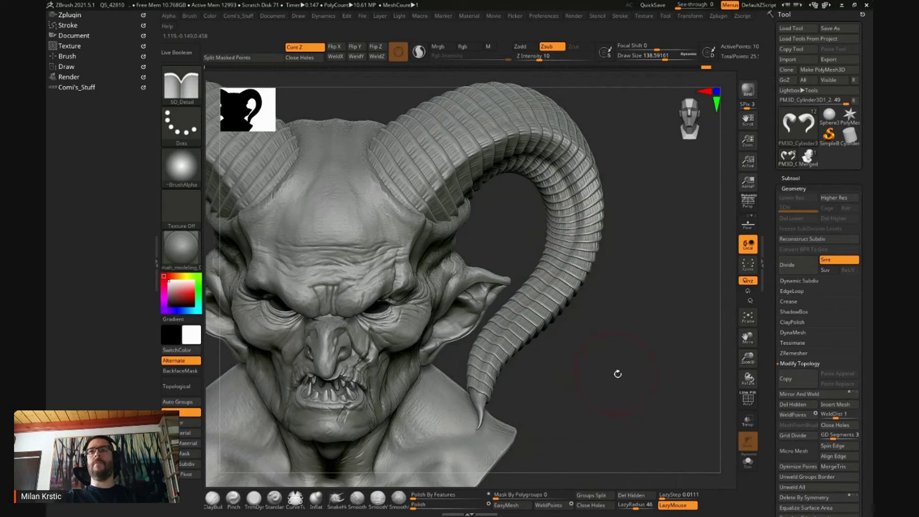
key(f)
mouse_move(617, 374)
mouse_down()
mouse_move(502, 287)
mouse_move(598, 280)
mouse_move(646, 328)
mouse_move(625, 241)
mouse_move(603, 220)
mouse_up()
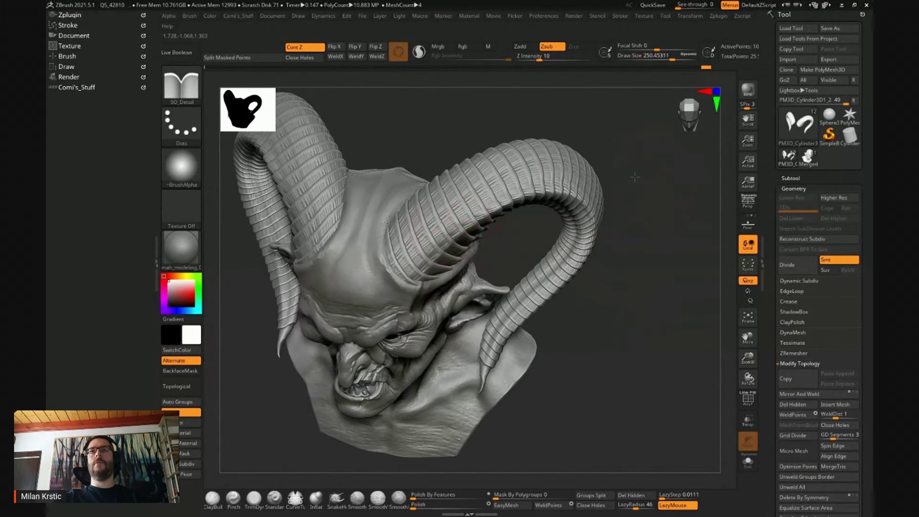
drag(634, 177, 473, 216)
drag(433, 261, 465, 240)
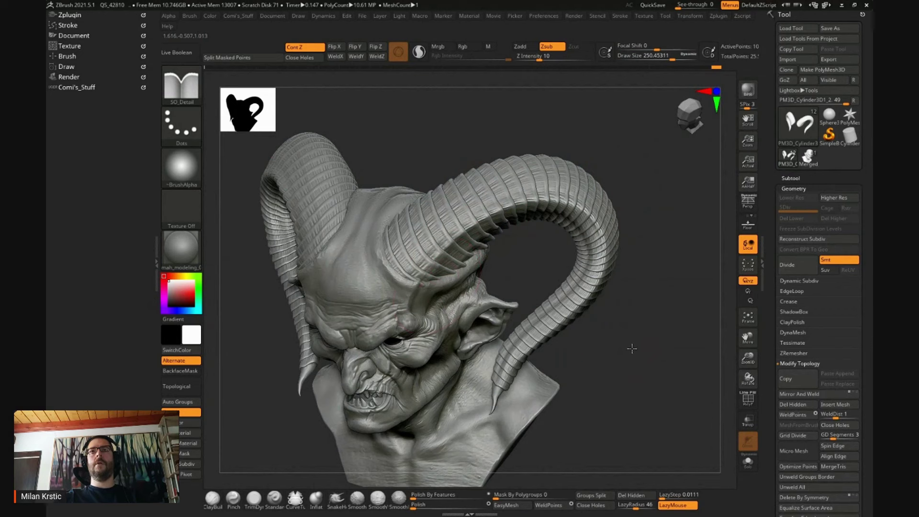
drag(632, 348, 460, 215)
- Select SnakeHook, enable Persp, and pull the horn's outer curve inward
key(b)
key(s)
key(h)
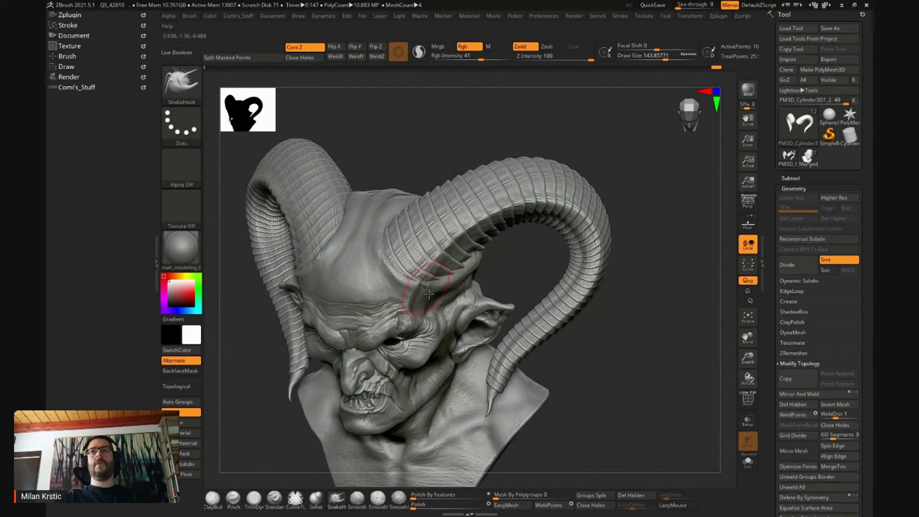
mouse_move(617, 325)
shift+mouse_down()
mouse_move(637, 336)
mouse_move(629, 254)
mouse_move(597, 274)
mouse_move(622, 268)
mouse_move(654, 306)
mouse_move(653, 268)
mouse_move(610, 274)
mouse_move(638, 277)
shift+mouse_up()
click(748, 210)
key(space)
key(space)
drag(555, 310, 524, 247)
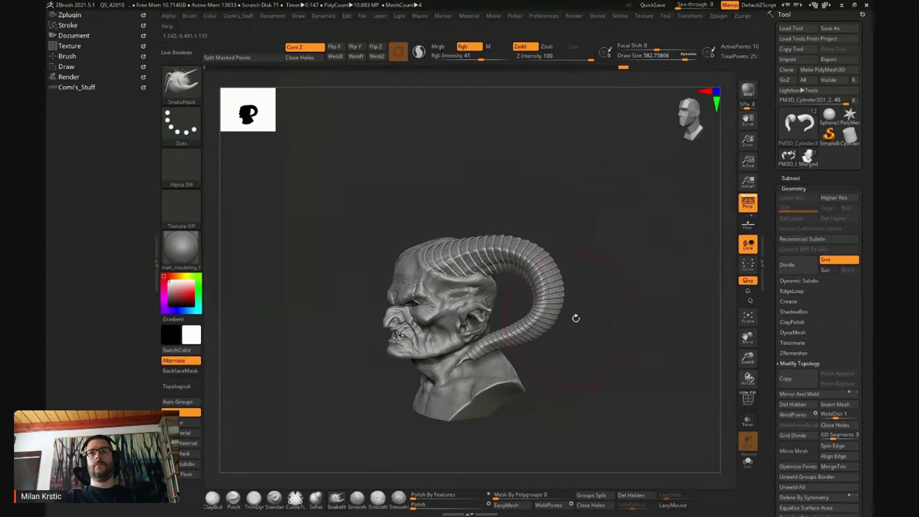
- Tune the brush size through about 407, 302 and 342, ending at 212, while orbiting the bust
drag(536, 317, 555, 287)
key(space)
drag(479, 284, 462, 284)
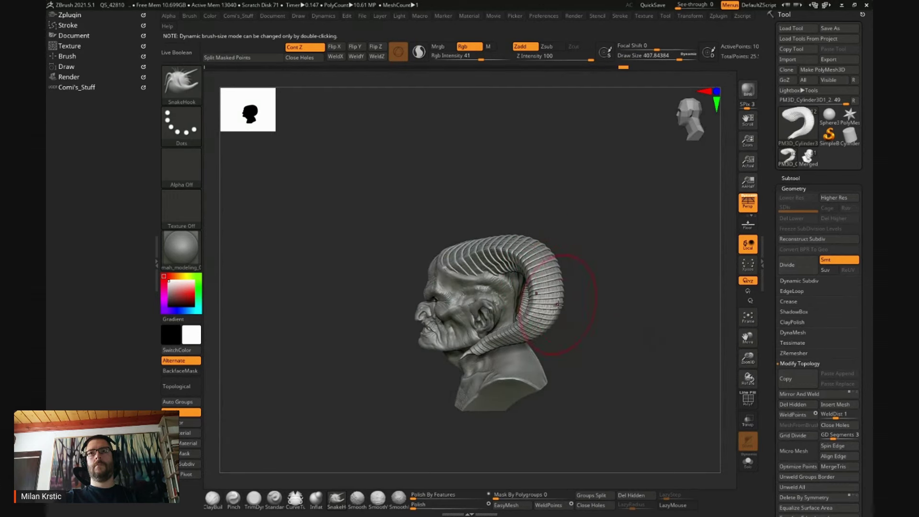
ctrl+right_drag(598, 306, 604, 323)
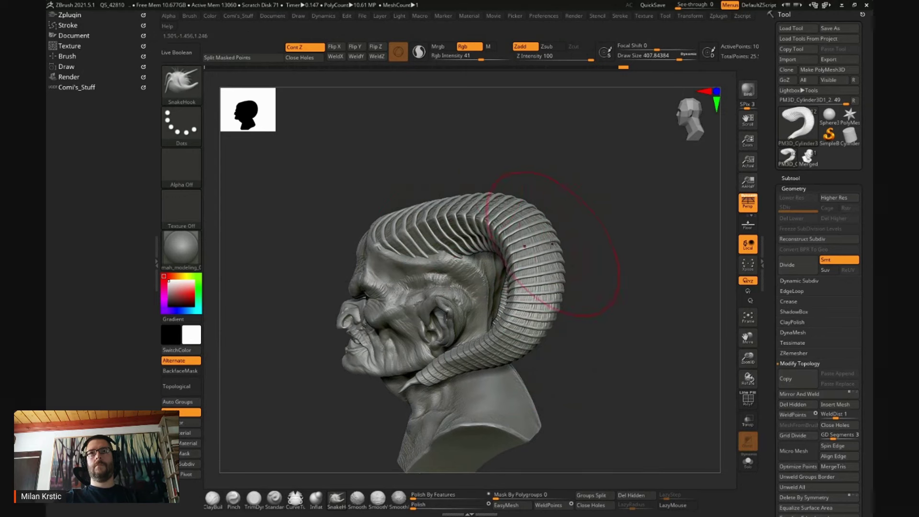
key(space)
drag(498, 268, 478, 268)
key(space)
drag(483, 330, 503, 330)
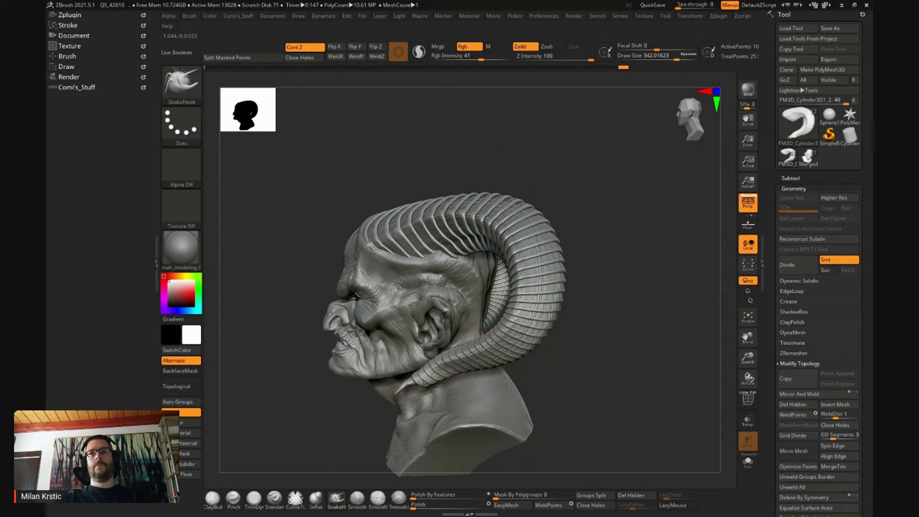
right_drag(424, 384, 429, 363)
key(space)
drag(429, 362, 416, 377)
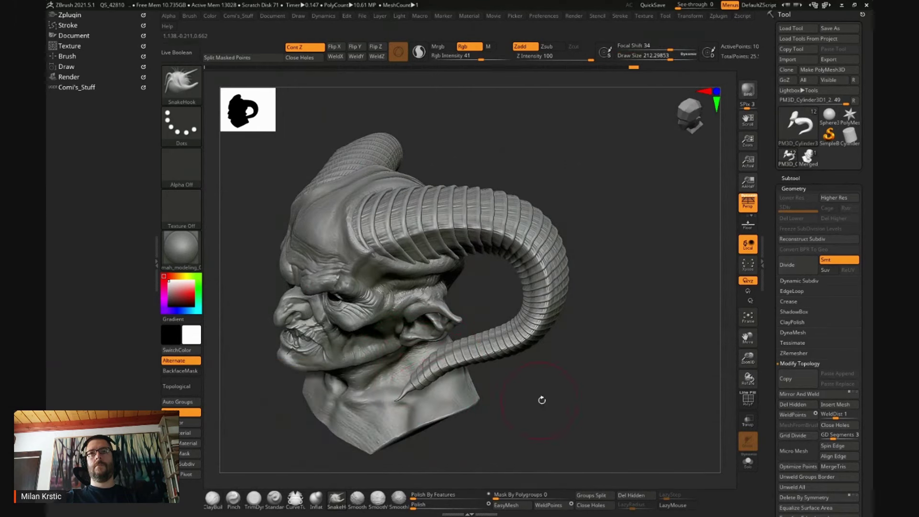
- Zoom on the horn tip by the neck, sizing the brush to about 53 then 83
ctrl+right_drag(541, 400, 586, 387)
key(space)
ctrl+right_drag(421, 366, 459, 359)
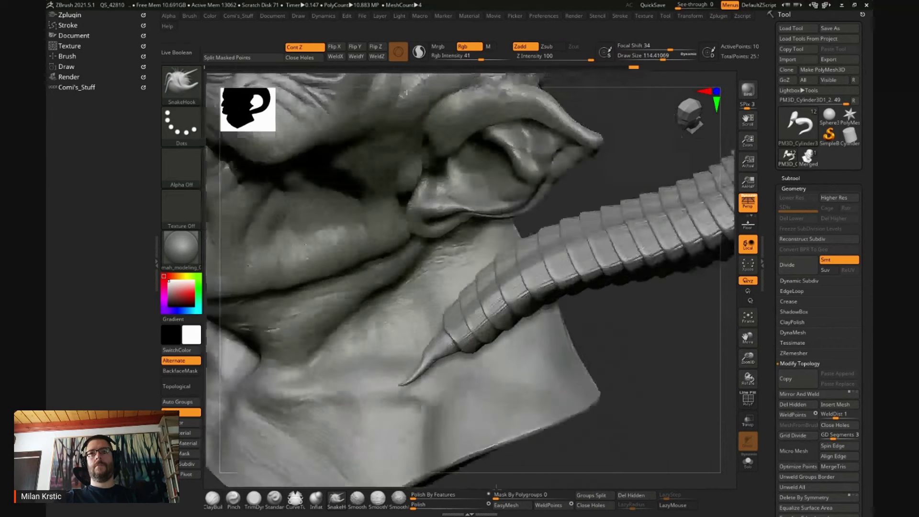
key(space)
drag(407, 366, 382, 366)
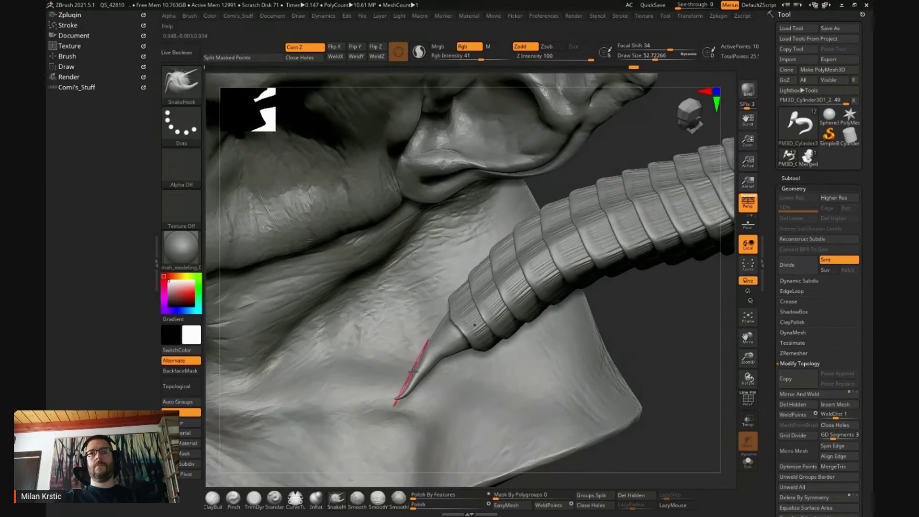
right_drag(447, 352, 464, 337)
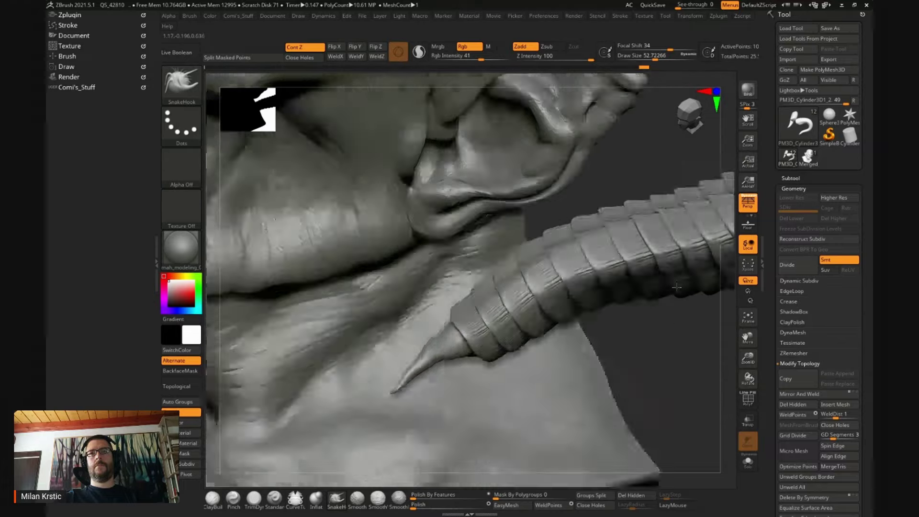
key(space)
drag(463, 338, 459, 346)
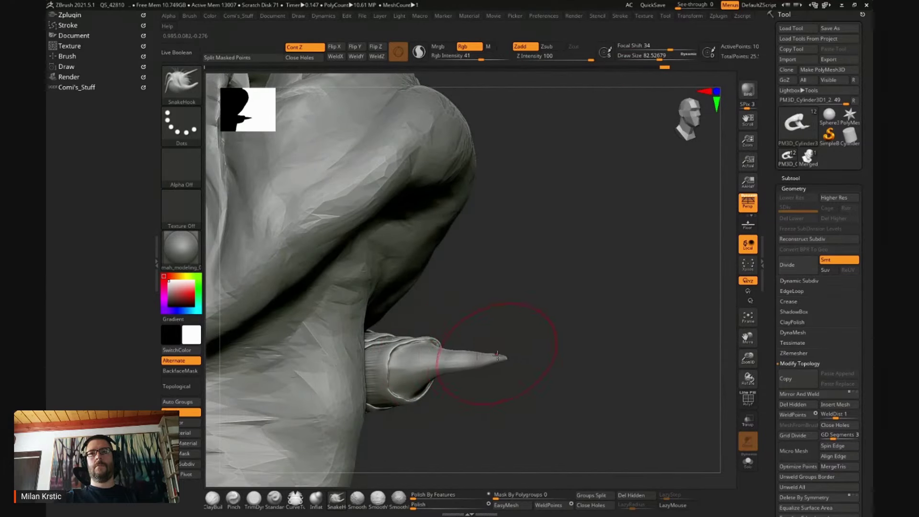
- Return to a front view, switch from ClayBuildup back to SnakeHook, and spin the head to check it
right_drag(497, 354, 457, 364)
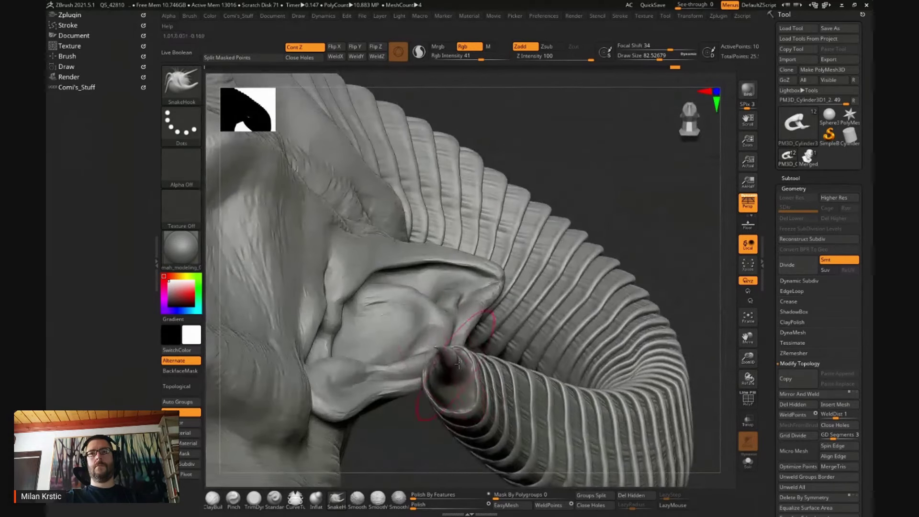
mouse_move(438, 351)
right_down()
mouse_move(621, 281)
mouse_move(585, 342)
mouse_move(561, 253)
right_up()
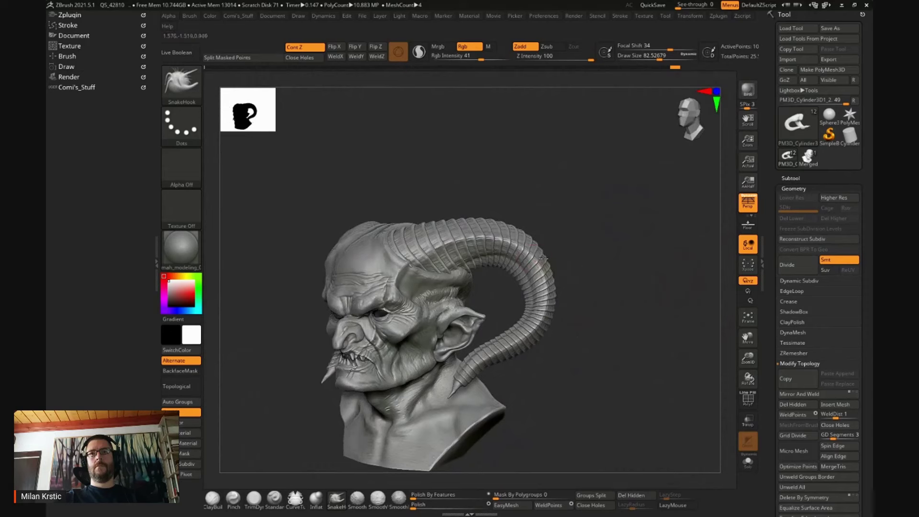
key(b)
key(c)
key(b)
key(b)
key(s)
key(h)
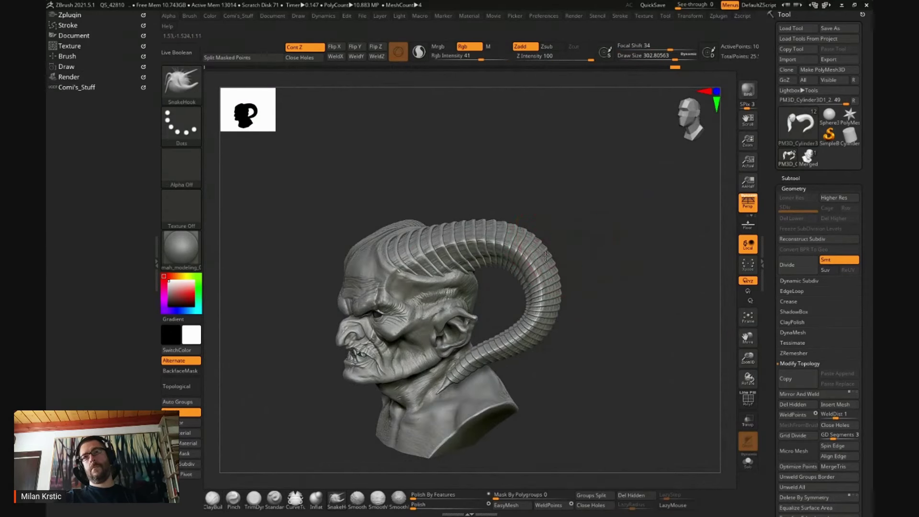
mouse_move(520, 272)
right_down()
mouse_move(529, 276)
mouse_move(463, 280)
right_up()
key(space)
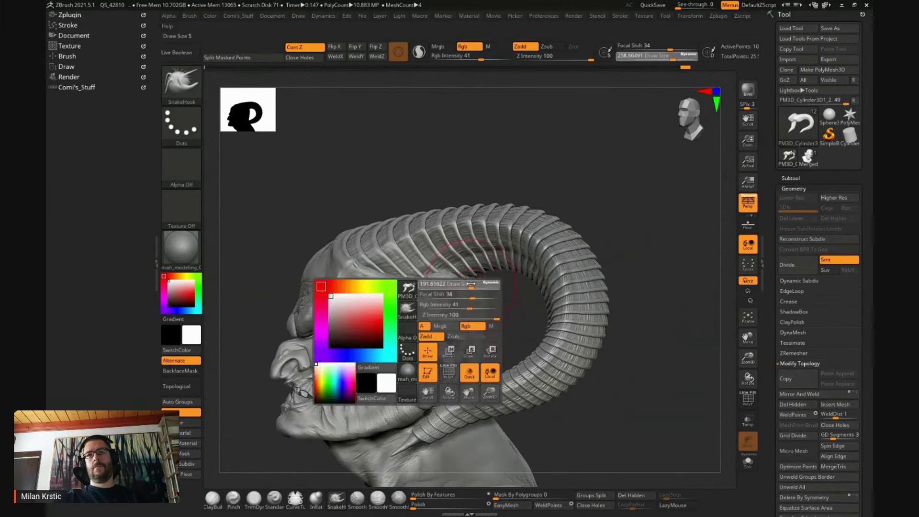
right_drag(501, 287, 689, 269)
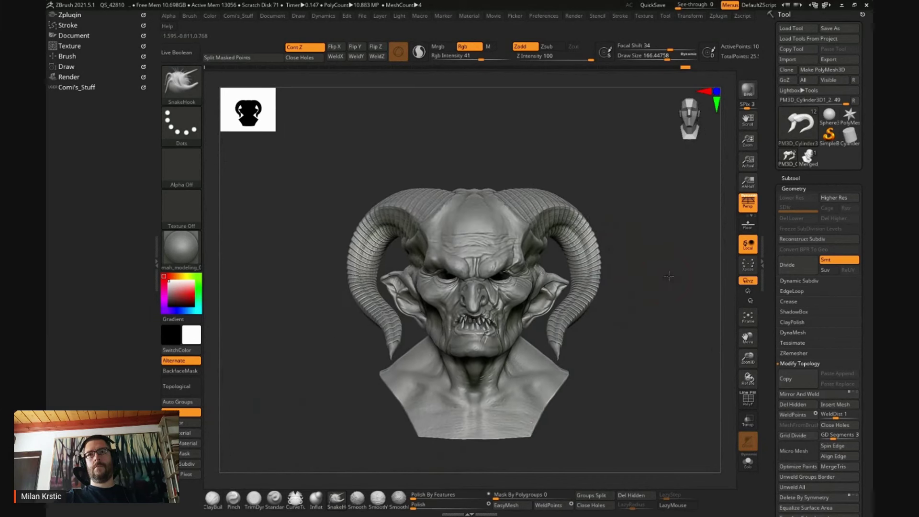
key(shift)
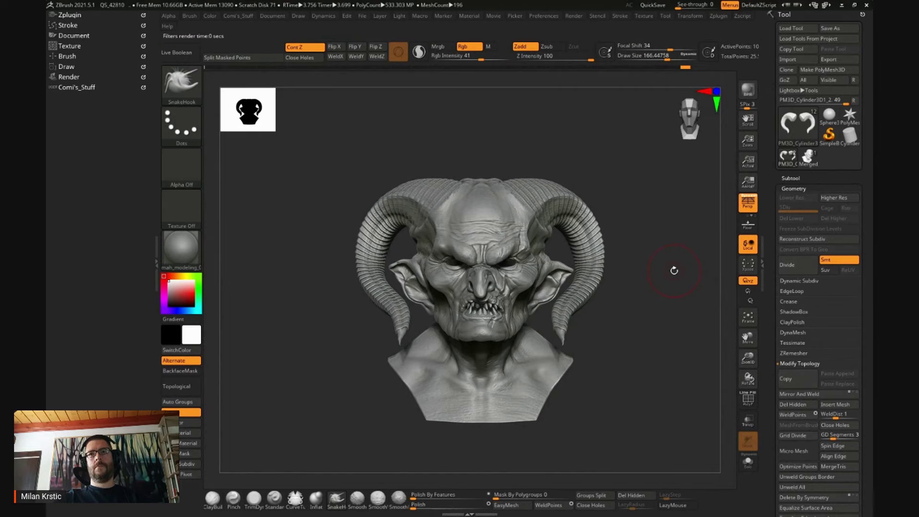
mouse_move(673, 271)
mouse_down()
mouse_move(661, 286)
mouse_move(639, 247)
mouse_up()
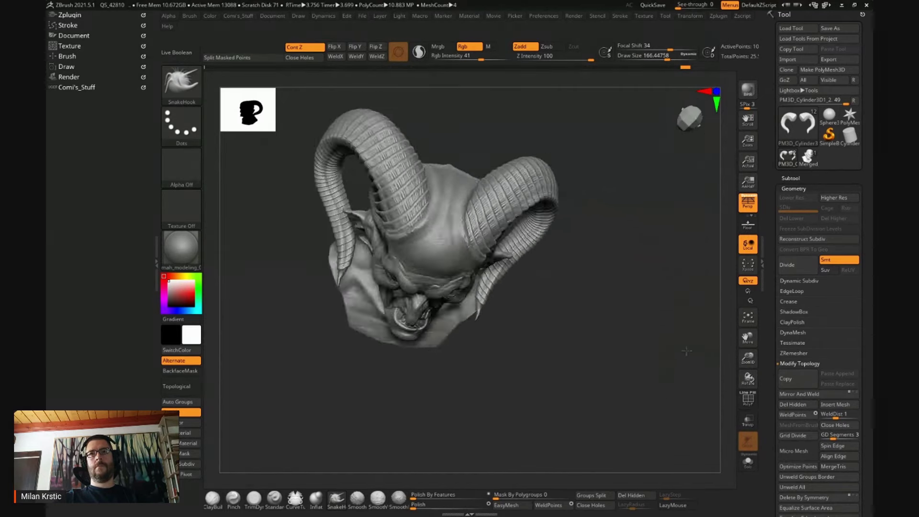
key(space)
drag(508, 202, 541, 201)
key(space)
key(space)
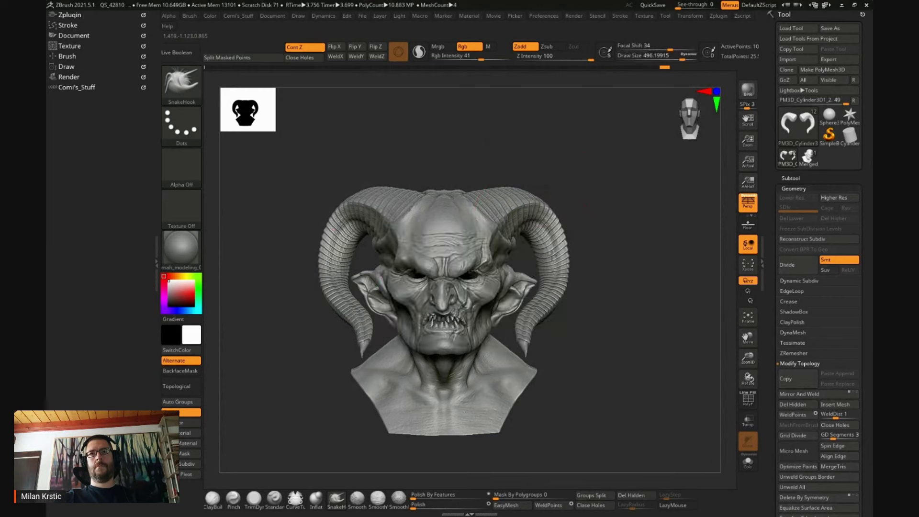
drag(551, 223, 553, 294)
right_drag(578, 300, 590, 268)
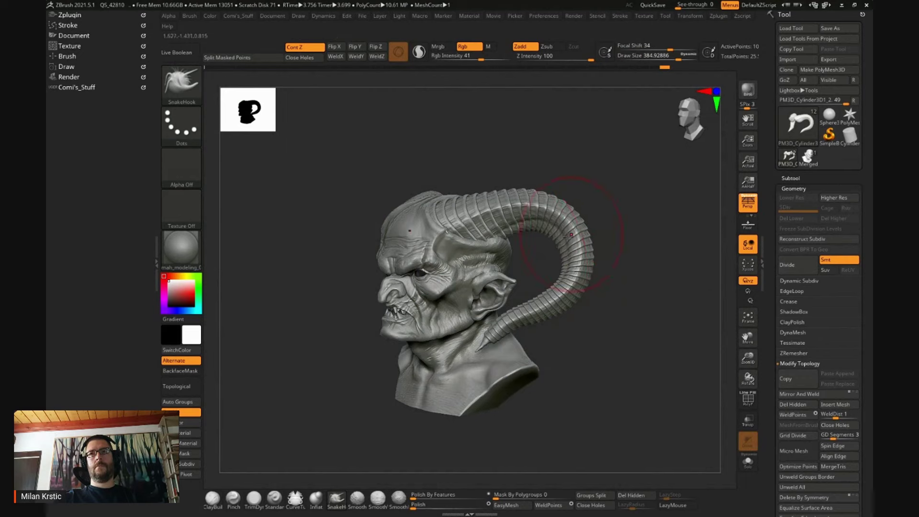
mouse_move(565, 240)
right_down()
mouse_move(618, 223)
mouse_move(533, 311)
mouse_move(615, 324)
mouse_move(609, 287)
mouse_move(569, 249)
mouse_move(589, 242)
right_up()
key(space)
key(f)
mouse_move(634, 222)
right_down()
mouse_move(625, 233)
mouse_move(642, 239)
mouse_move(643, 251)
mouse_move(537, 240)
mouse_move(562, 267)
right_up()
- Make PM3D_Cylinder3D1_3 the active subtool in the Subtool list and select ClayBuildup
click(791, 178)
click(833, 283)
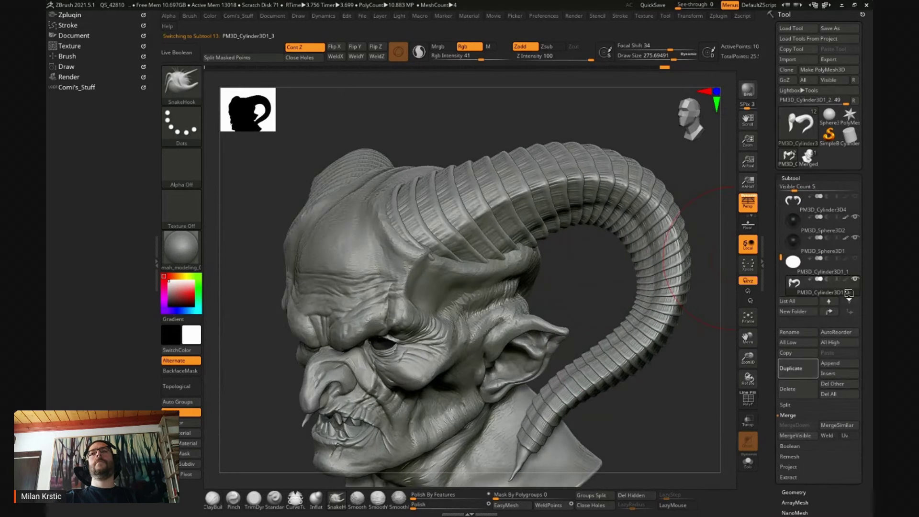
ctrl+right_drag(622, 229, 617, 203)
key(space)
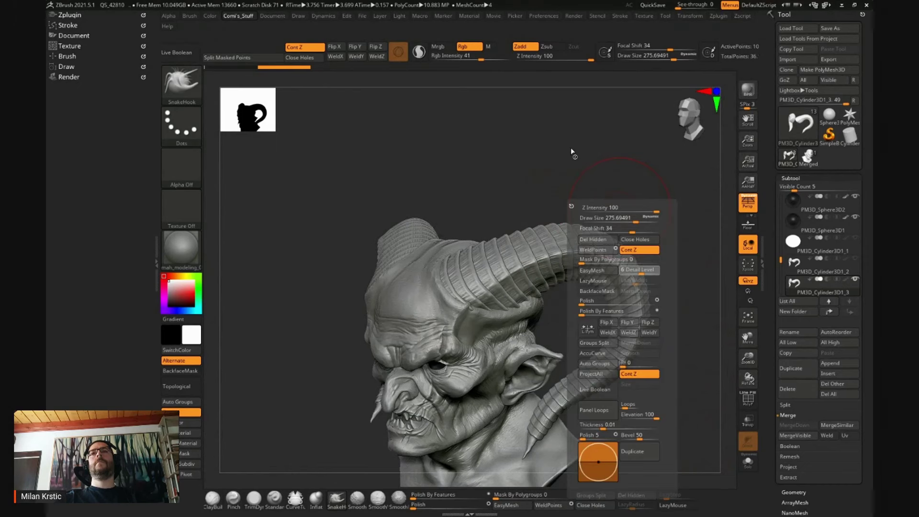
mouse_move(571, 148)
right_down()
mouse_move(529, 160)
mouse_move(560, 265)
mouse_move(397, 278)
mouse_move(395, 236)
mouse_move(463, 201)
right_up()
key(space)
key(b)
key(c)
key(b)
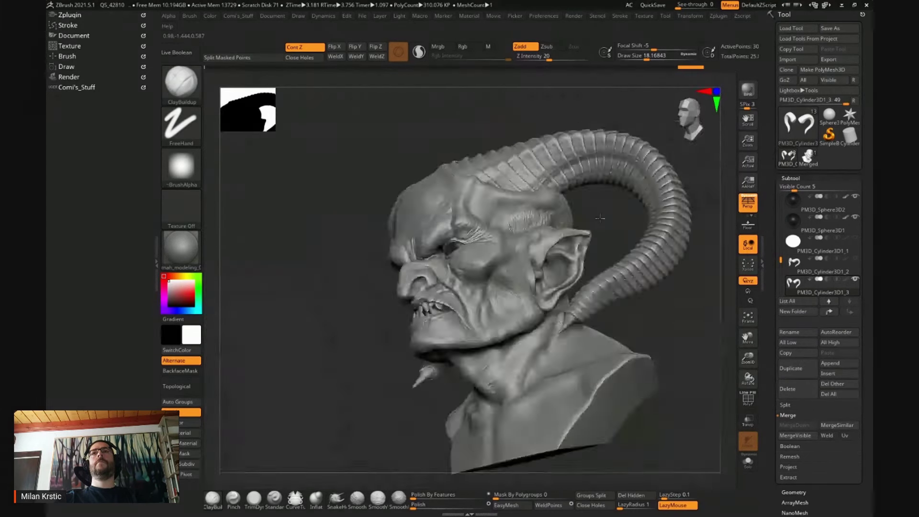
- Zoom onto the horn base and size ClayBuildup down to about 18, then 34
mouse_move(549, 130)
right_down()
mouse_move(633, 305)
mouse_move(457, 274)
right_up()
right_click(460, 279)
right_click(459, 276)
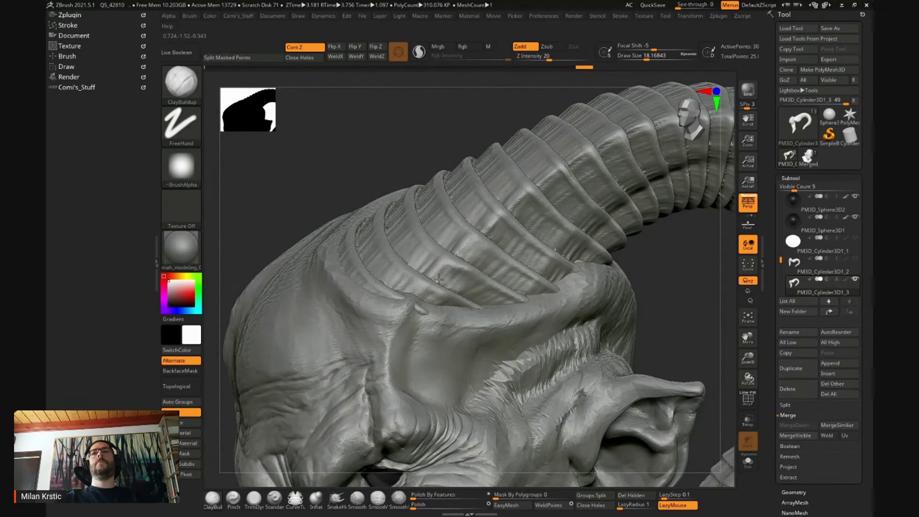
right_click(468, 285)
drag(459, 247, 475, 246)
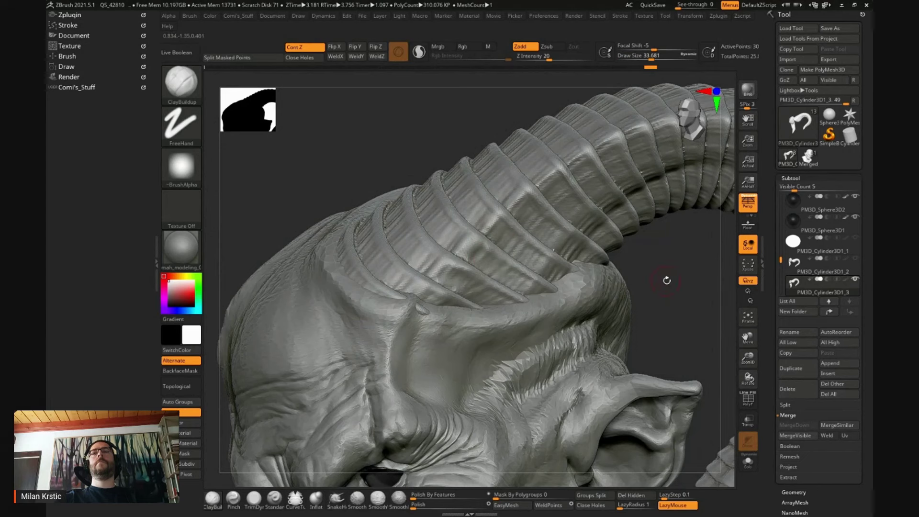
- Build up clay around the horn base at about size 46, orbiting around the horns to check the blend
drag(666, 280, 480, 283)
mouse_move(549, 260)
mouse_down()
mouse_move(413, 275)
mouse_move(407, 300)
mouse_up()
key(f)
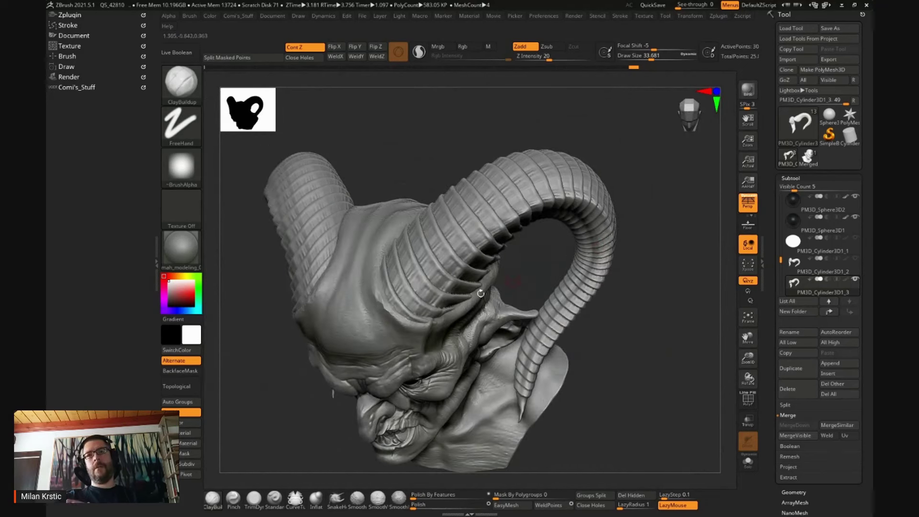
right_click(407, 300)
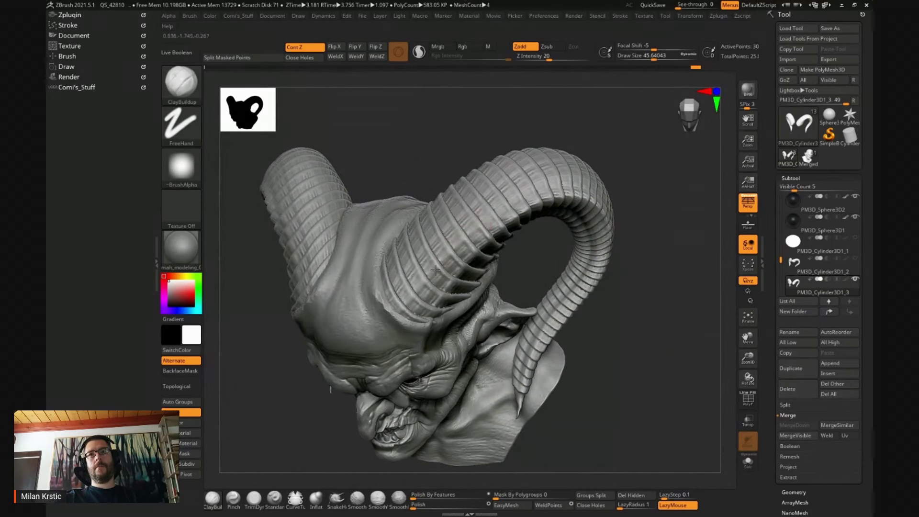
drag(435, 269, 457, 238)
drag(557, 201, 607, 201)
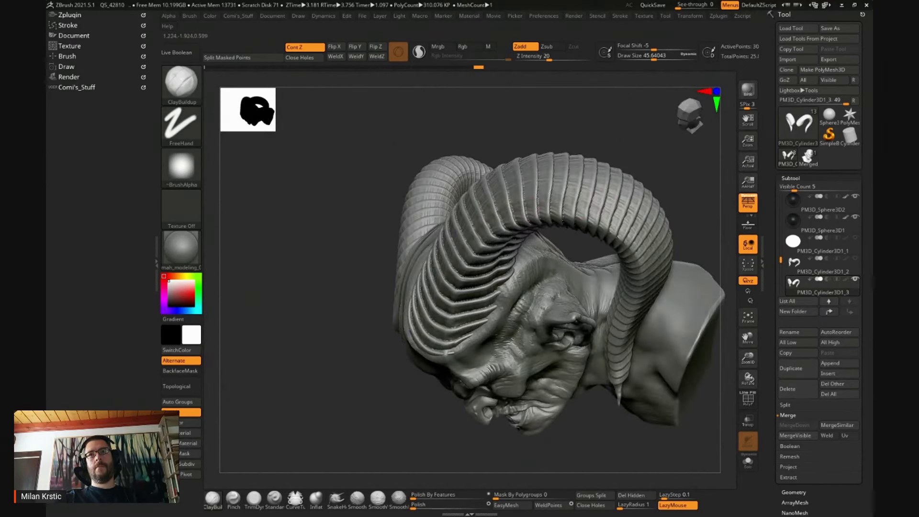
right_drag(488, 217, 554, 192)
right_drag(410, 299, 386, 335)
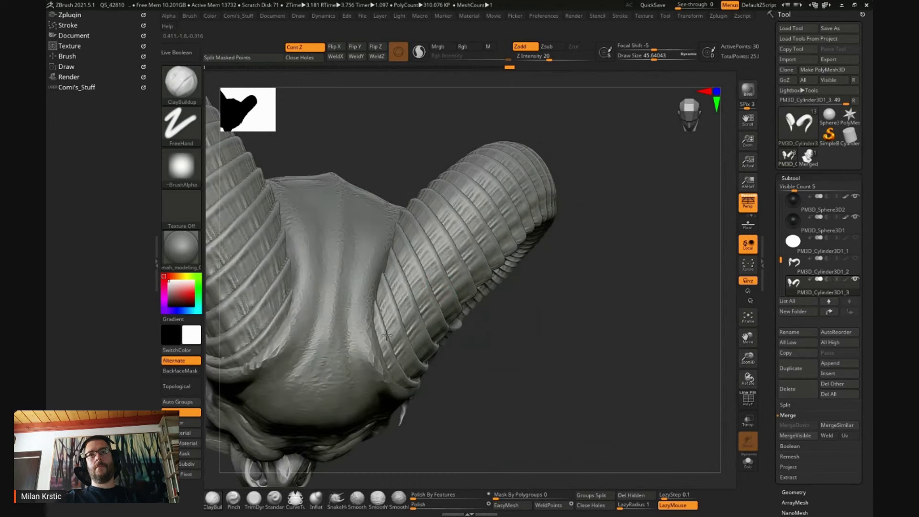
right_drag(469, 236, 546, 240)
right_drag(527, 163, 417, 259)
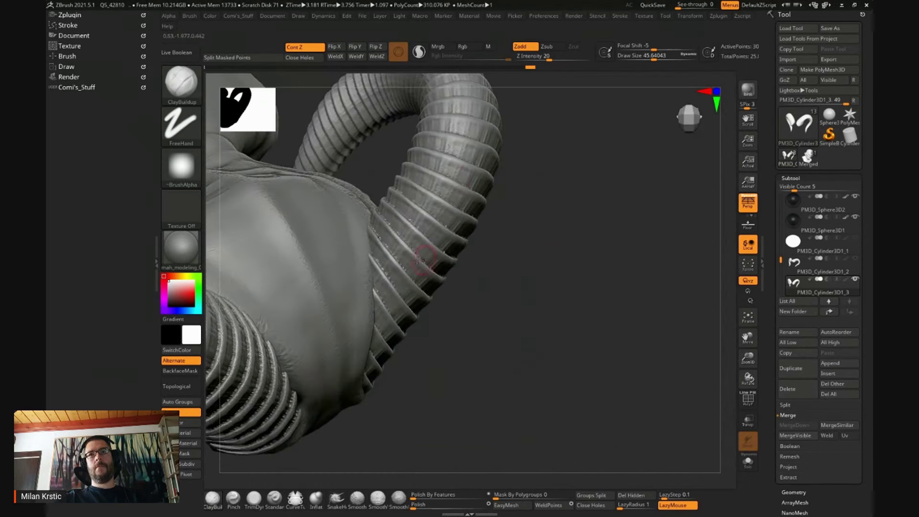
mouse_move(528, 284)
right_down()
mouse_move(614, 250)
mouse_move(570, 246)
mouse_move(633, 335)
mouse_move(408, 223)
right_up()
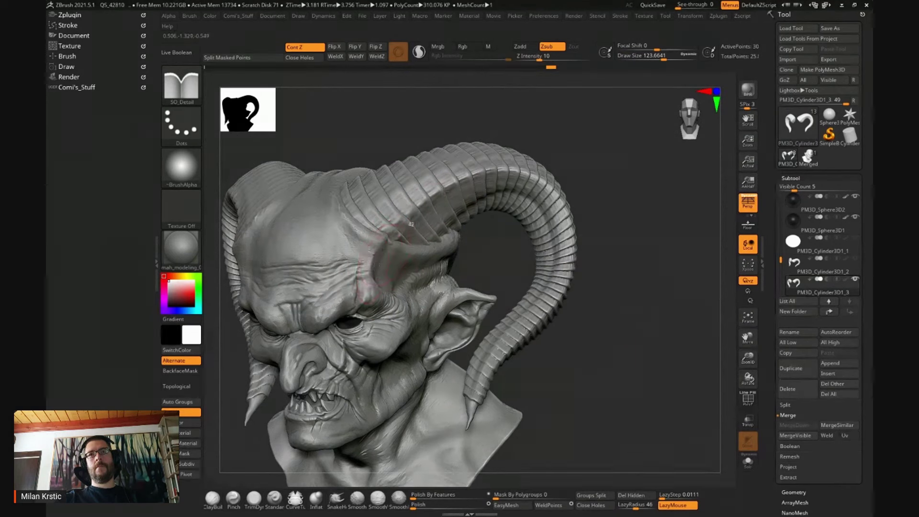
right_drag(540, 159, 421, 228)
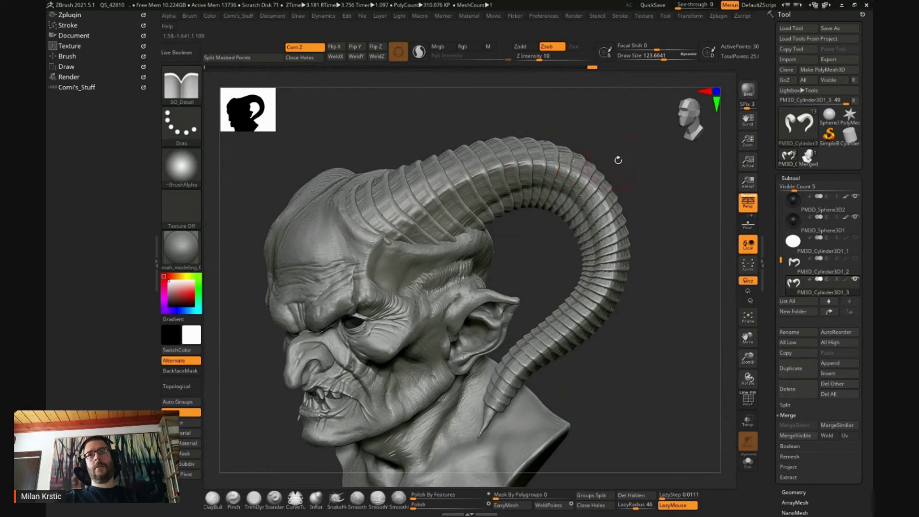
right_drag(618, 160, 499, 167)
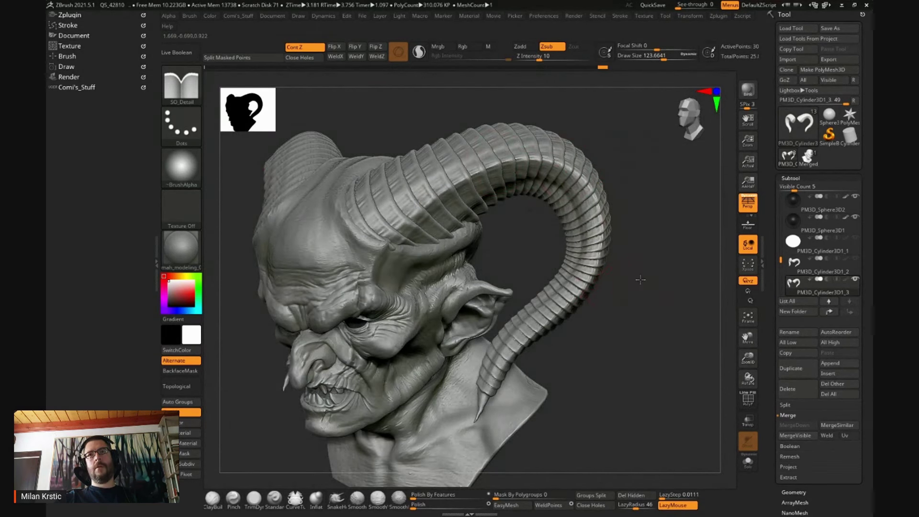
right_drag(640, 280, 652, 272)
right_drag(661, 222, 529, 184)
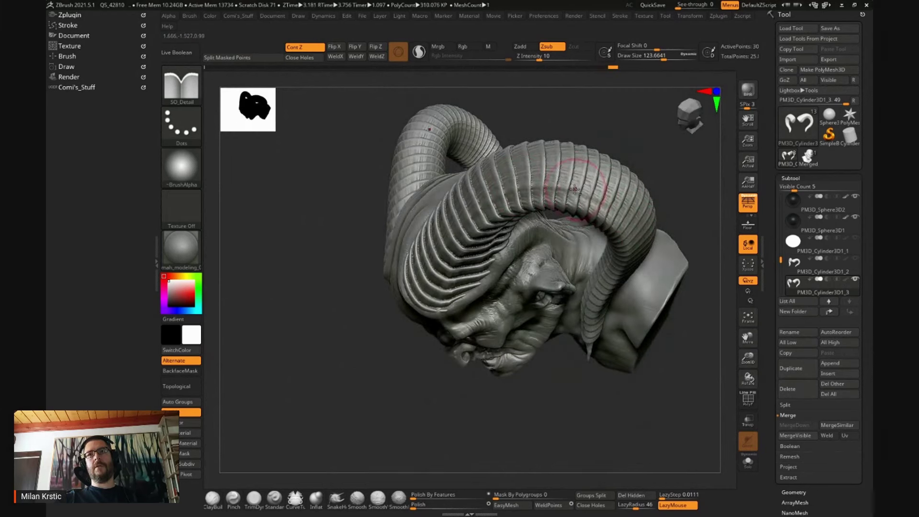
mouse_move(626, 233)
right_down()
mouse_move(663, 173)
mouse_move(545, 146)
right_up()
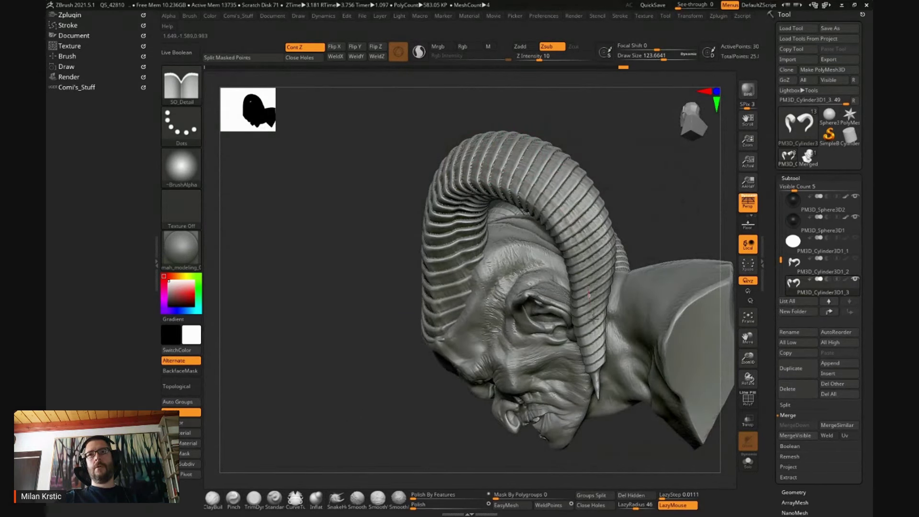
right_drag(593, 319, 456, 167)
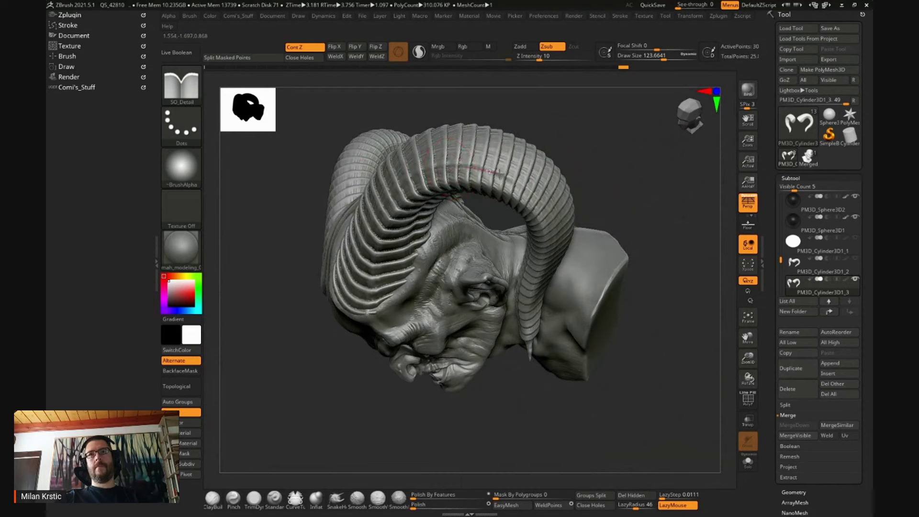
right_drag(542, 207, 510, 177)
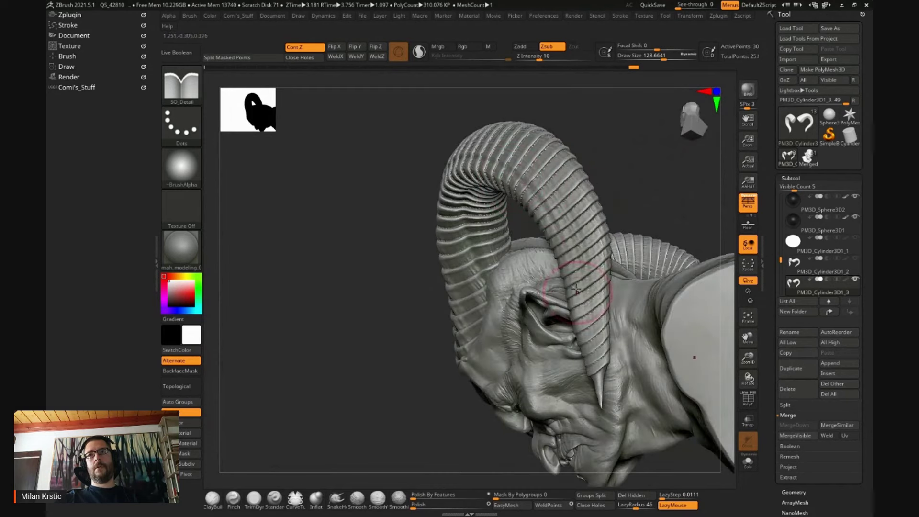
mouse_move(608, 154)
right_down()
mouse_move(644, 218)
mouse_move(555, 236)
right_up()
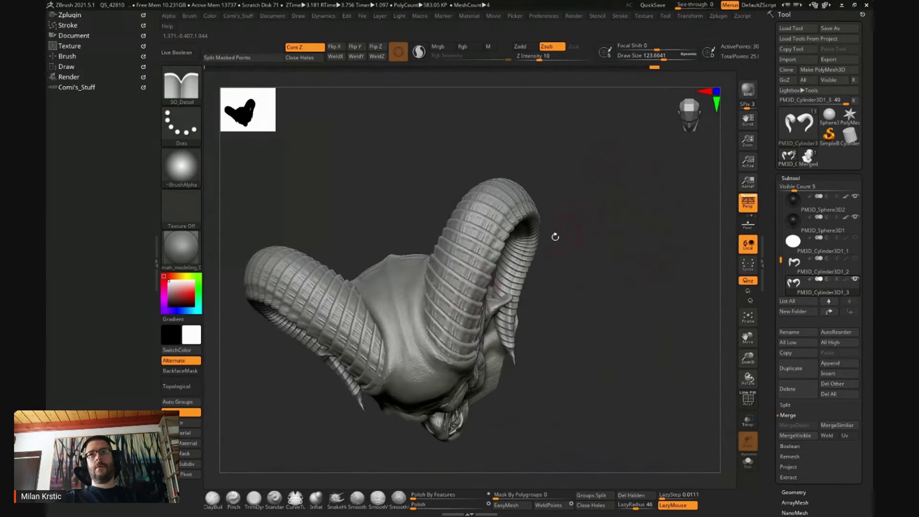
right_drag(450, 348, 446, 335)
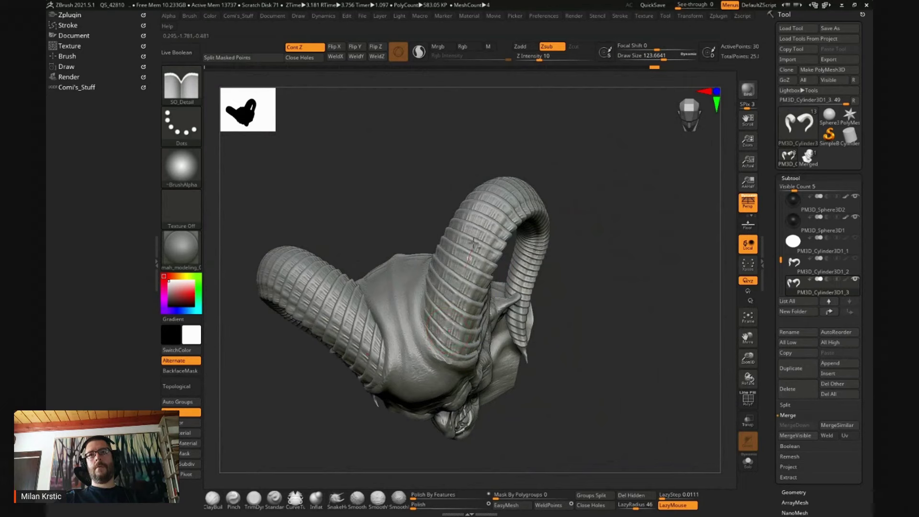
mouse_move(461, 274)
right_down()
mouse_move(590, 159)
mouse_move(450, 335)
right_up()
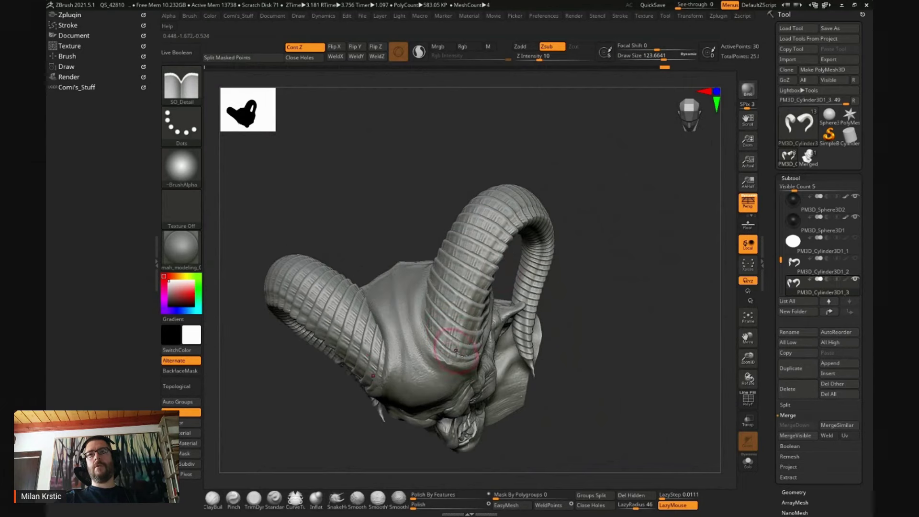
mouse_move(570, 164)
right_down()
mouse_move(583, 189)
mouse_move(580, 293)
mouse_move(578, 221)
mouse_move(611, 219)
mouse_move(599, 238)
mouse_move(629, 170)
mouse_move(603, 182)
mouse_move(647, 203)
mouse_move(611, 193)
right_up()
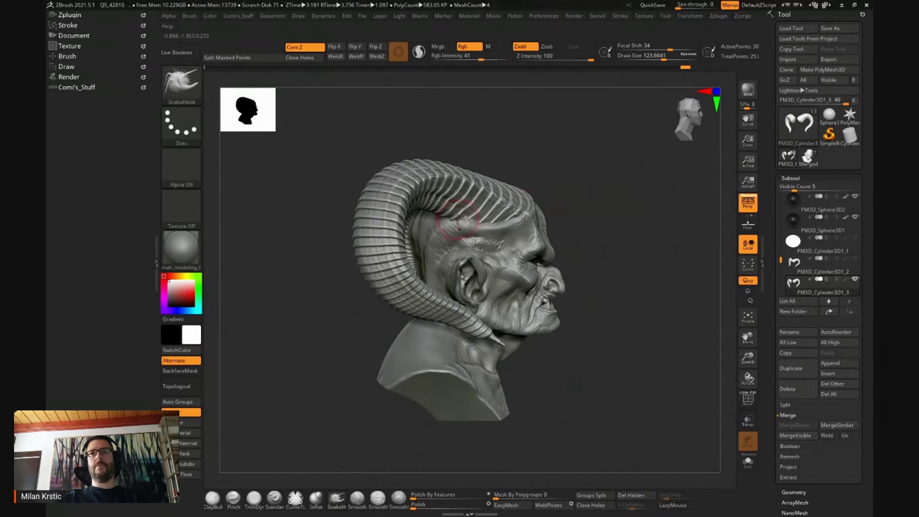
- Select a much larger SnakeHook and orbit the bust through front and left profile views
key(space)
drag(474, 214, 475, 214)
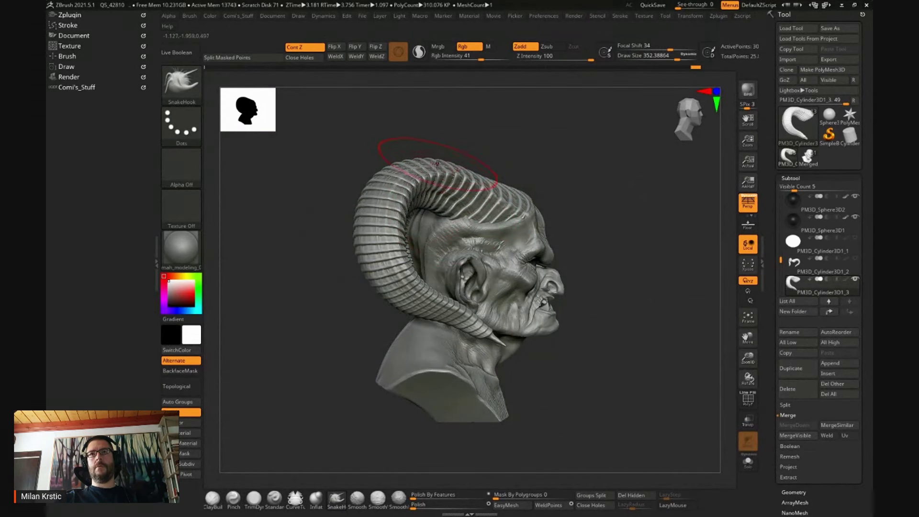
right_drag(496, 124, 406, 165)
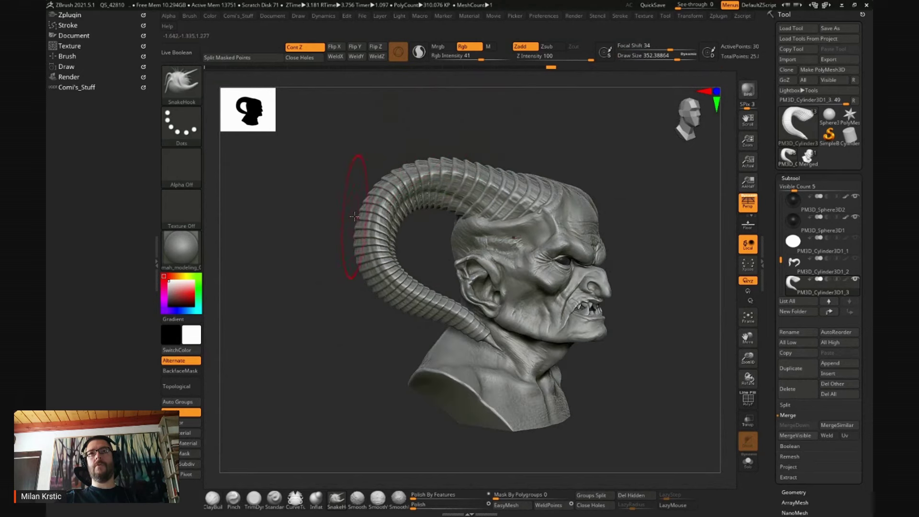
mouse_move(360, 214)
right_down()
mouse_move(476, 107)
mouse_move(394, 153)
right_up()
mouse_move(431, 119)
alt+right_down()
mouse_move(468, 96)
mouse_move(570, 164)
mouse_move(536, 169)
mouse_move(572, 170)
mouse_move(615, 213)
mouse_move(615, 323)
mouse_move(550, 283)
mouse_move(438, 260)
alt+right_up()
- Zoom in on the horn tip near the neck and switch to TrimDynamic in Zsub
mouse_move(514, 269)
right_down()
mouse_move(597, 359)
mouse_move(566, 316)
mouse_move(579, 337)
mouse_move(565, 324)
mouse_move(521, 349)
right_up()
key(b)
key(t)
key(d)
key(space)
key(space)
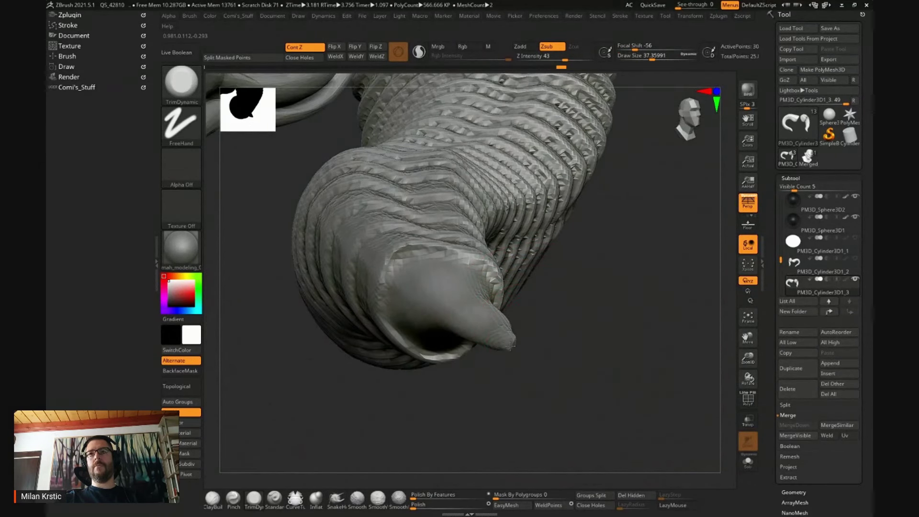
- Smooth the rough horn tip, trying the SmoothPeaks and SmoothValleys variants
right_drag(554, 345, 527, 342)
key(shift)
shift+drag(542, 350, 568, 353)
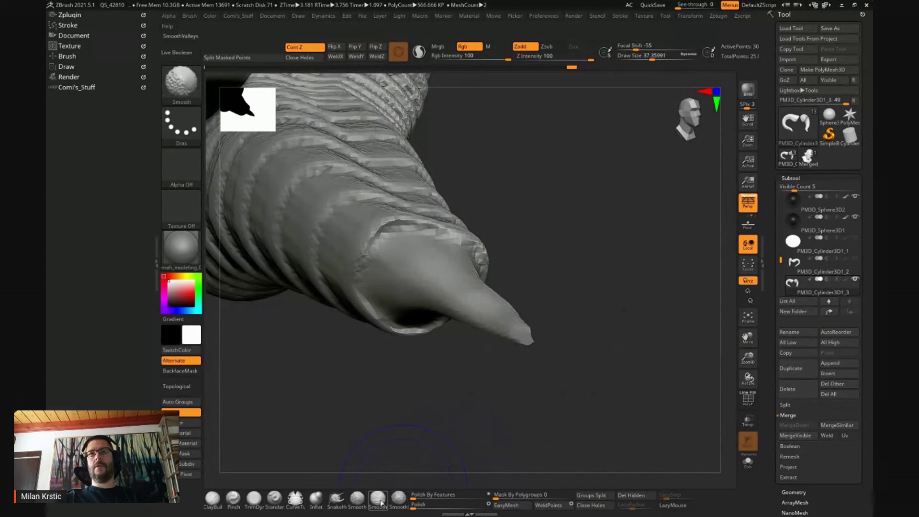
click(399, 500)
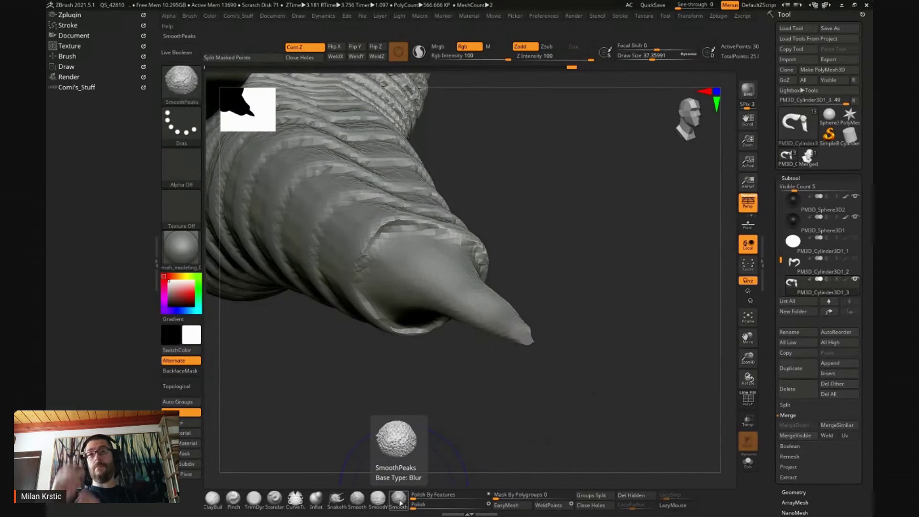
click(379, 501)
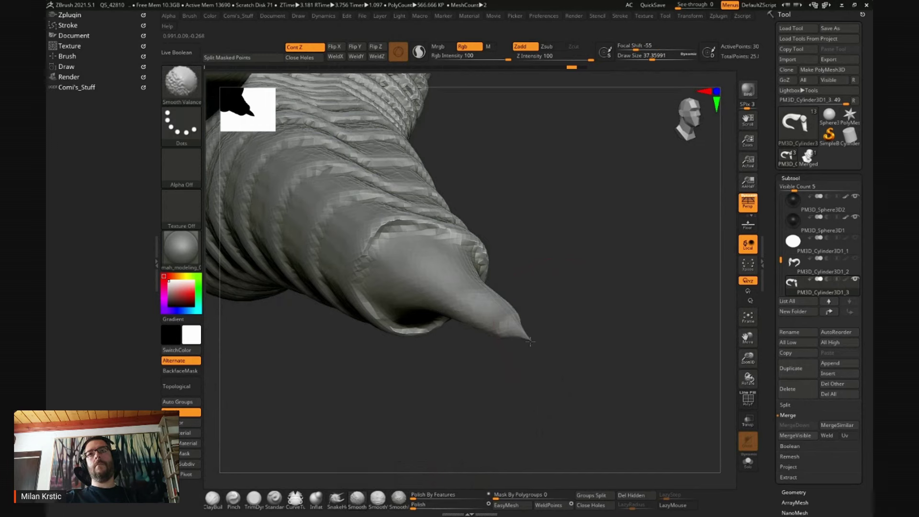
- Trim the tip with TrimDynamic, then switch to Inflat and inspect the tip over the shoulder
key(b)
key(t)
key(d)
mouse_move(528, 346)
mouse_down()
mouse_move(580, 380)
mouse_move(591, 375)
mouse_up()
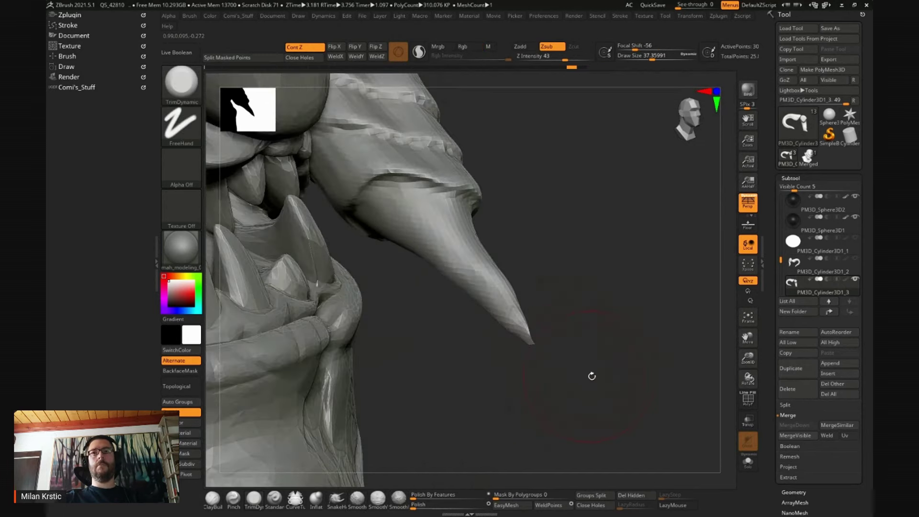
key(b)
key(i)
key(n)
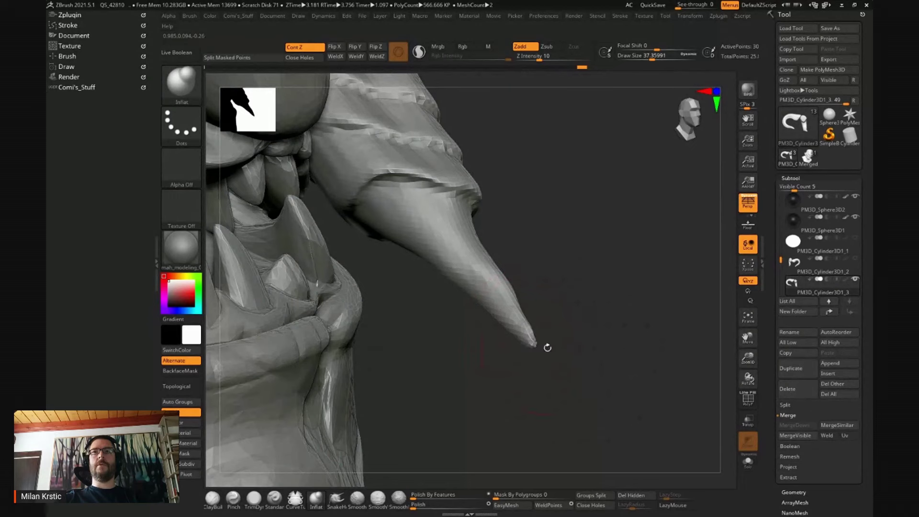
drag(547, 348, 502, 318)
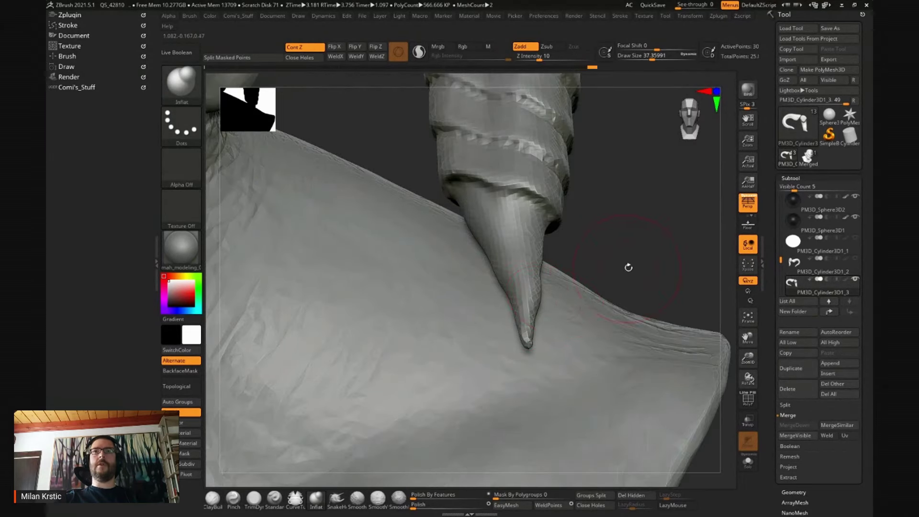
drag(628, 267, 540, 302)
mouse_move(697, 277)
mouse_down()
mouse_move(709, 261)
mouse_move(674, 276)
mouse_up()
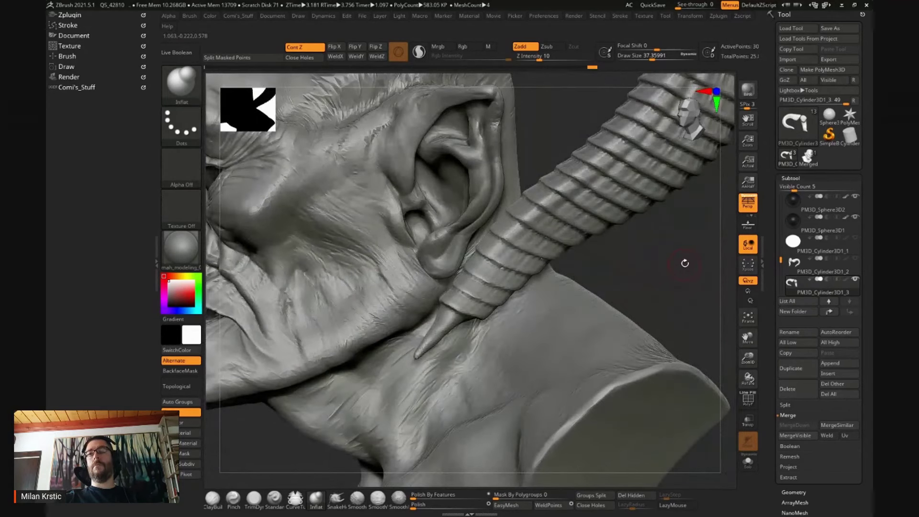
key(space)
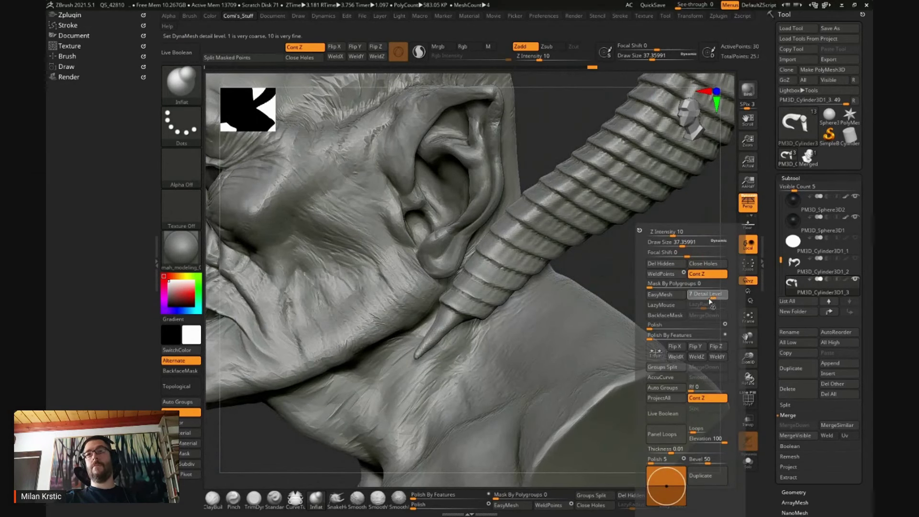
- Frame the whole demon bust and rotate it to face the front
key(ctrl)
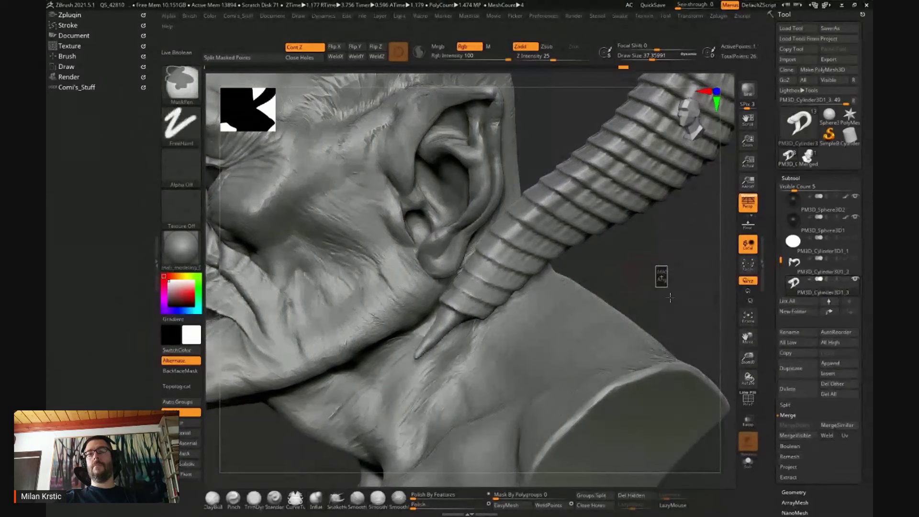
key(f)
mouse_move(691, 313)
mouse_down()
mouse_move(662, 282)
mouse_move(651, 345)
mouse_up()
key(f)
mouse_move(678, 313)
mouse_down()
mouse_move(650, 318)
mouse_move(632, 304)
mouse_up()
key(shift)
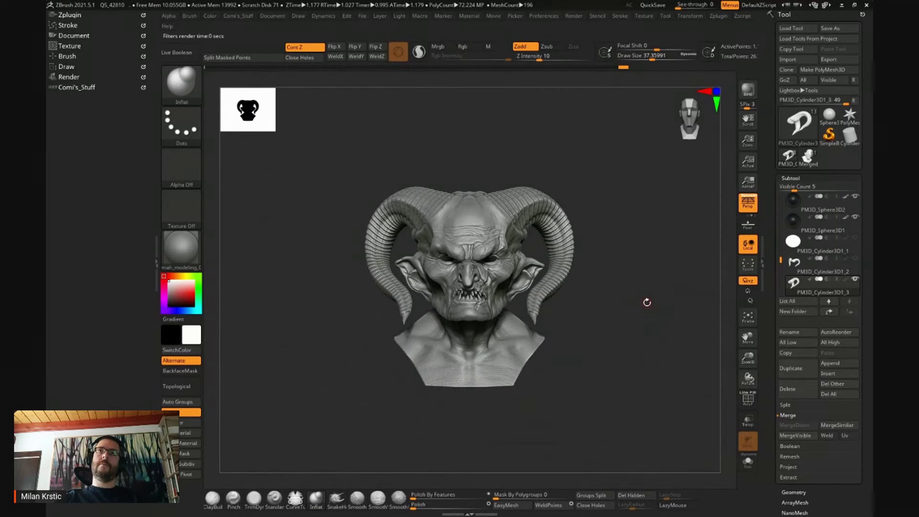
- Turn the demon bust to three-quarter view, switch on the Floor grid, and BPR-render it with shadows
mouse_move(648, 297)
mouse_down()
mouse_move(668, 307)
mouse_move(657, 337)
mouse_move(643, 329)
mouse_move(653, 390)
mouse_move(678, 303)
mouse_move(659, 324)
mouse_move(611, 324)
mouse_move(639, 322)
mouse_up()
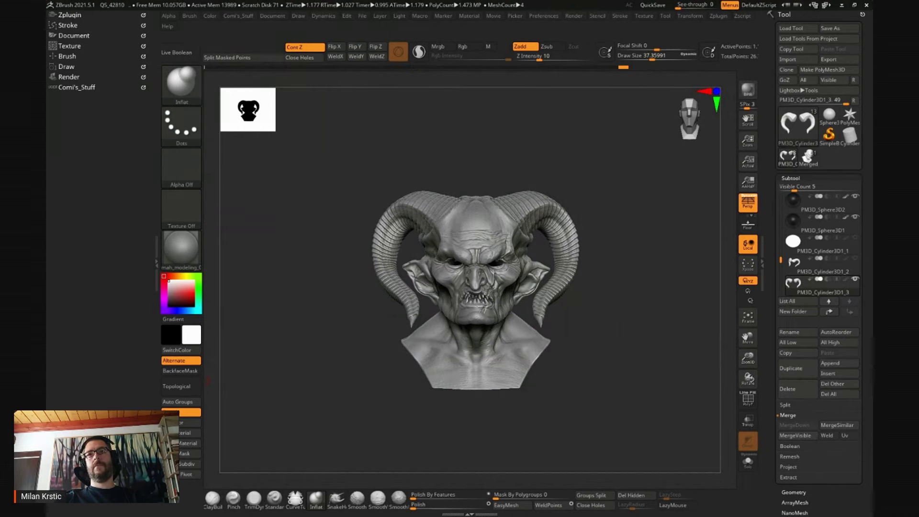
drag(594, 389, 613, 385)
drag(616, 384, 607, 384)
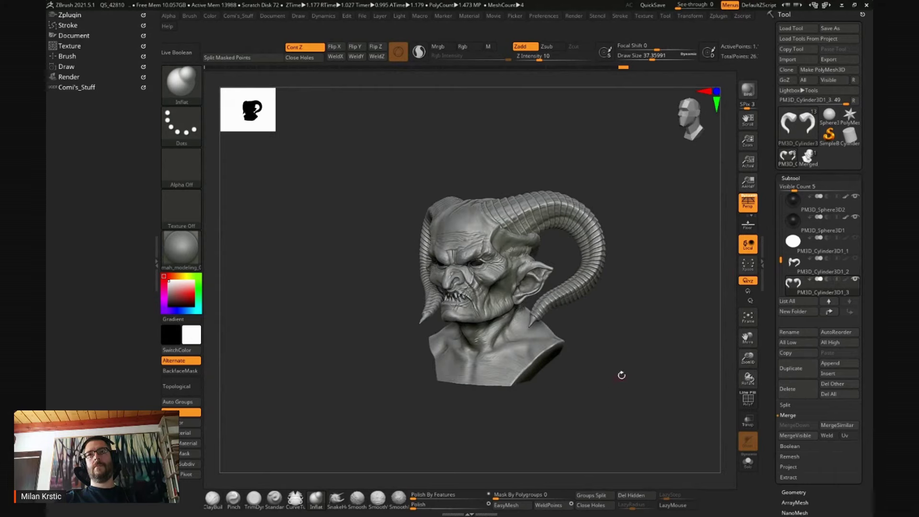
click(748, 223)
drag(660, 307, 641, 300)
key(shift+r)
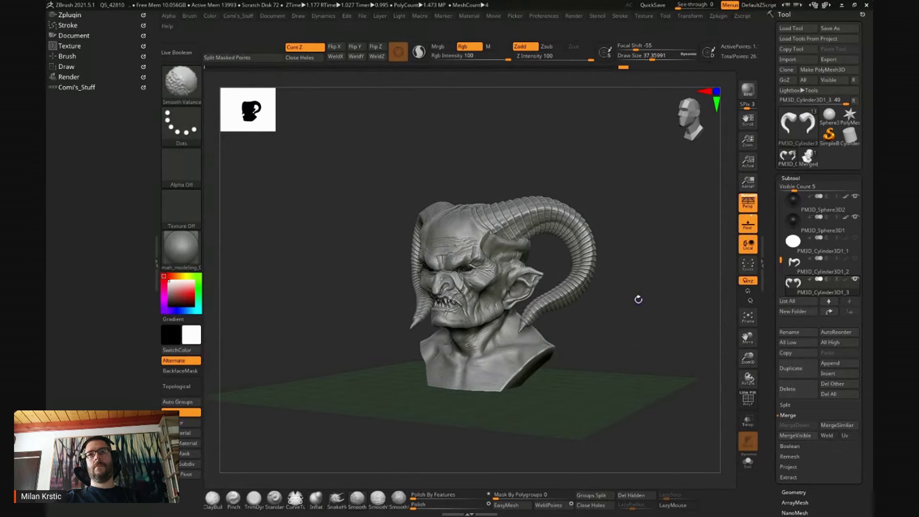